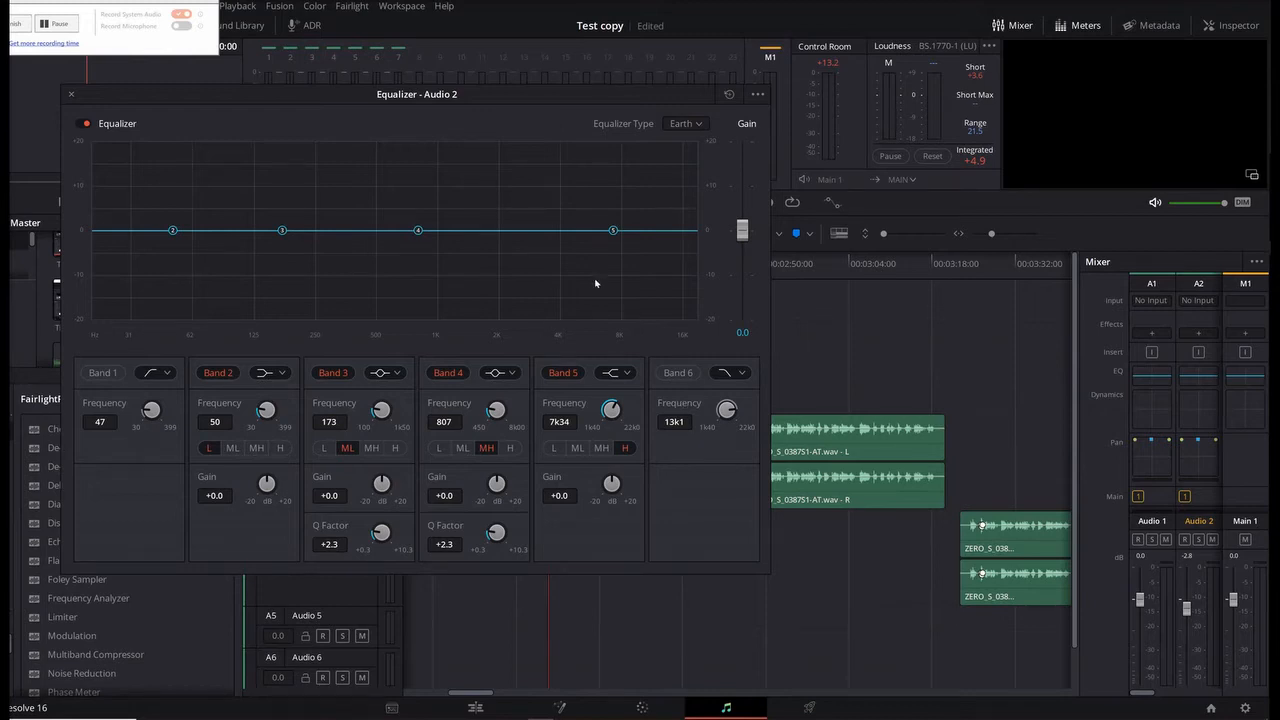
Step: Change Band 2 to a bell filter with a Q Factor of +10.3, and place it at 99 Hz with 0 dB gain
left_click(284, 374)
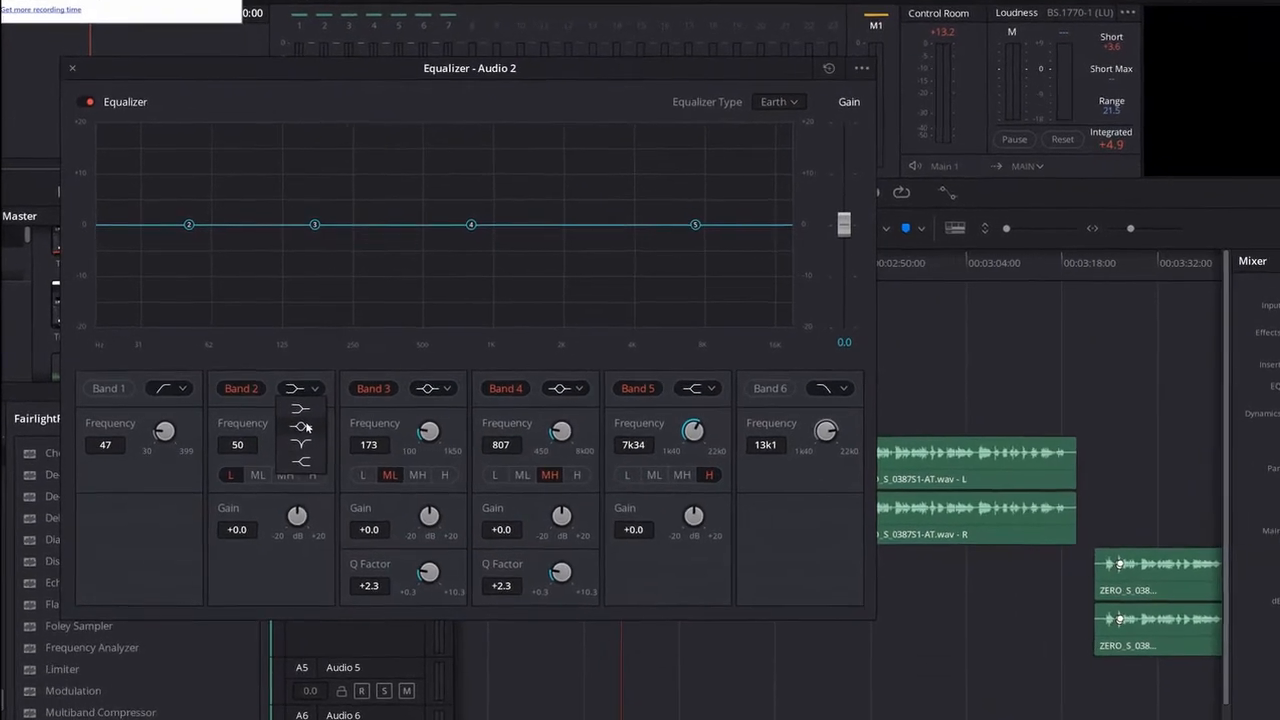
left_click(277, 409)
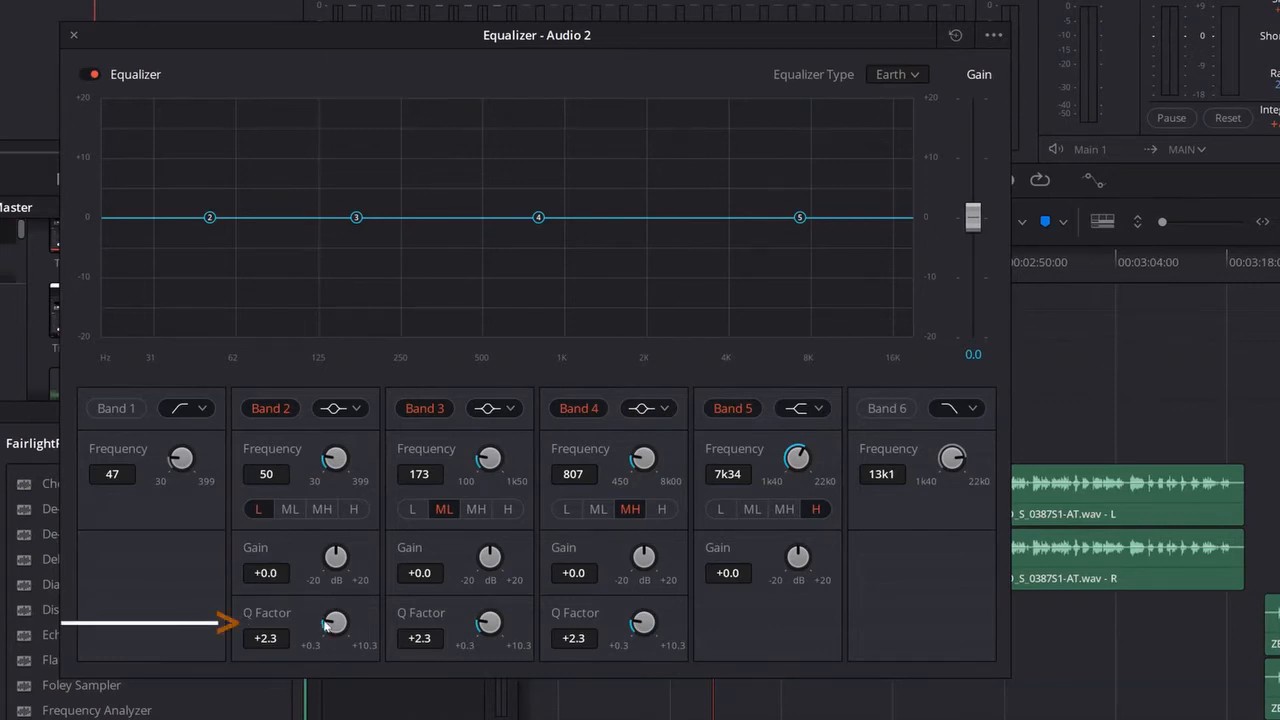
left_click_drag(265, 645, 157, 635)
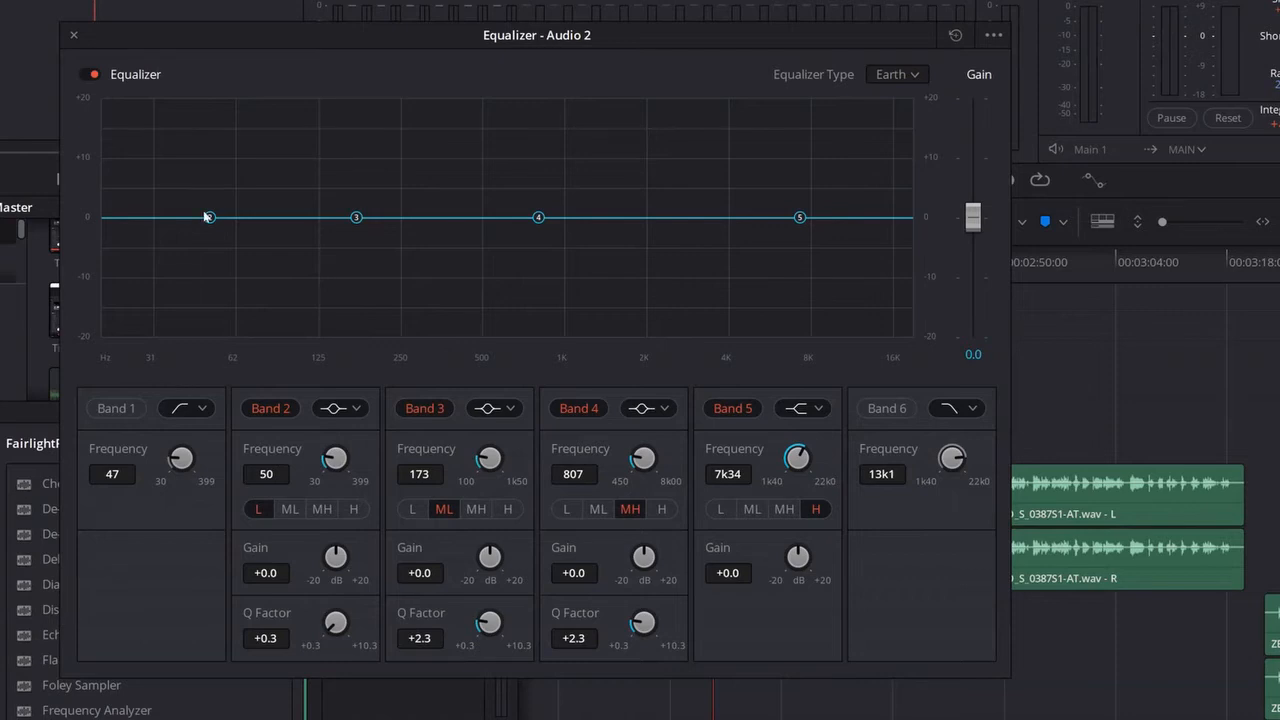
left_click_drag(212, 207, 213, 185)
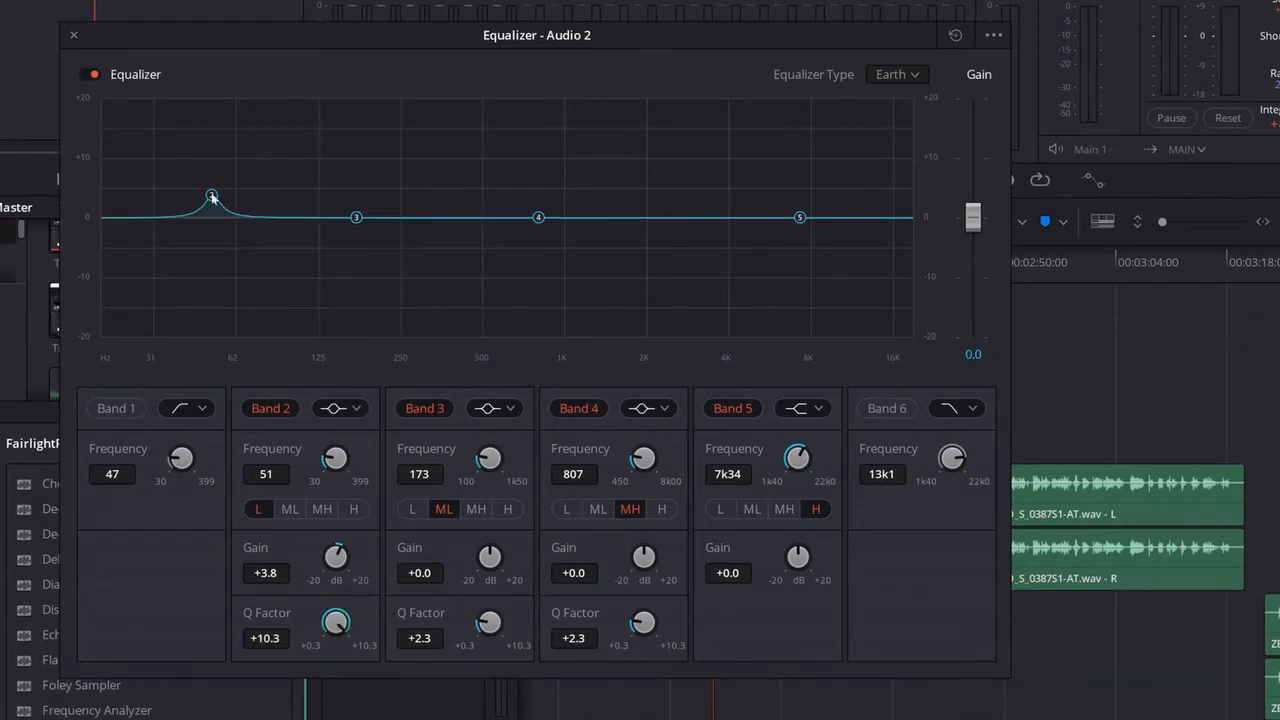
left_click_drag(212, 197, 292, 83)
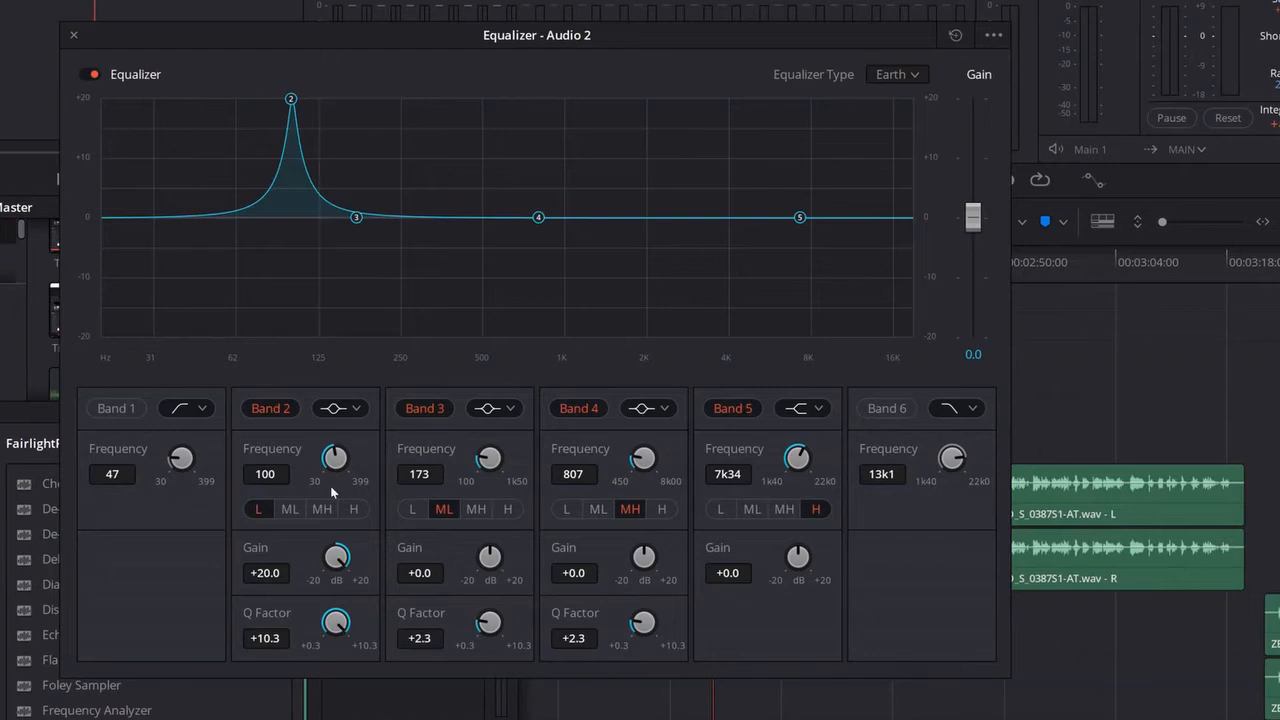
left_click_drag(296, 100, 291, 217)
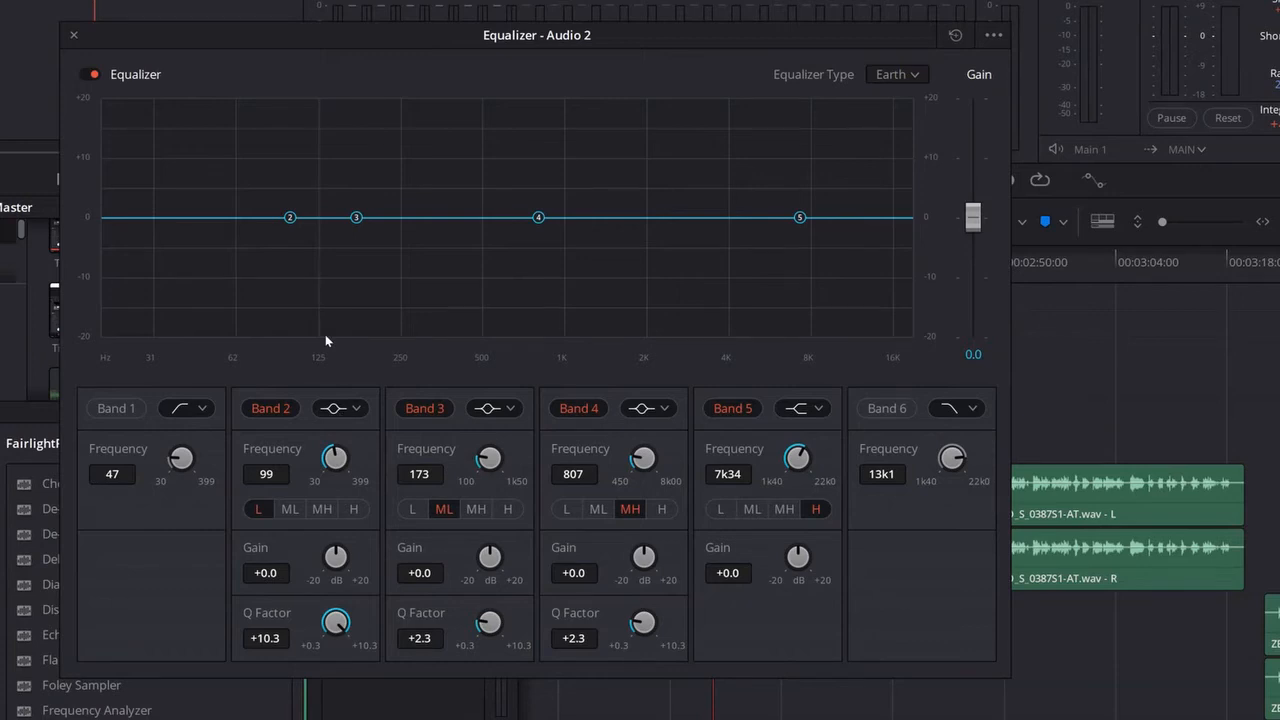
Step: Play the track while sweeping Band 2 at +20 dB gain up to 186 Hz, and move Band 3 aside to 385 Hz
key("space")
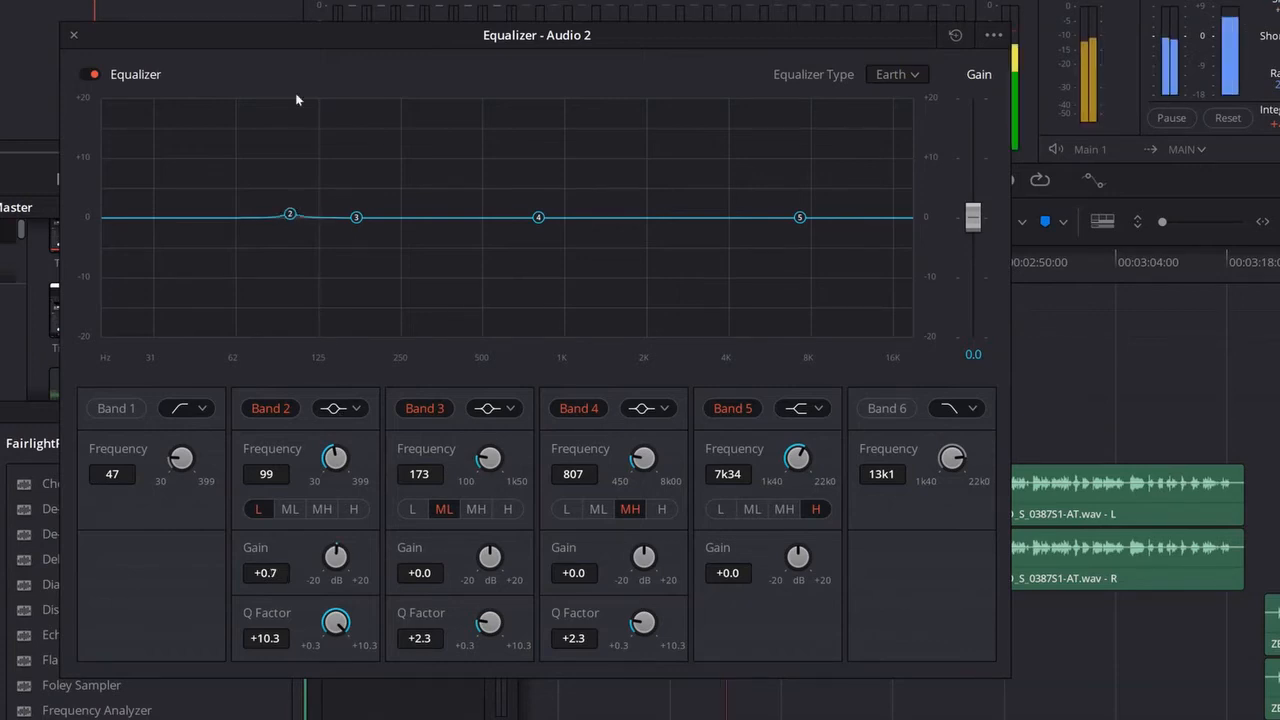
left_click_drag(290, 217, 295, 99)
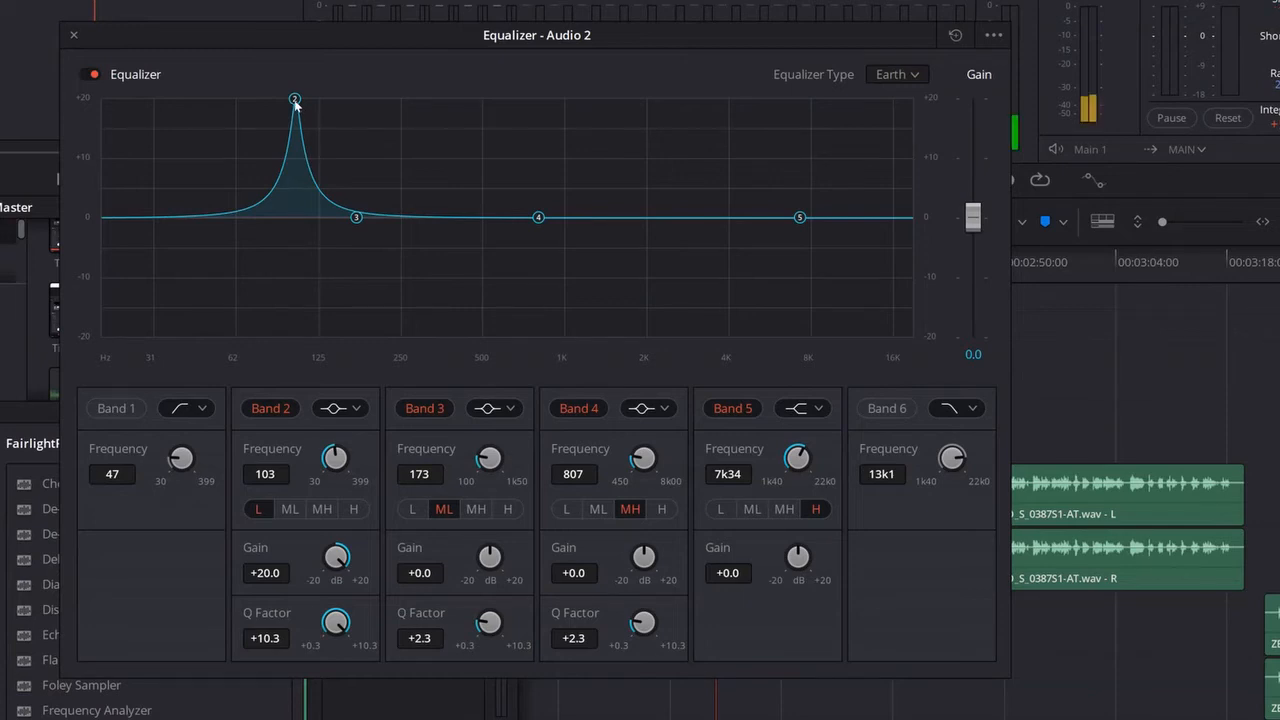
left_click_drag(296, 102, 365, 93)
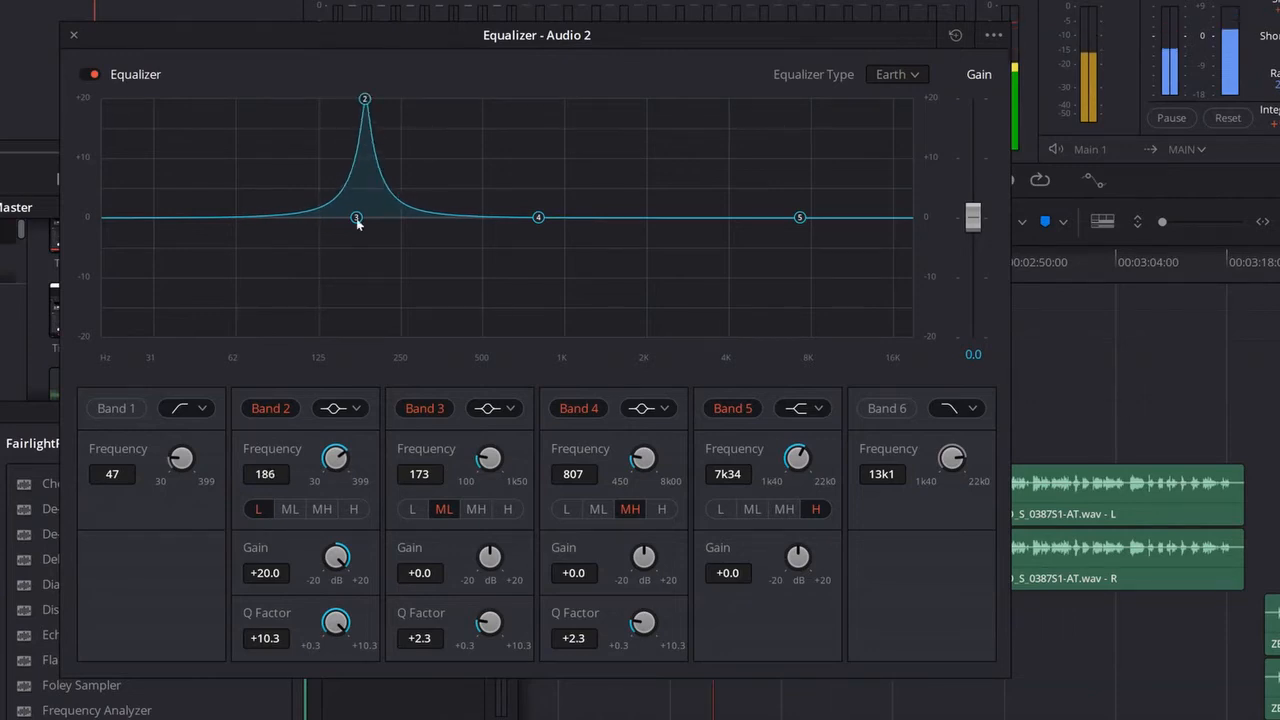
left_click_drag(357, 219, 450, 218)
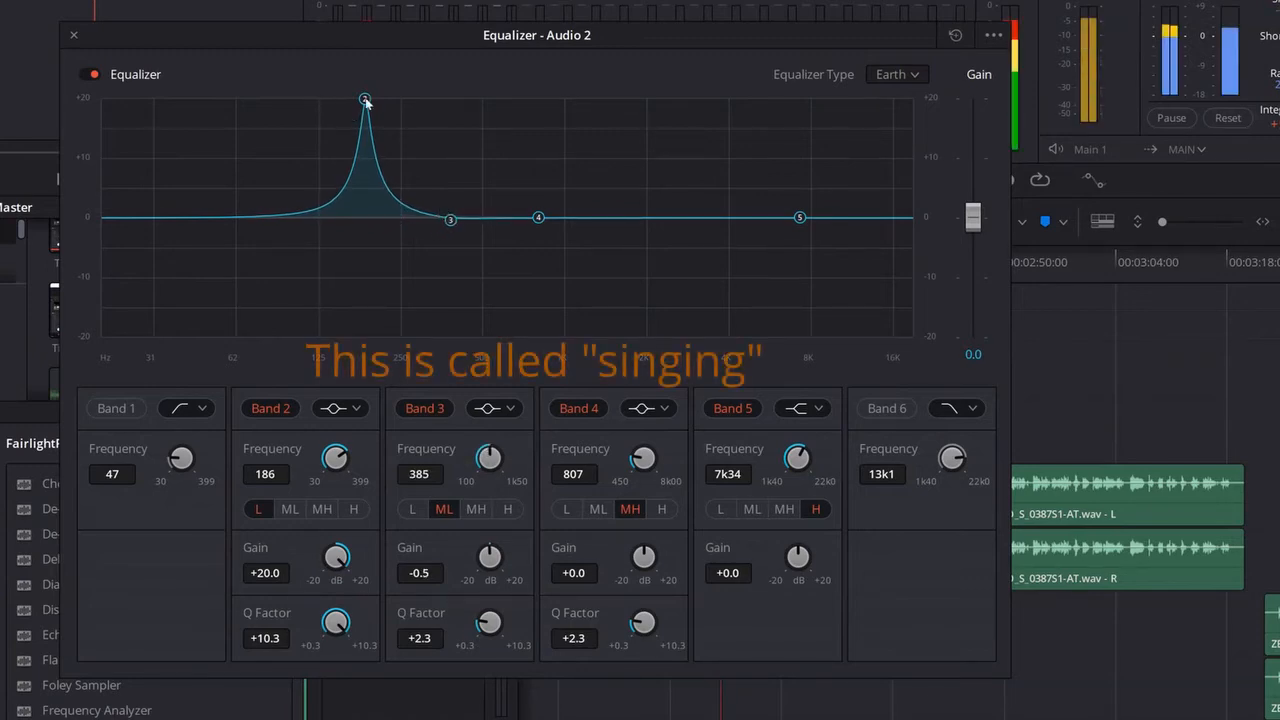
Step: Fine-tune Band 2 to 185 Hz during playback and cut its gain to -6.0 dB
left_click_drag(366, 102, 364, 100)
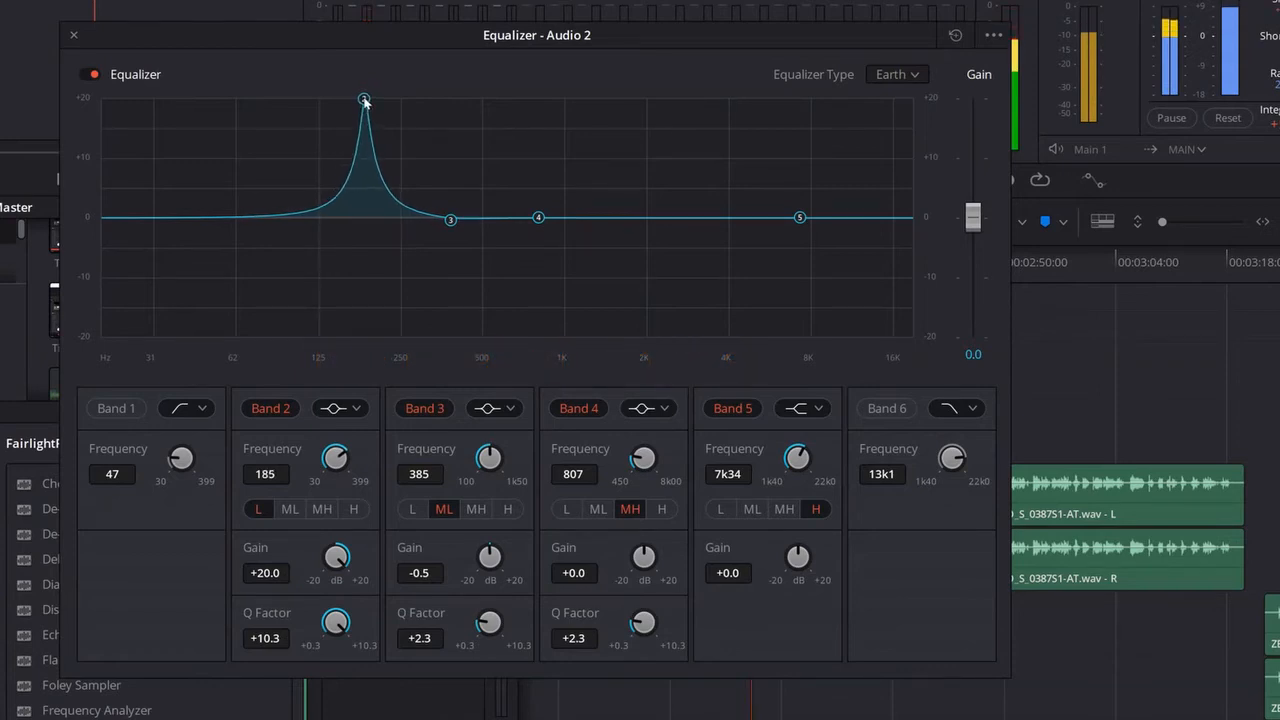
key("space")
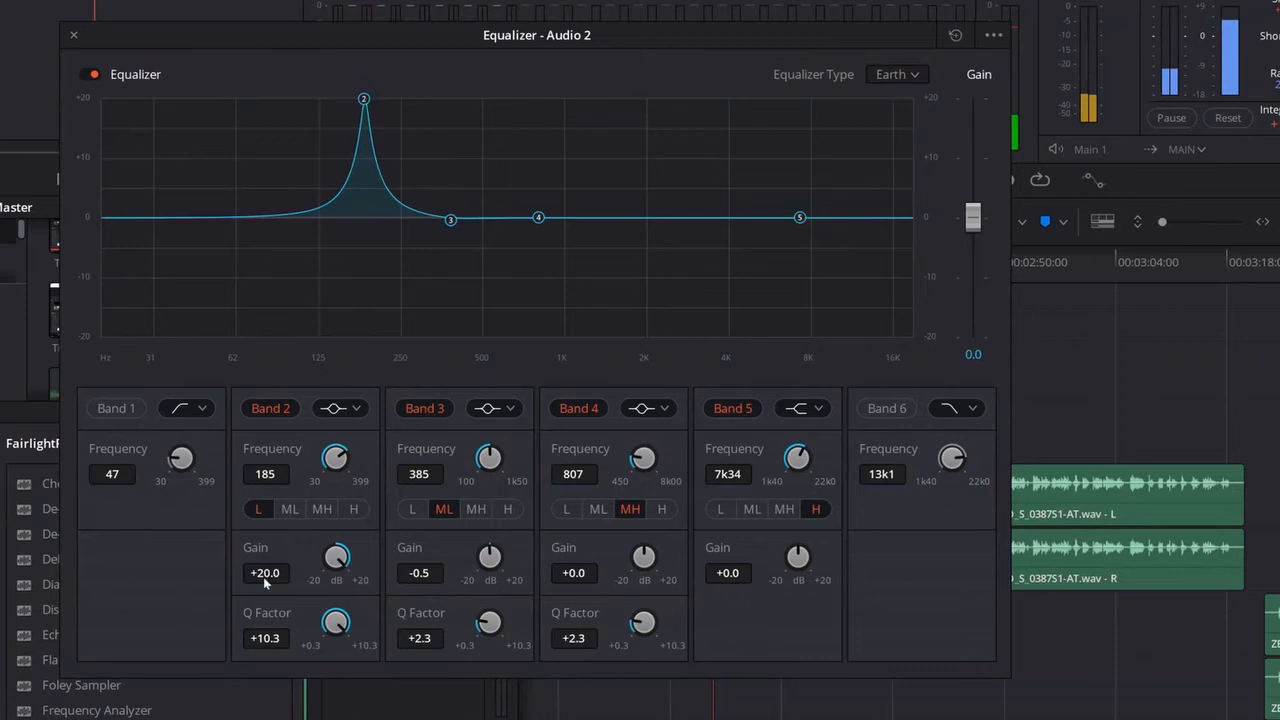
key("space")
left_click_drag(266, 574, 20, 585)
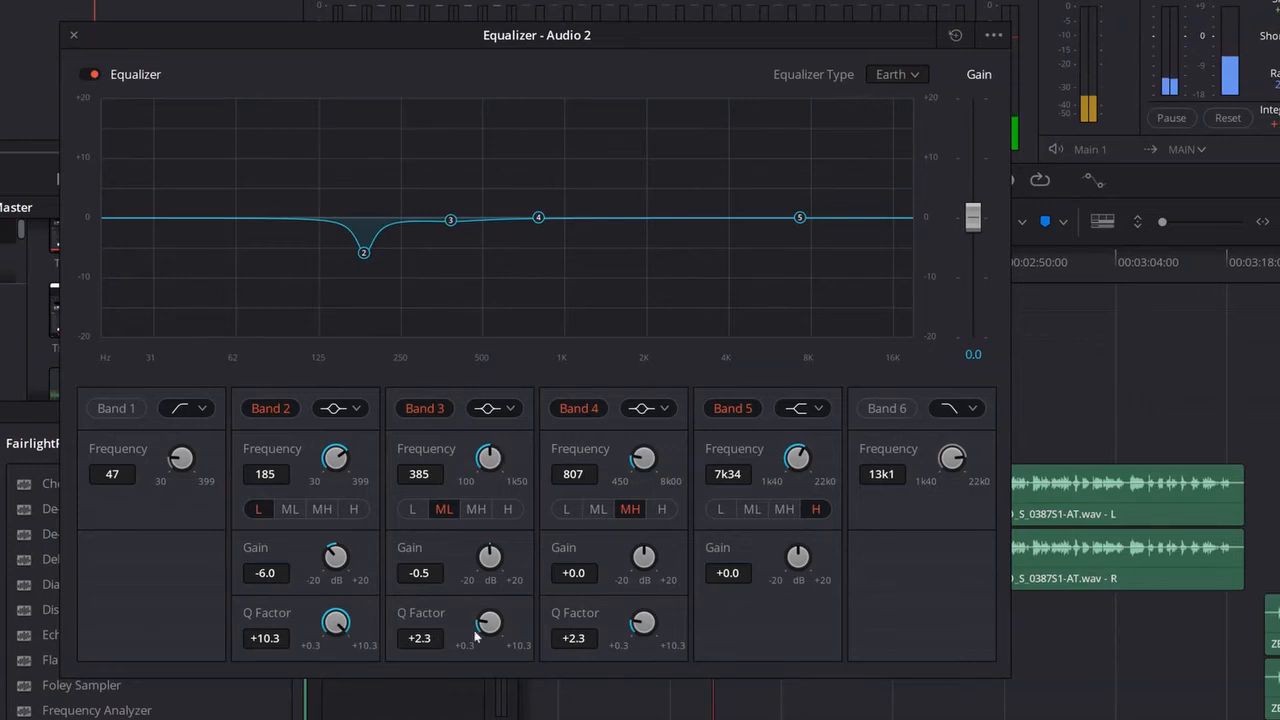
Step: Set Band 3's Q Factor to +10.3 and sweep it at +20 dB gain to 361 Hz
left_click_drag(417, 638, 786, 642)
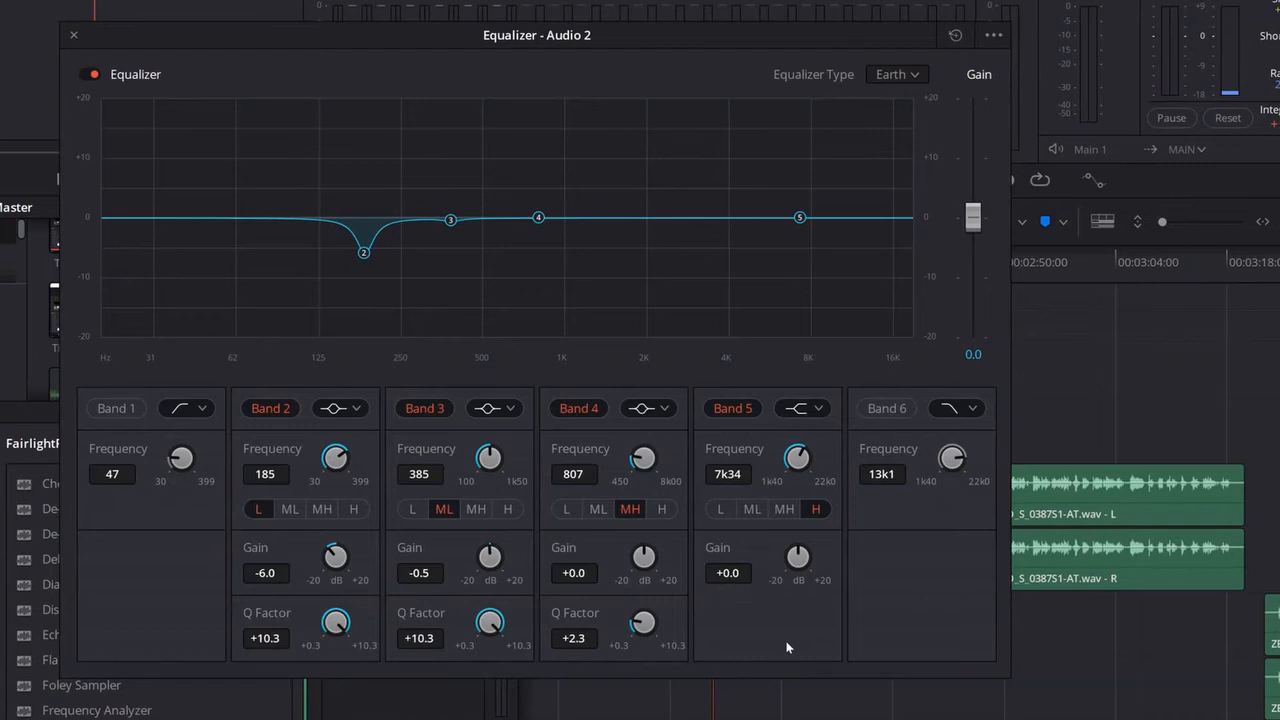
left_click_drag(450, 220, 453, 140)
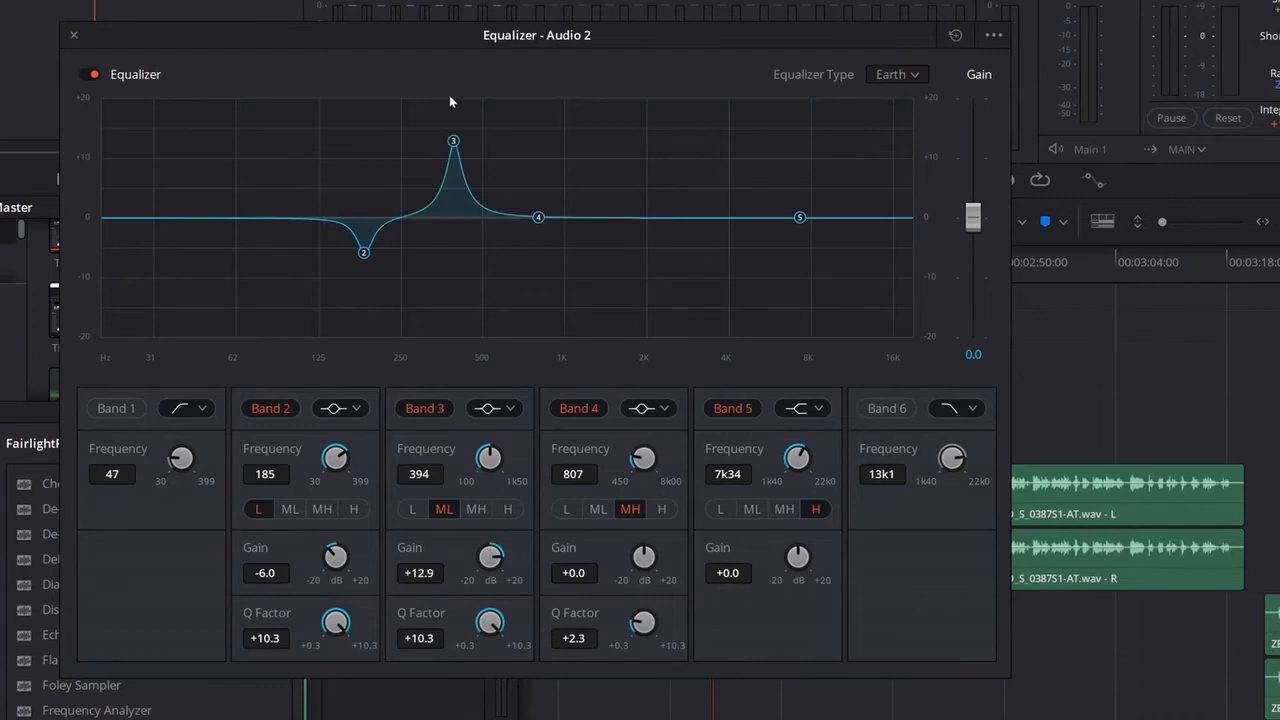
mouse_move(449, 95)
left_mouse_down()
mouse_move(380, 78)
mouse_move(389, 98)
mouse_move(445, 87)
left_mouse_up()
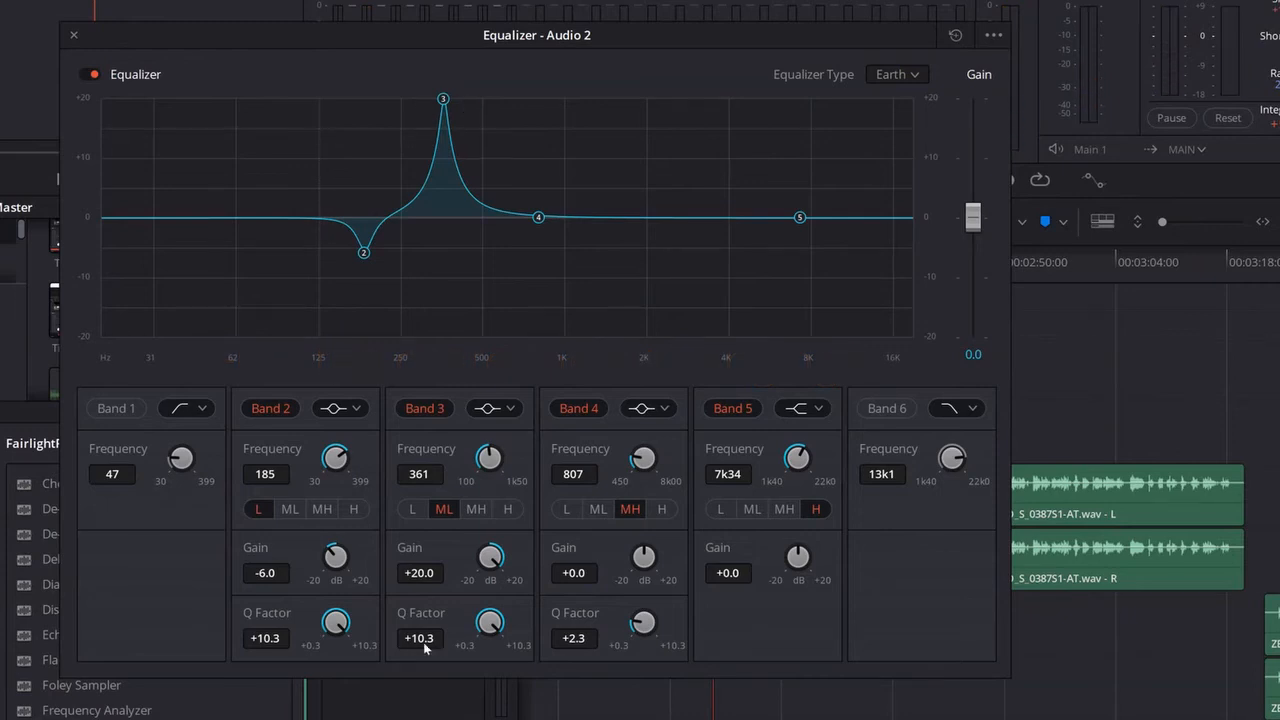
Step: Widen Band 3 to a Q Factor of +4.0 and cut its gain to -5.8 dB
left_click_drag(423, 642, 400, 647)
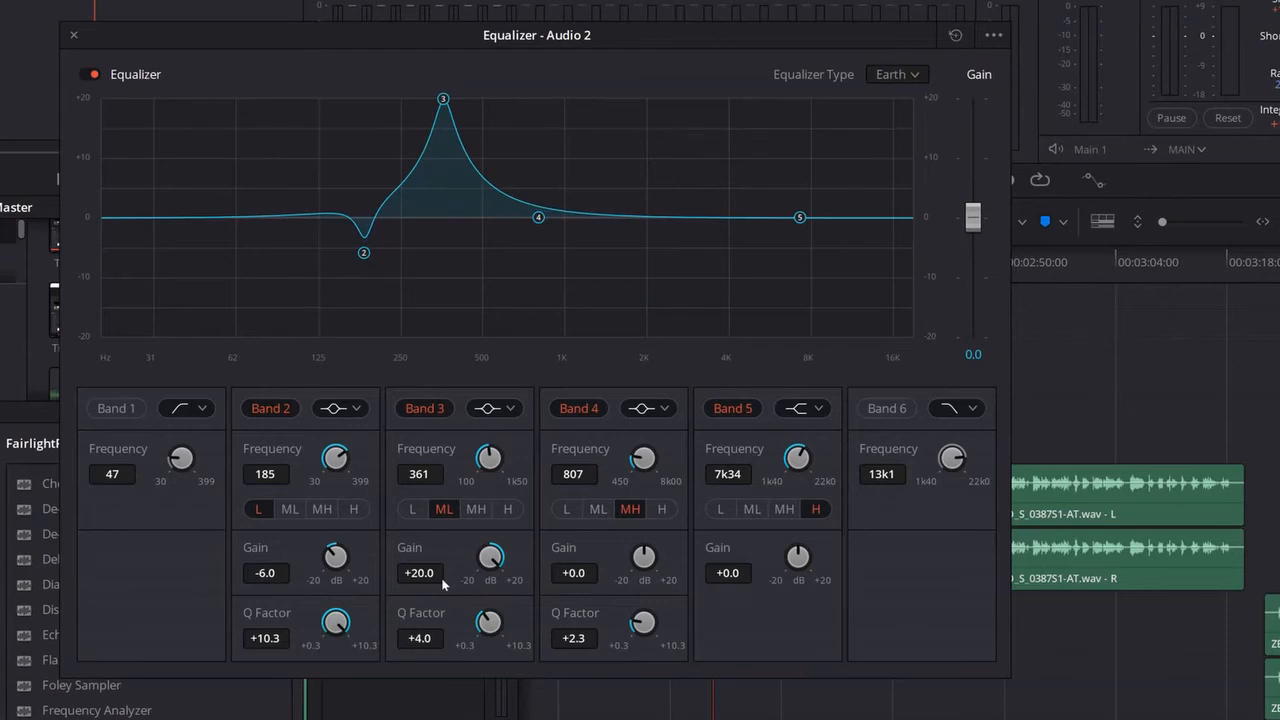
left_click_drag(429, 577, 157, 566)
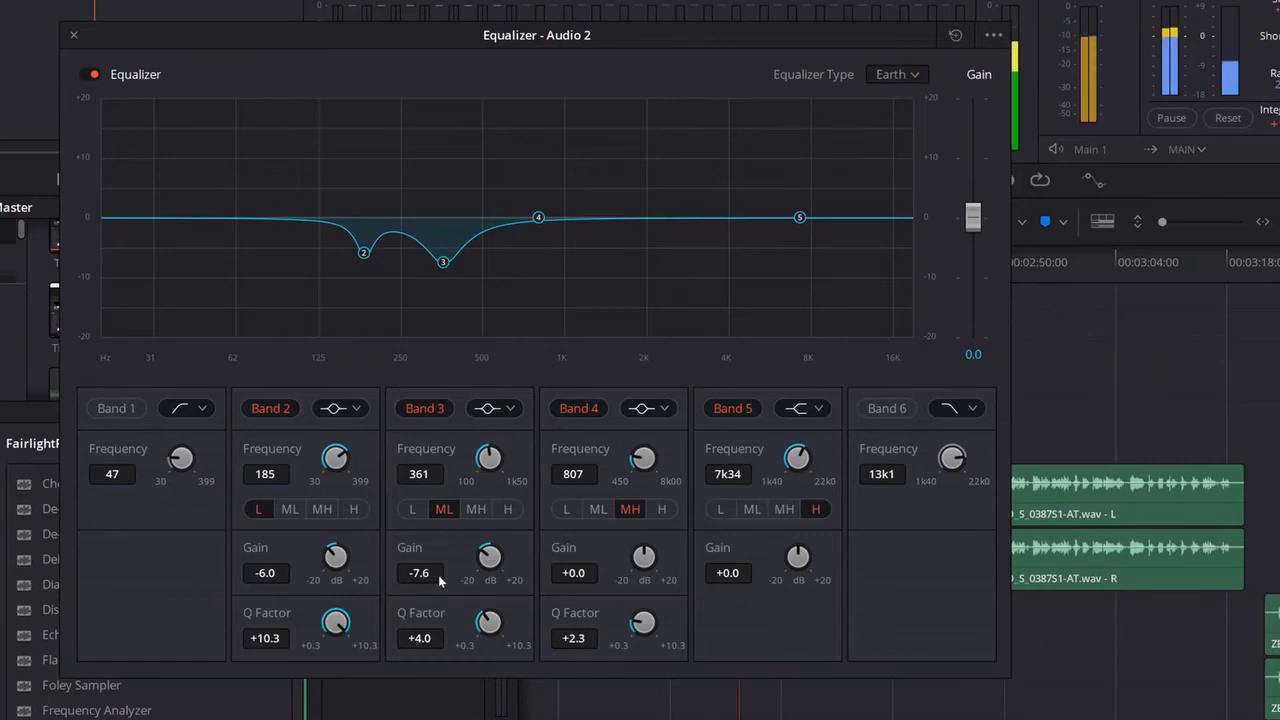
left_click_drag(438, 575, 448, 575)
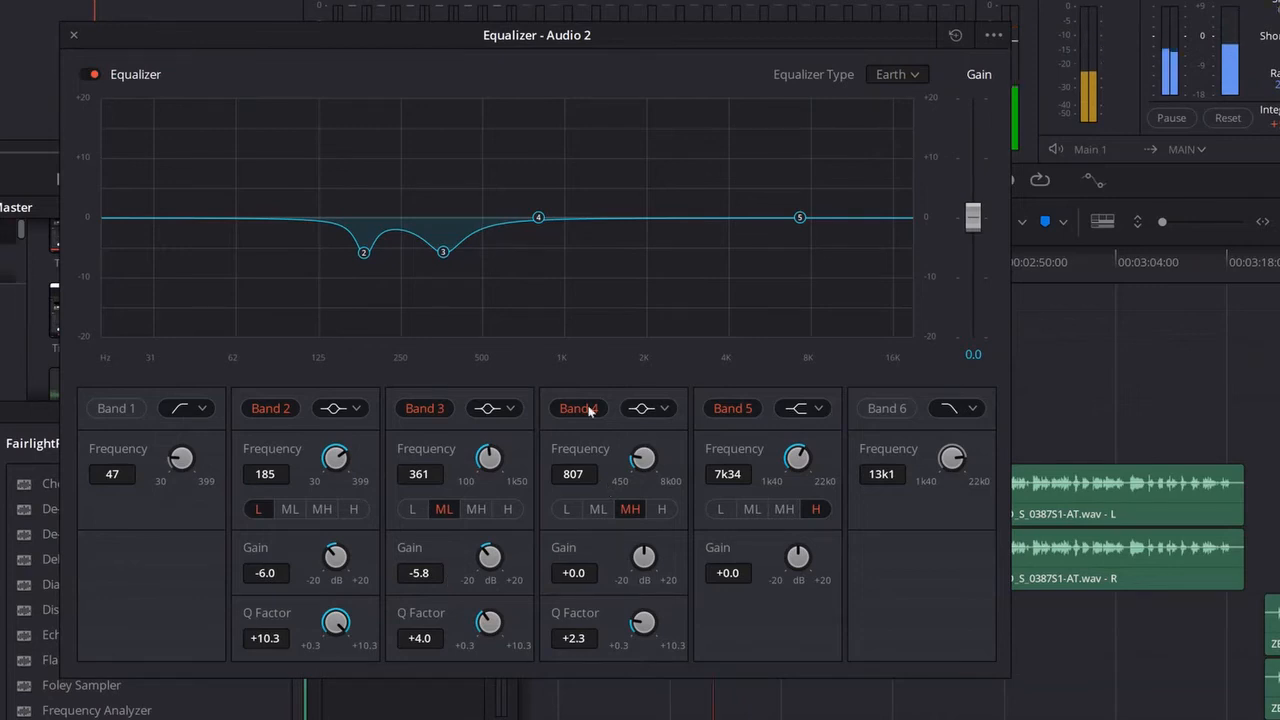
Step: Set Band 4's Q Factor to +10.3, sweep it at +20 dB gain to 473 Hz, and cut it to -5.6 dB
left_click_drag(672, 641, 825, 642)
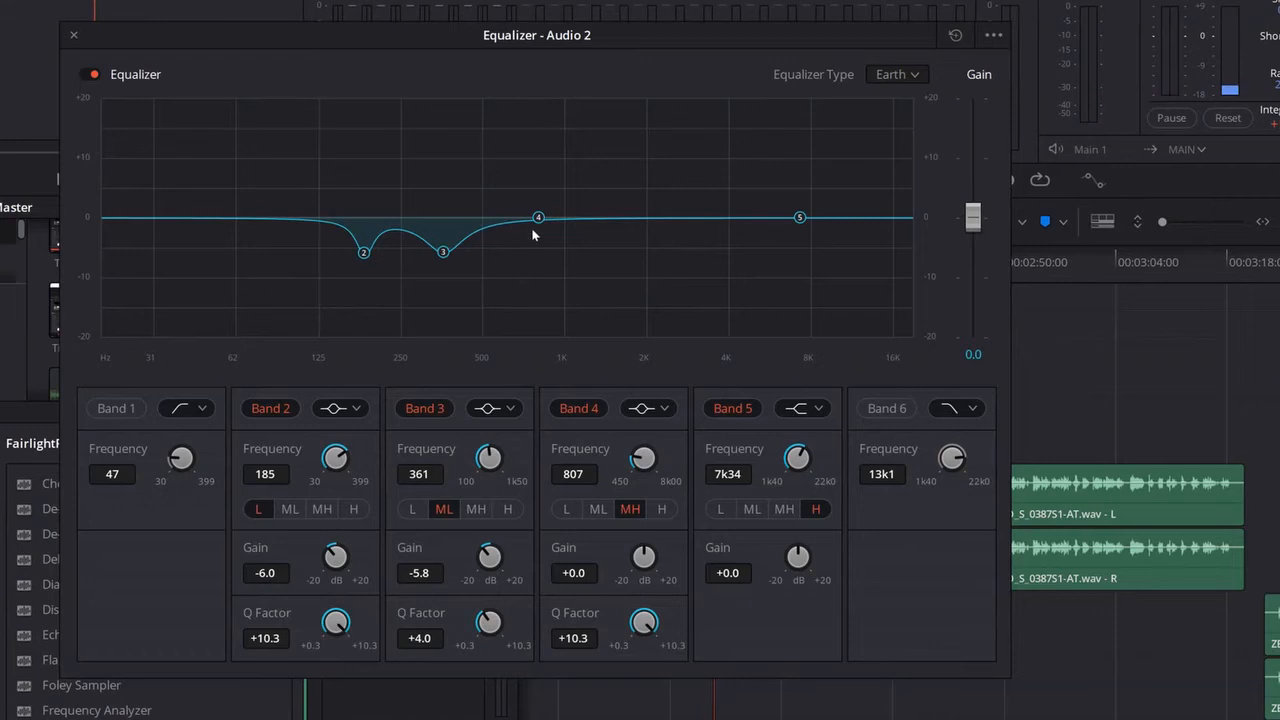
left_click_drag(538, 217, 477, 69)
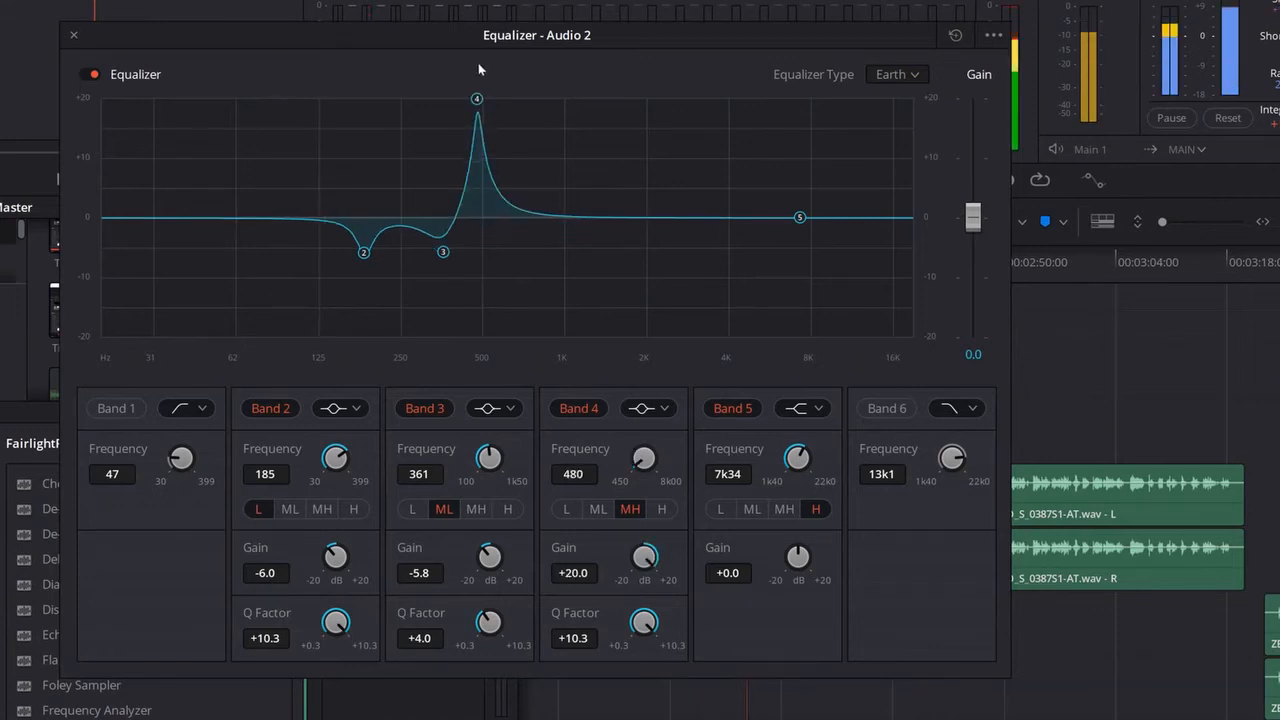
left_click_drag(477, 64, 478, 64)
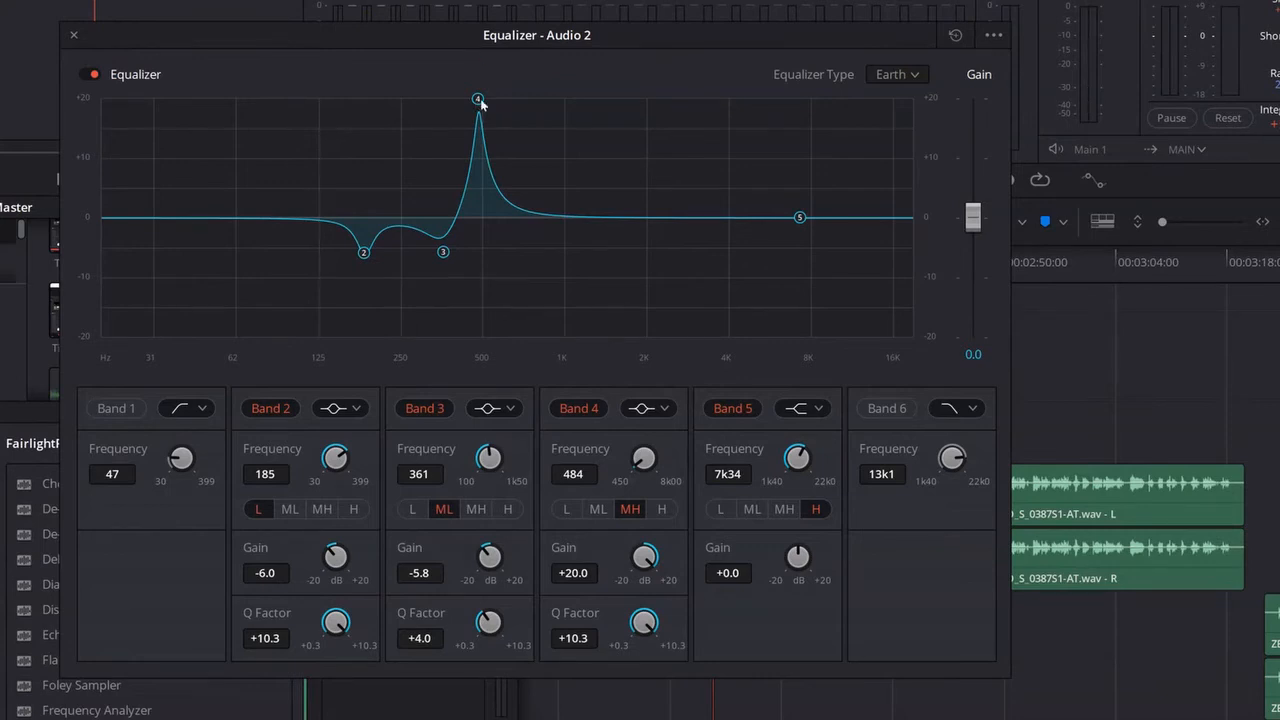
left_click_drag(480, 104, 475, 100)
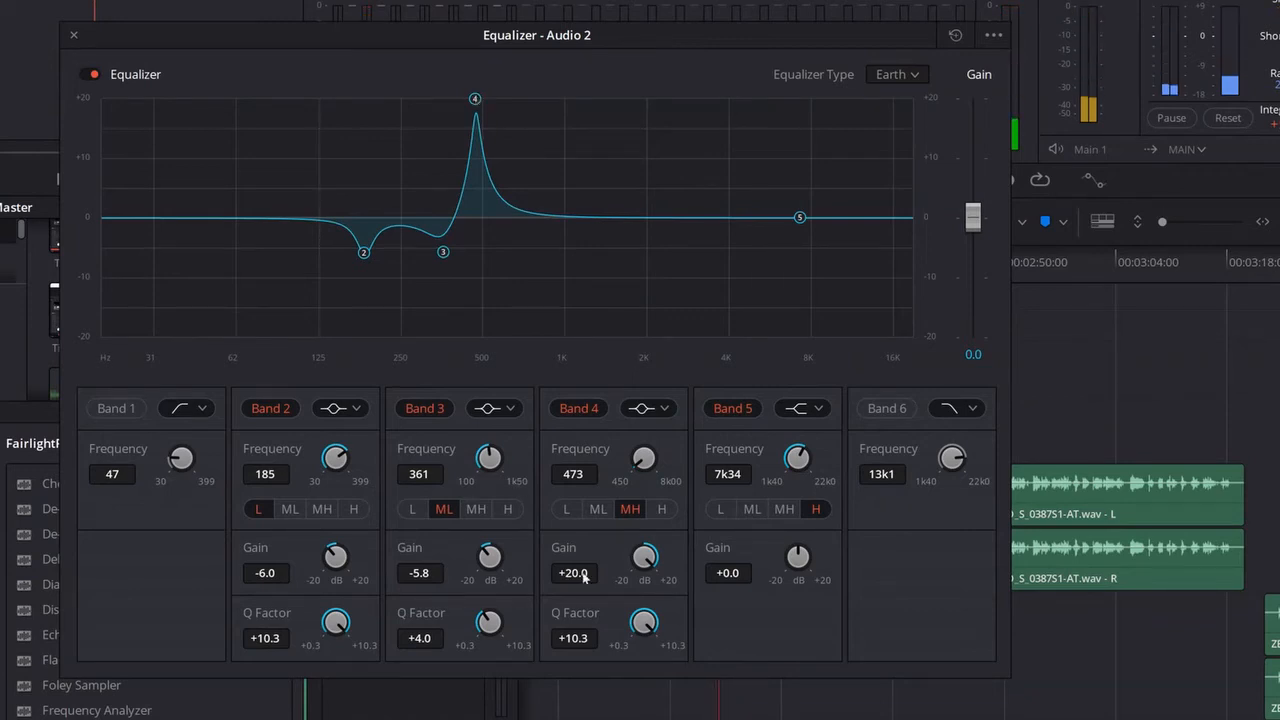
left_click_drag(583, 573, 352, 559)
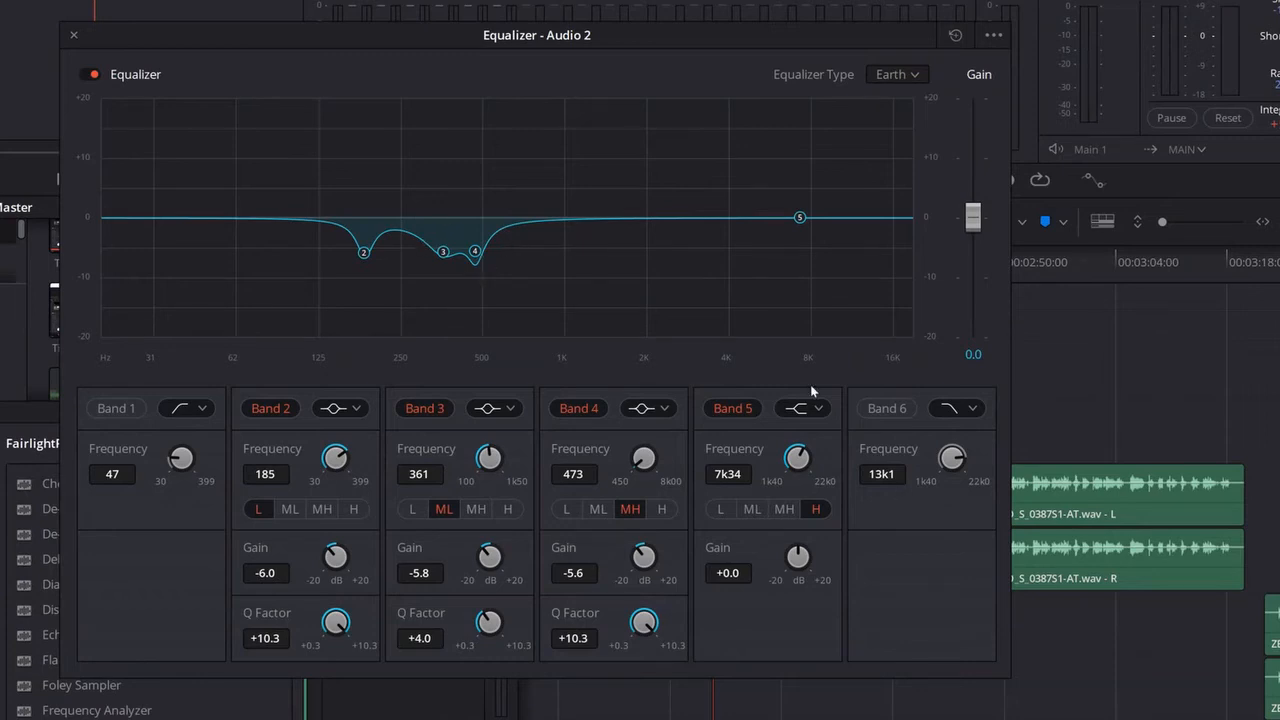
Step: Change Band 5 to a bell filter with a Q Factor of +10.3, sweep it boosted to 932 Hz in the MH range, and cut it to -5.4 dB
left_click(818, 416)
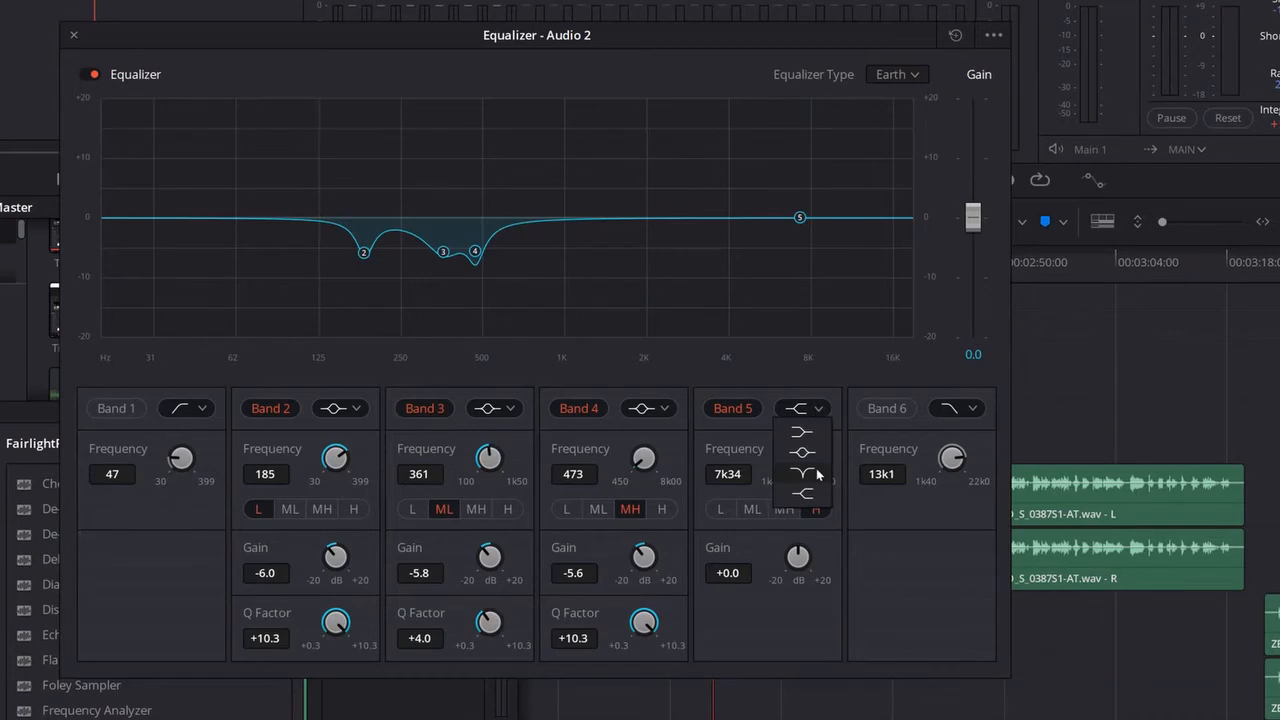
left_click(816, 460)
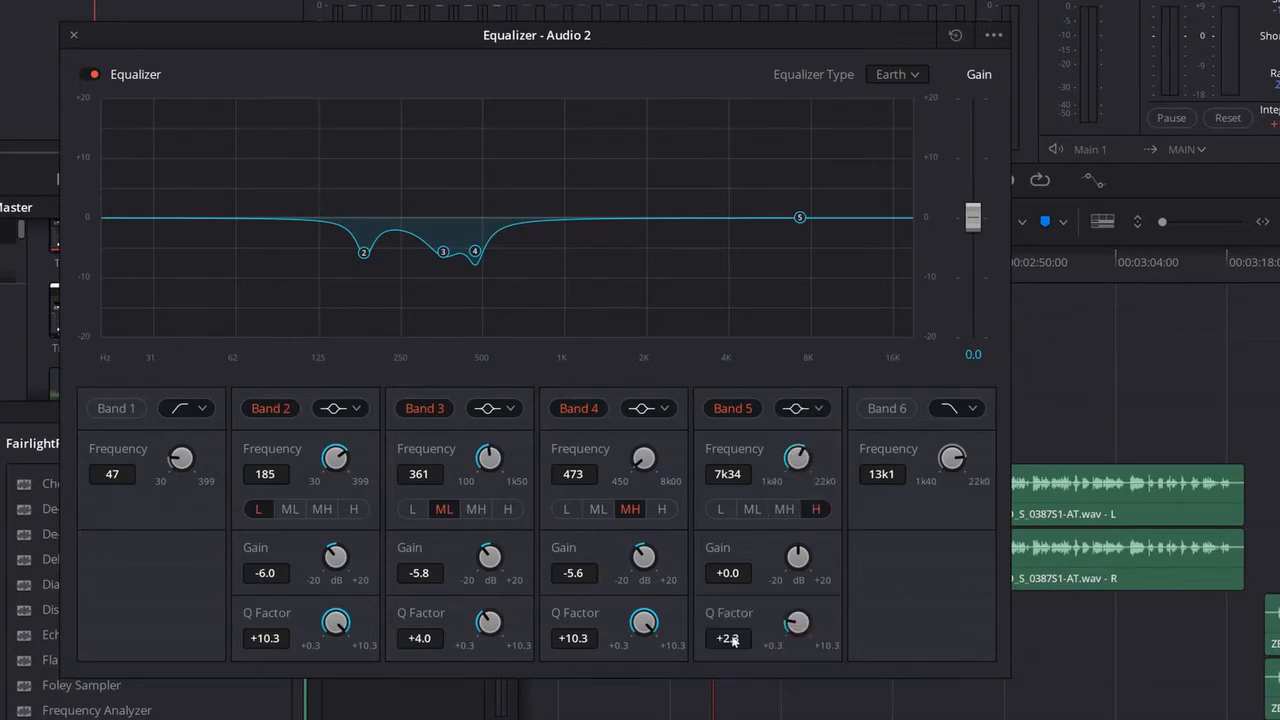
left_click_drag(732, 638, 998, 419)
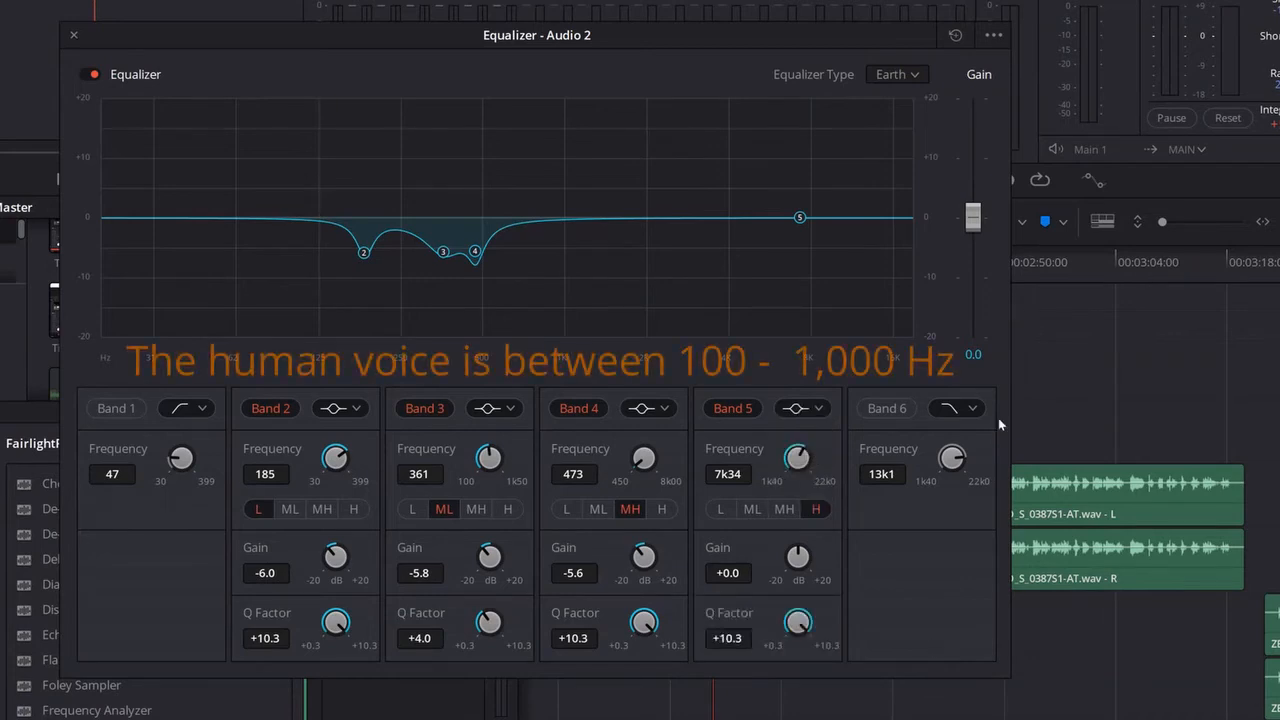
left_click_drag(800, 217, 557, 75)
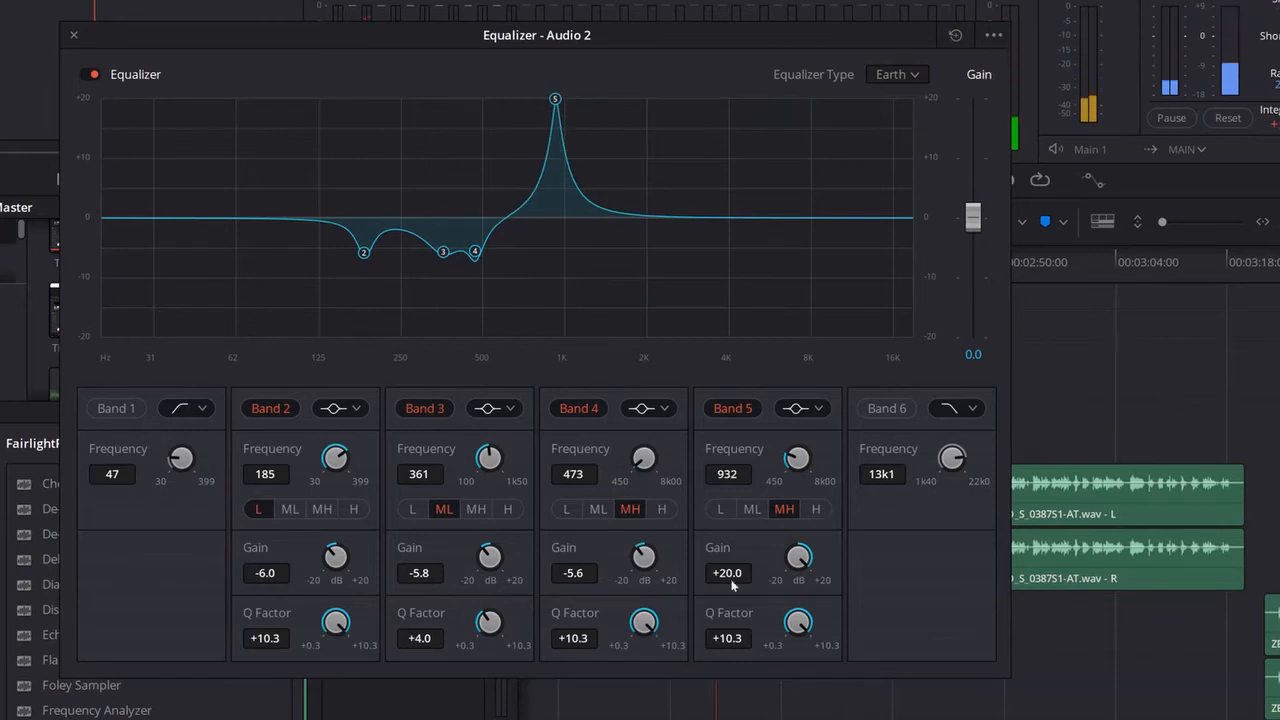
left_click_drag(731, 585, 494, 577)
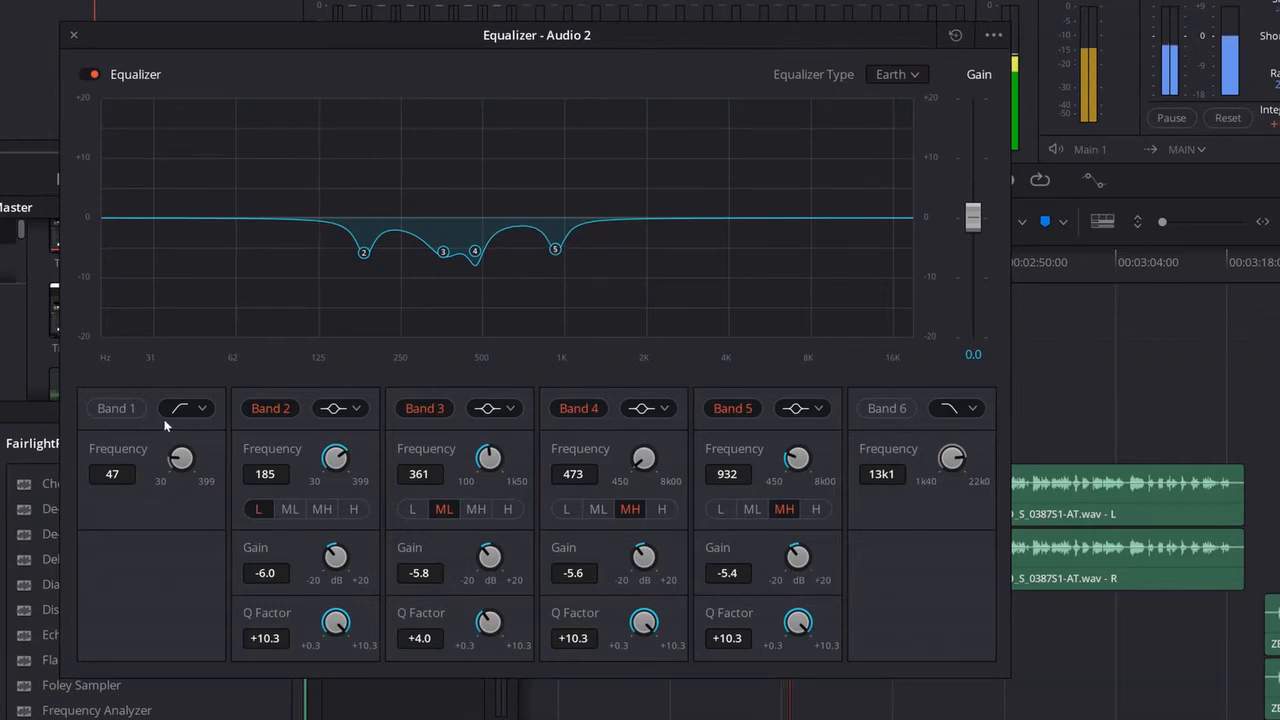
Step: Enable the Band 1 low-cut filter at 48 Hz and the Band 6 high-cut filter at 5k59 Hz
left_click(112, 409)
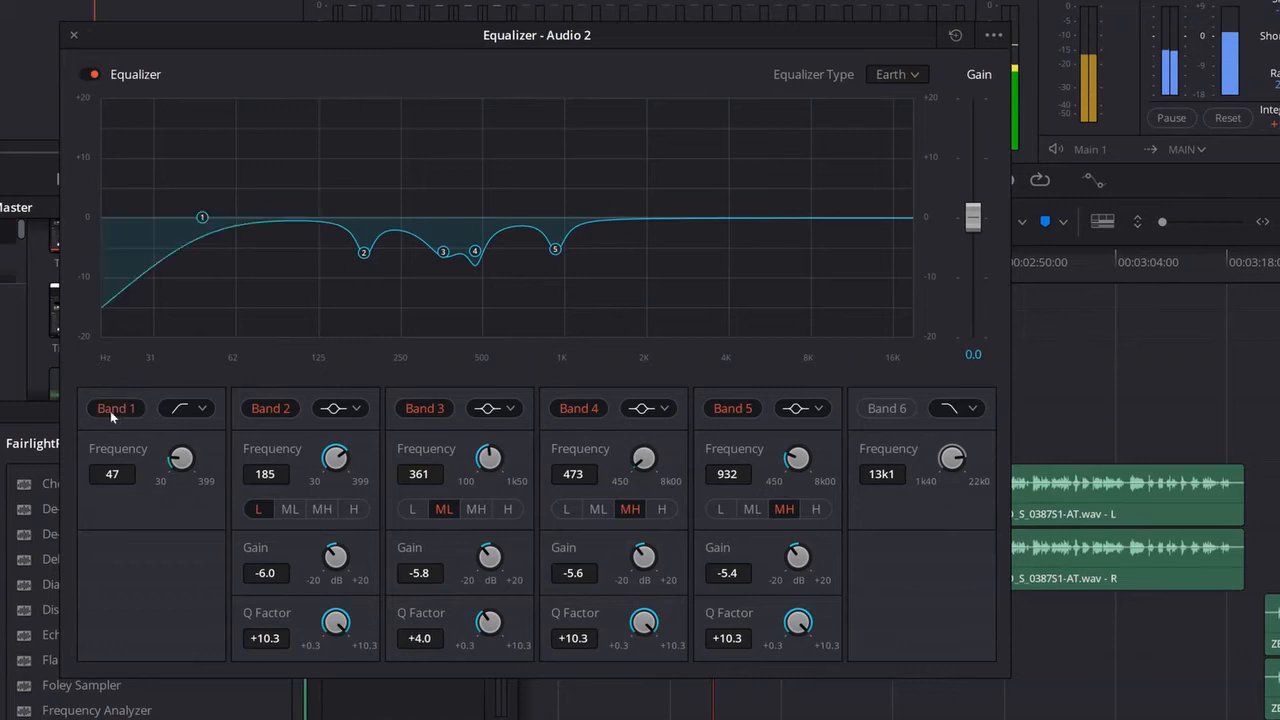
mouse_move(205, 220)
left_mouse_down()
mouse_move(191, 211)
mouse_move(204, 211)
left_mouse_up()
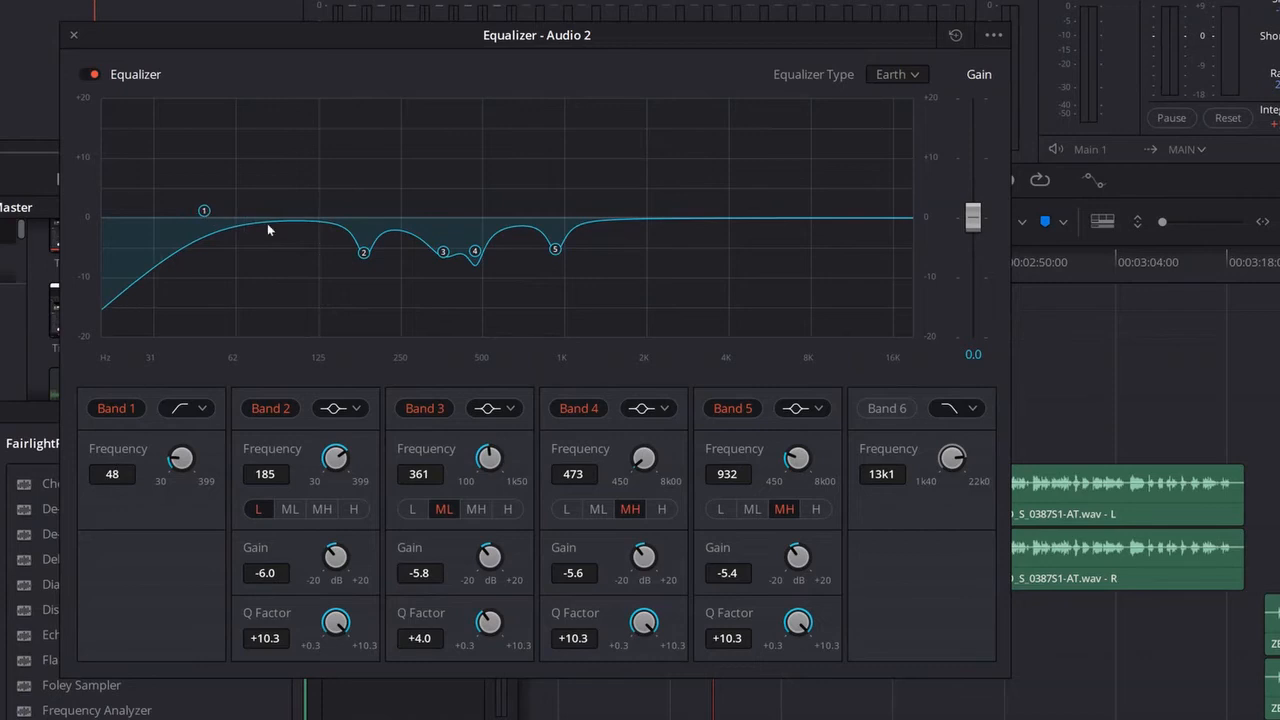
left_click(897, 409)
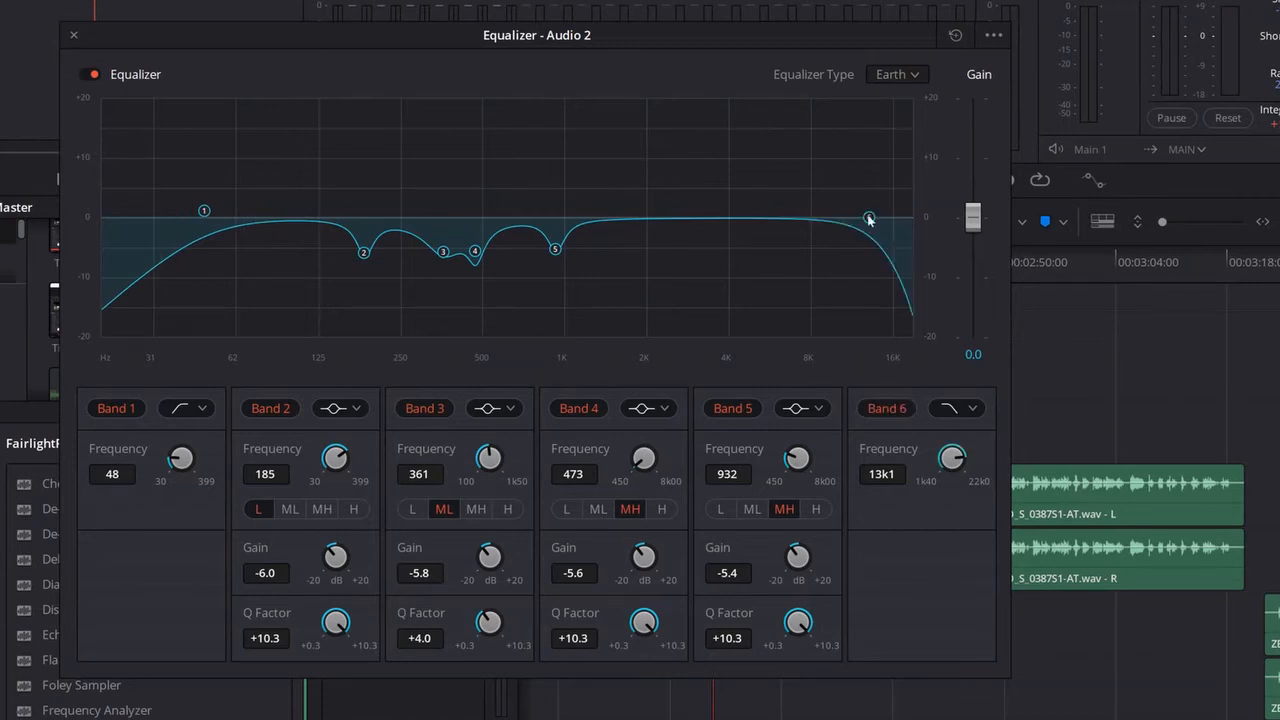
left_click_drag(869, 218, 768, 213)
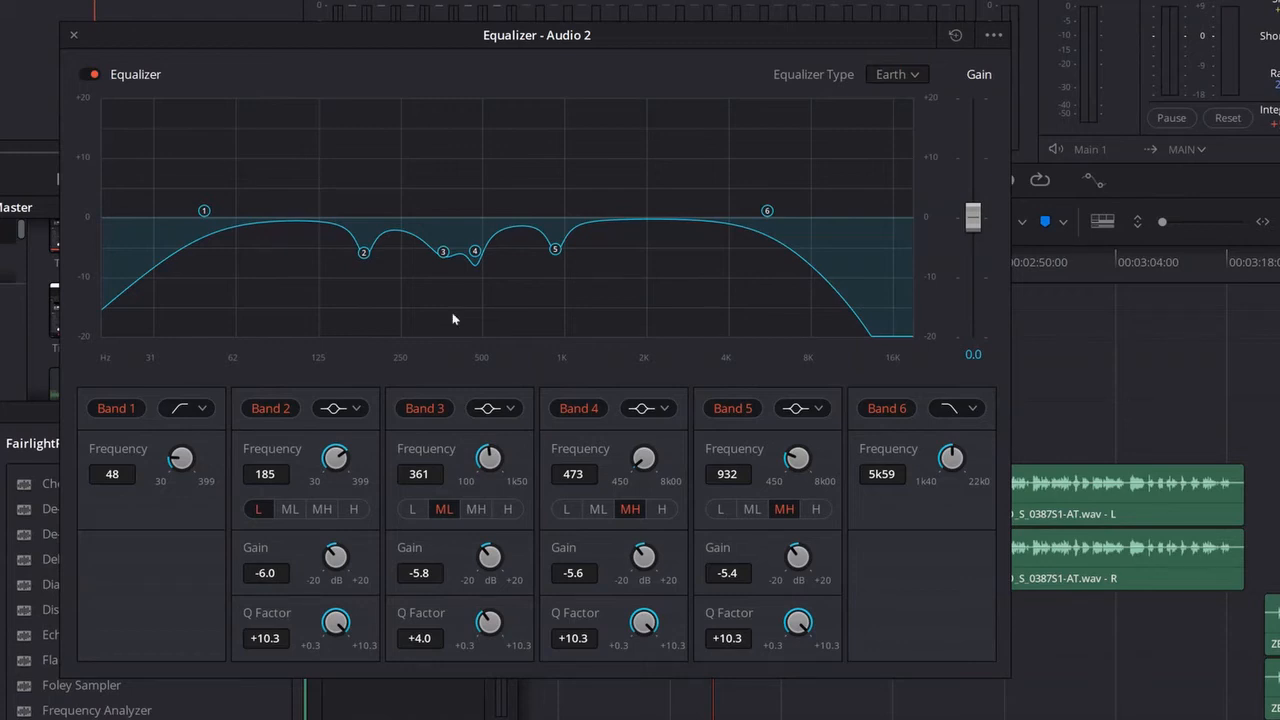
Step: Bypass and re-enable the equalizer during playback to compare the voice with and without it
left_click(91, 75)
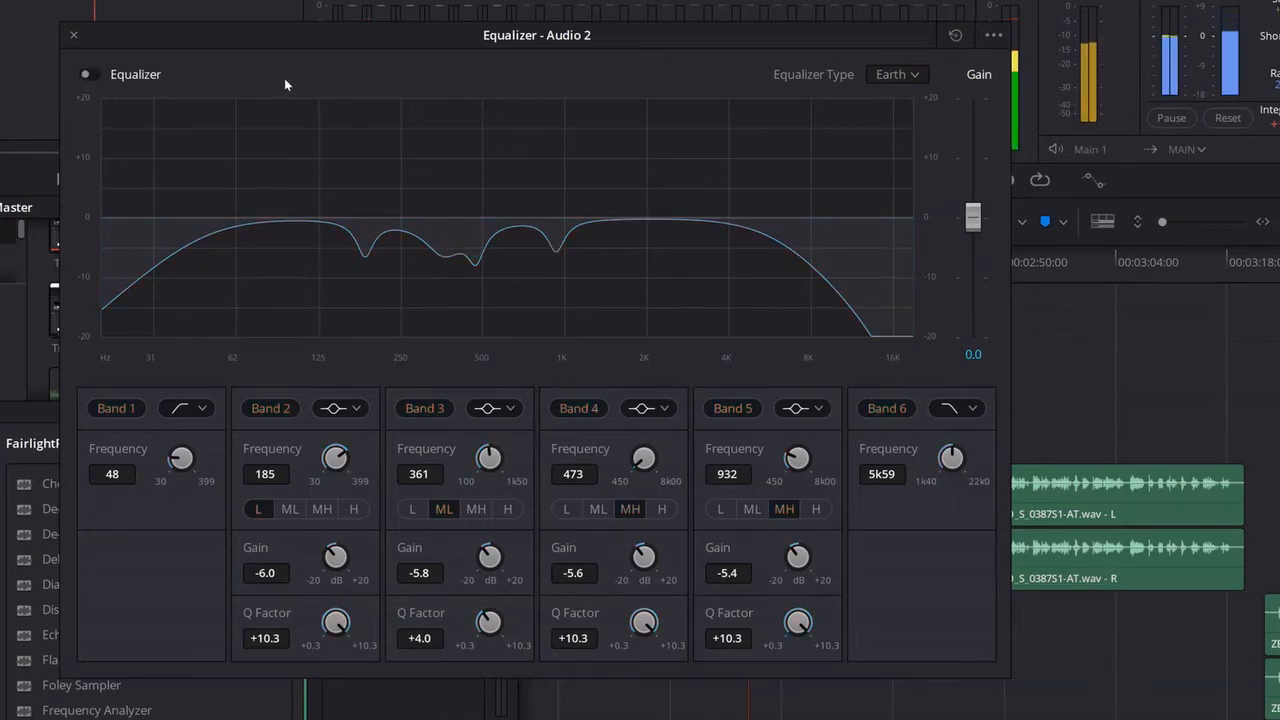
left_click(90, 74)
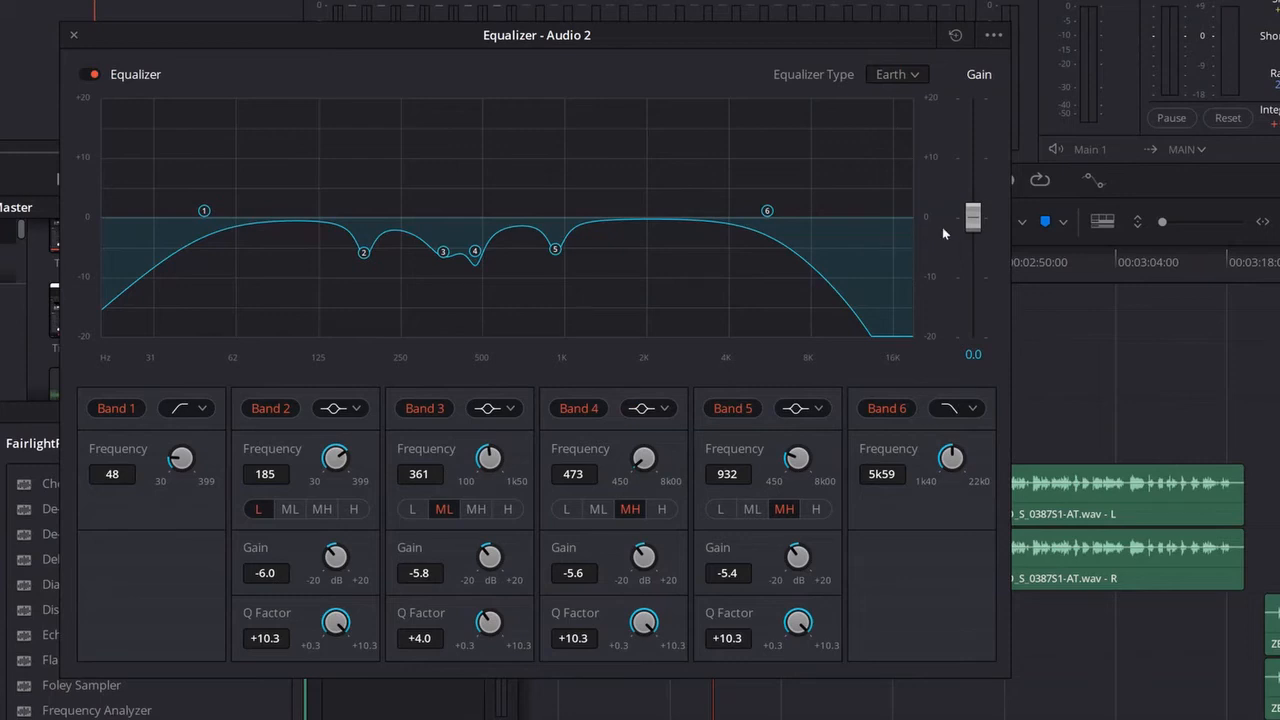
Step: Raise the equalizer's overall gain on Audio 2 to 2.1 during playback and close the equalizer
key("space")
left_click_drag(972, 220, 974, 208)
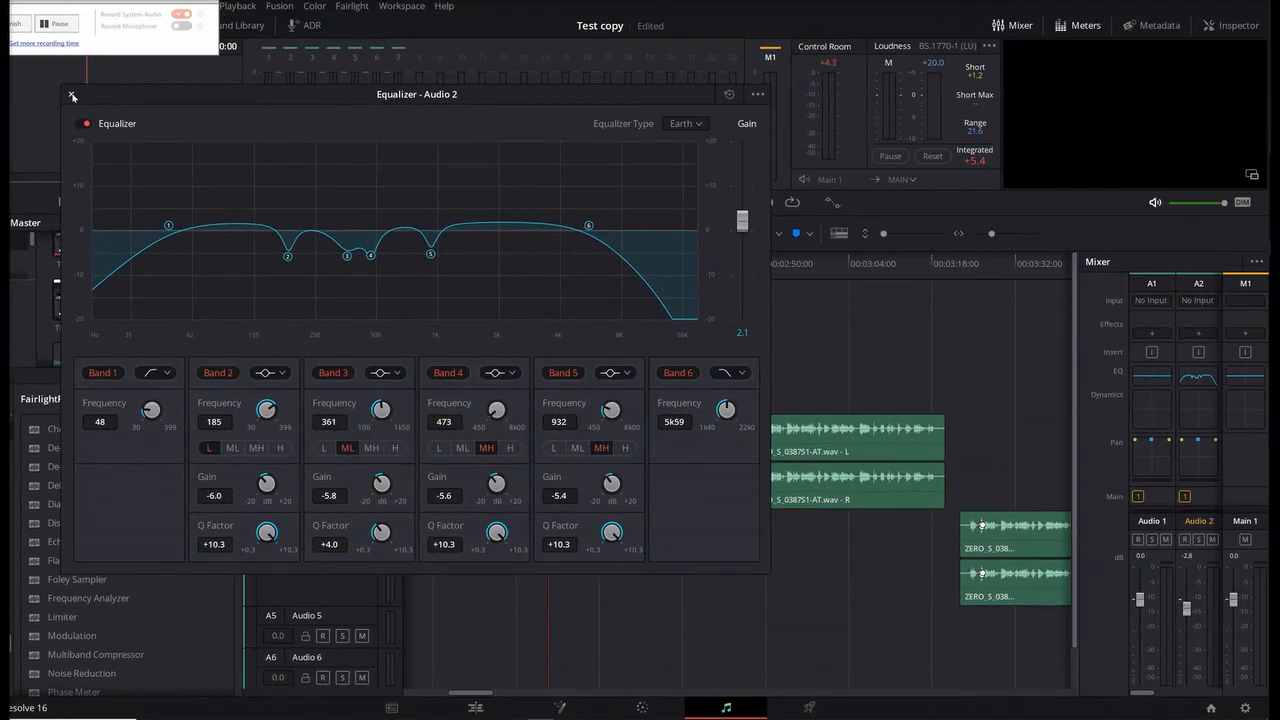
left_click(72, 96)
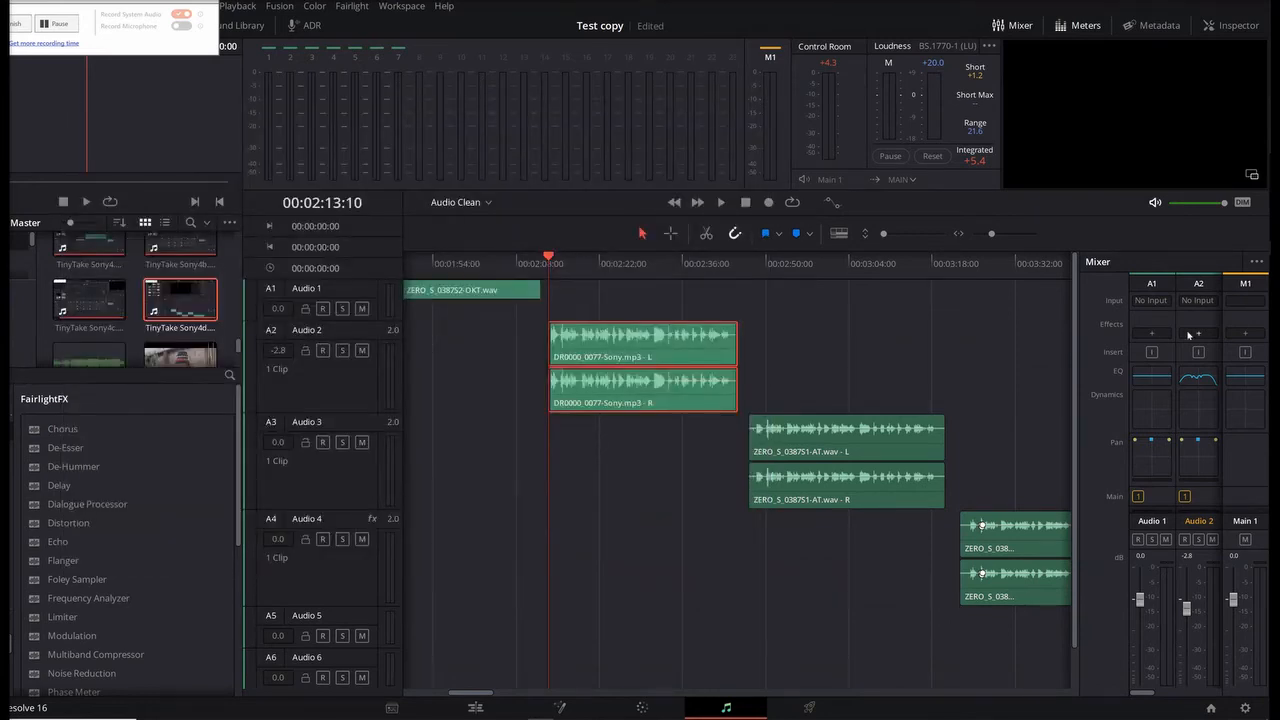
Step: Switch to the Edit page, enable the Clip Equalizer for DR0000_0077-Sony.mp3 on Audio 2, and play the clip
left_click(474, 707)
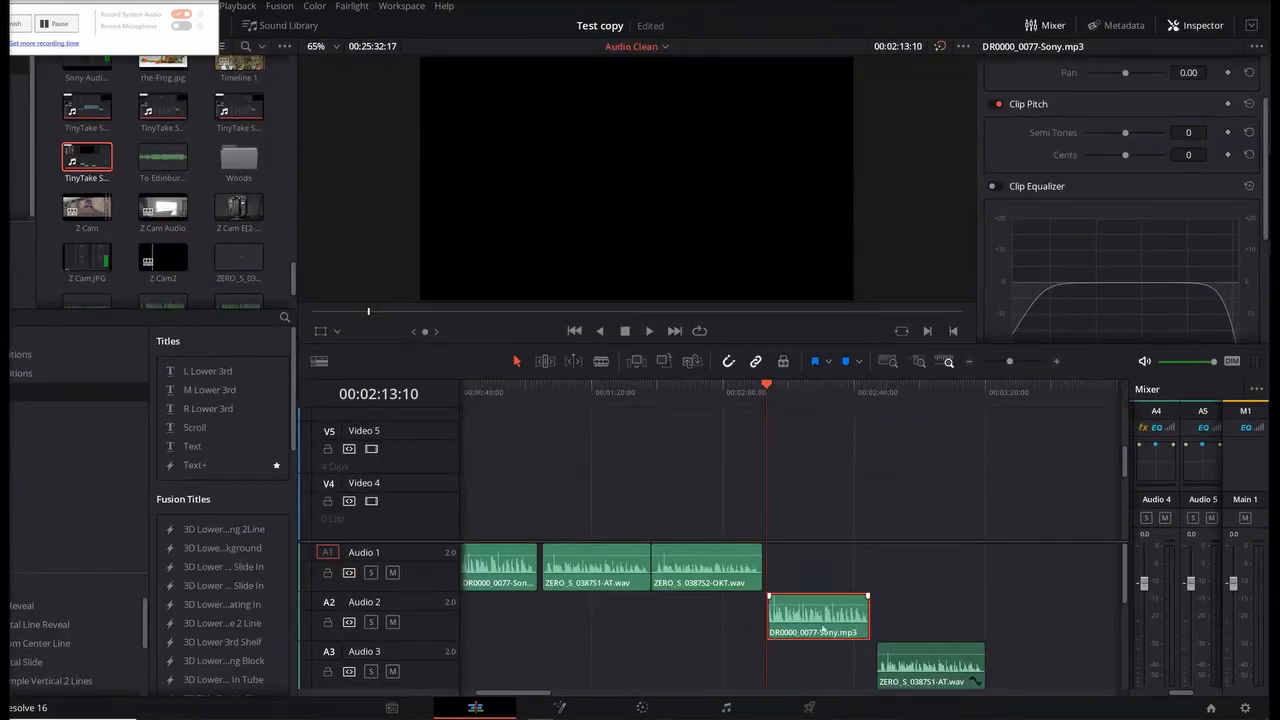
scroll(822, 614, "right", 2)
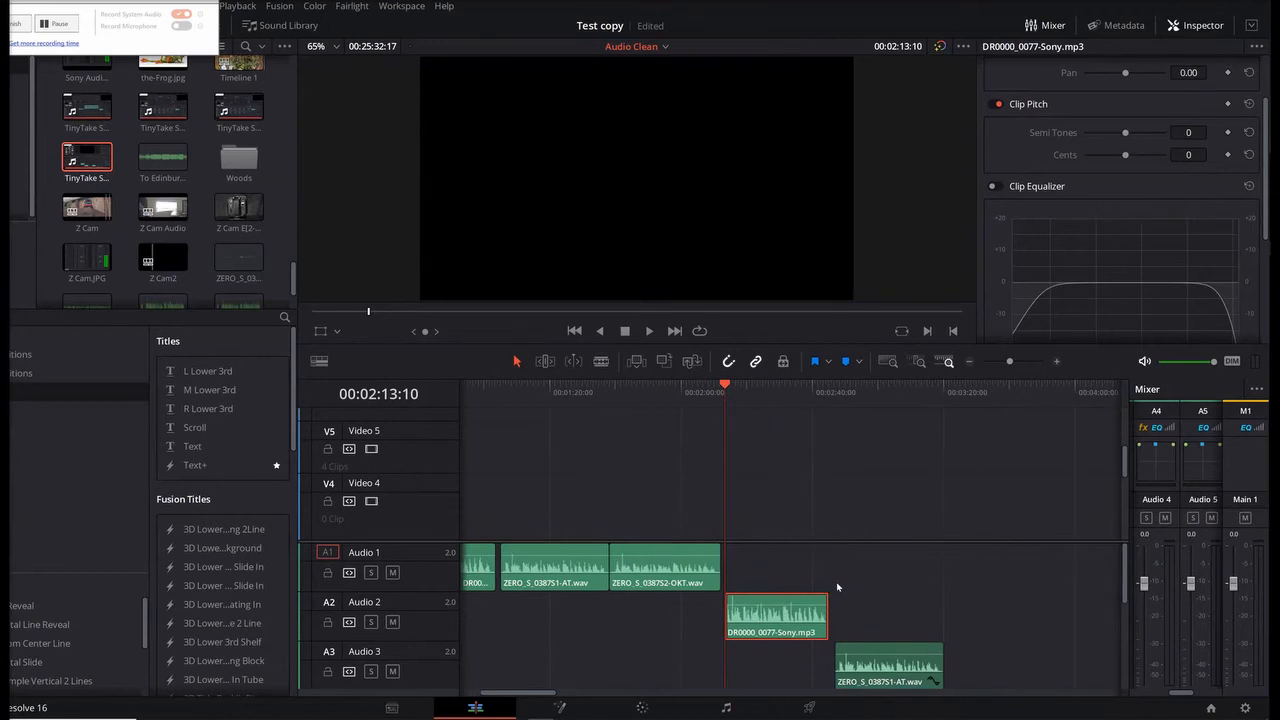
scroll(754, 562, "up", 5)
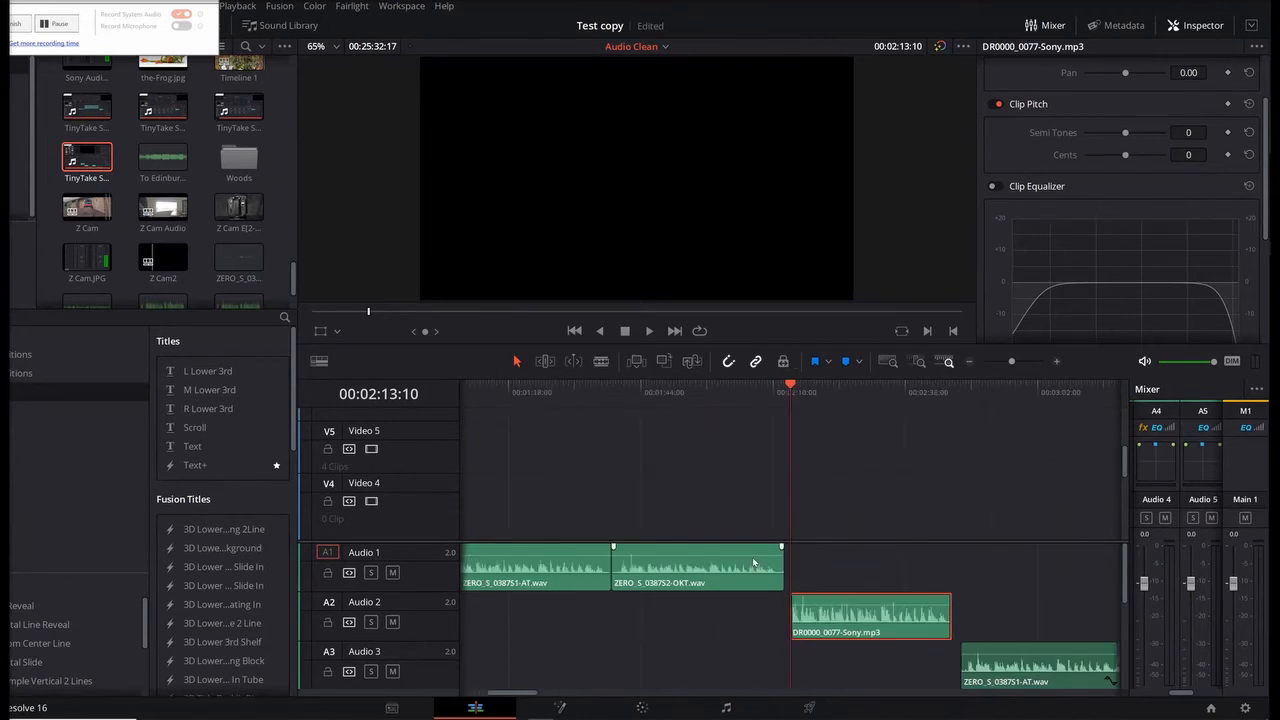
scroll(772, 552, "right", 3)
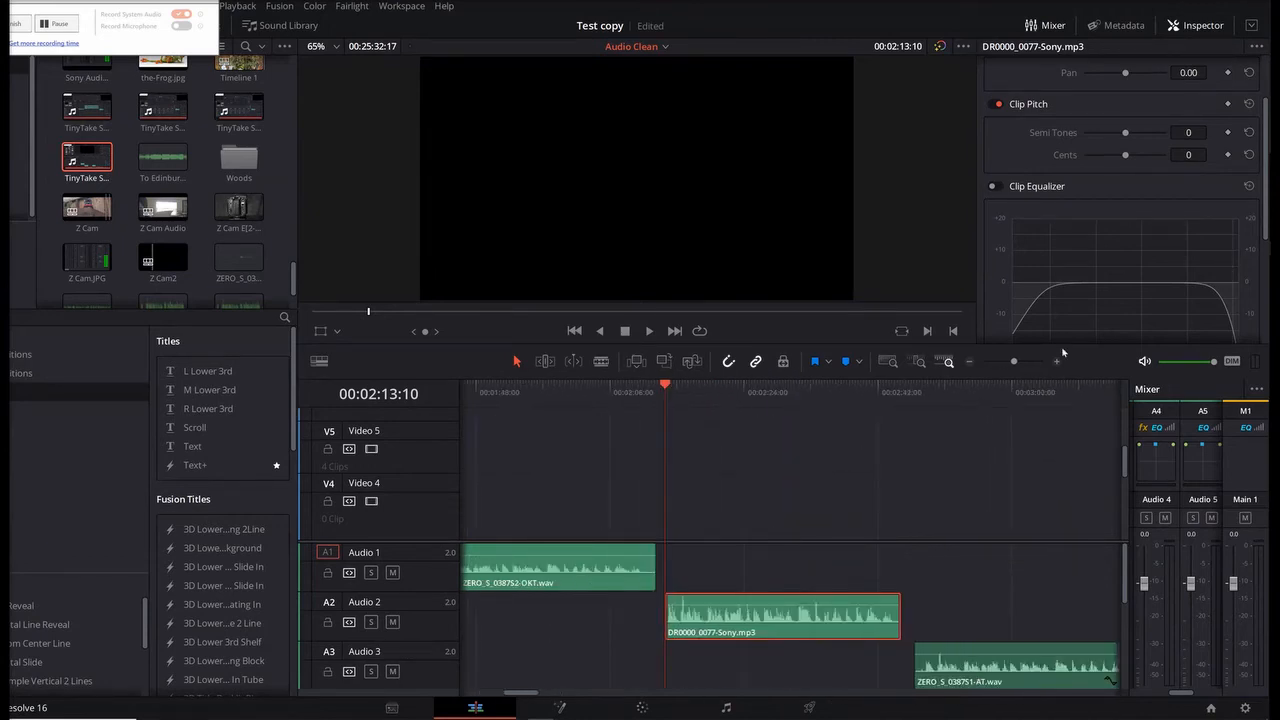
scroll(1145, 206, "up", 2)
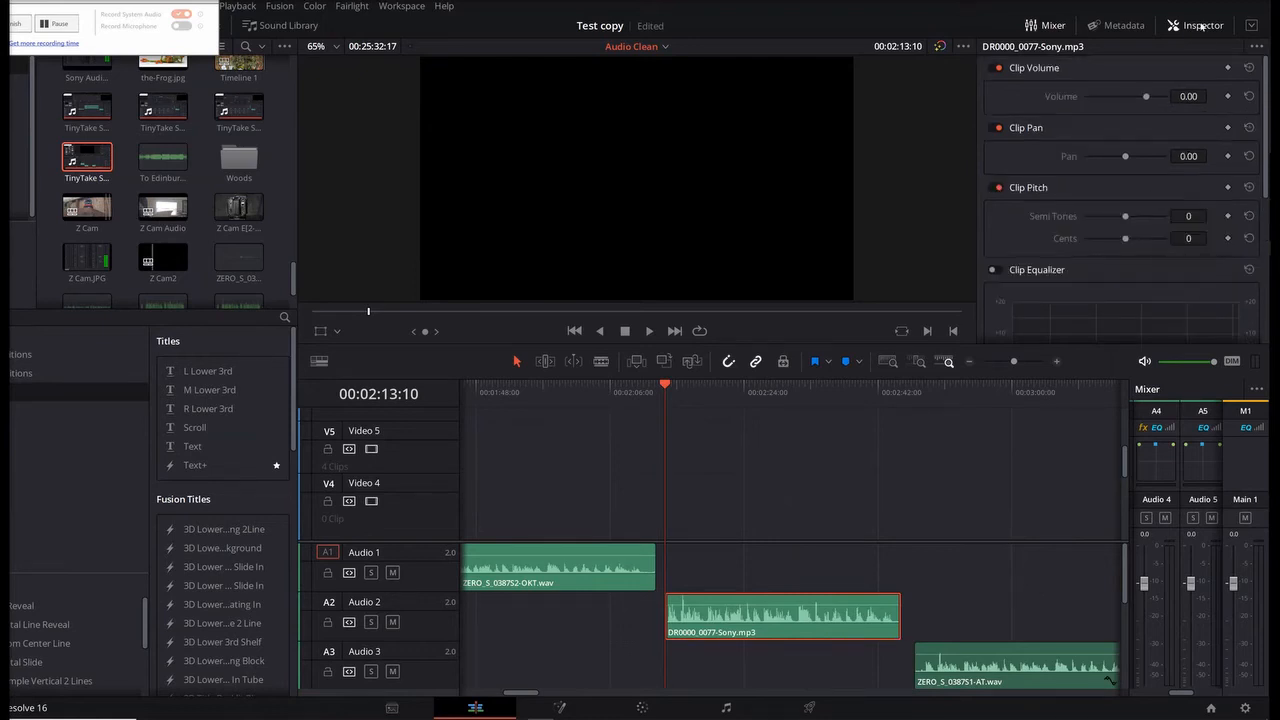
scroll(1087, 246, "down", 1)
scroll(1087, 246, "down", 3)
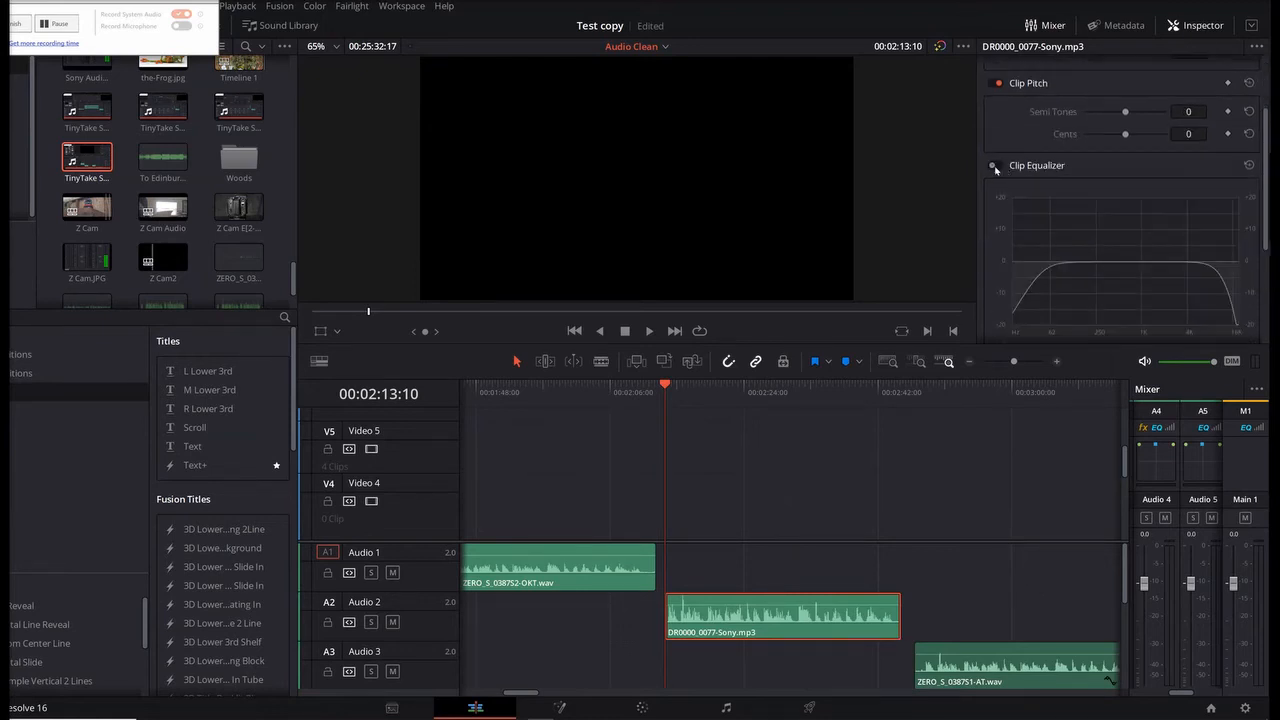
left_click(996, 166)
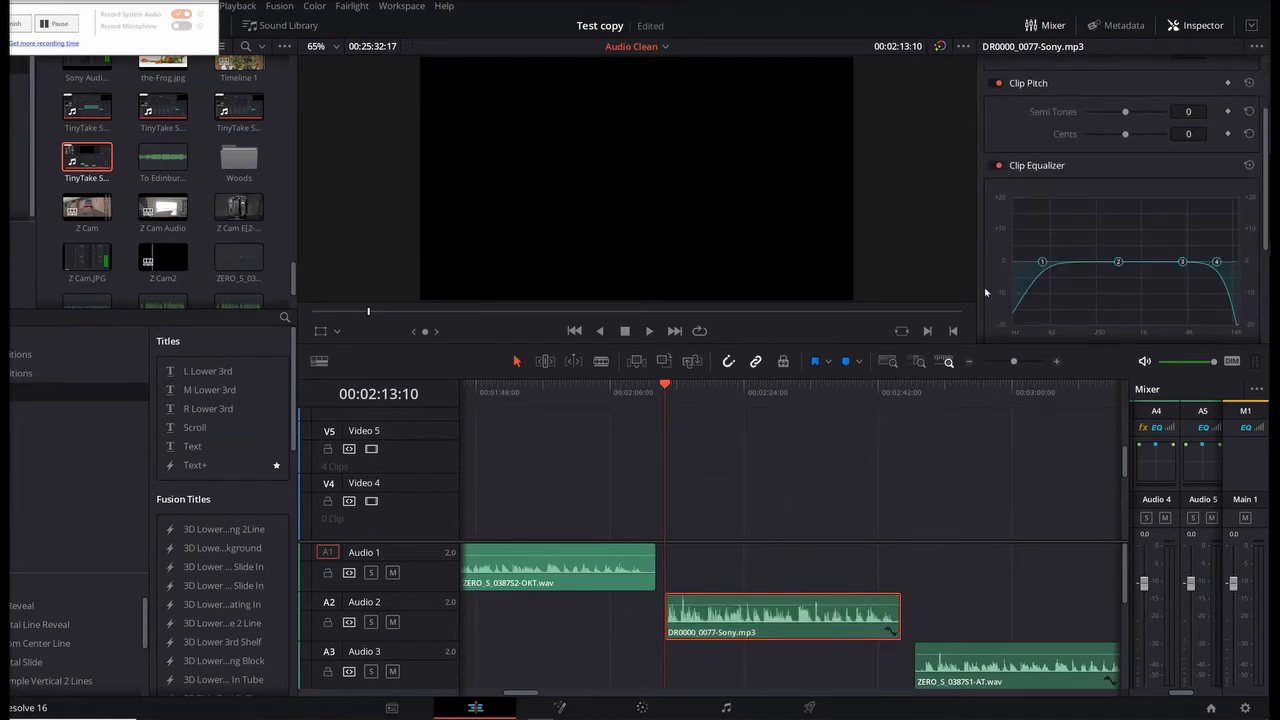
key("space")
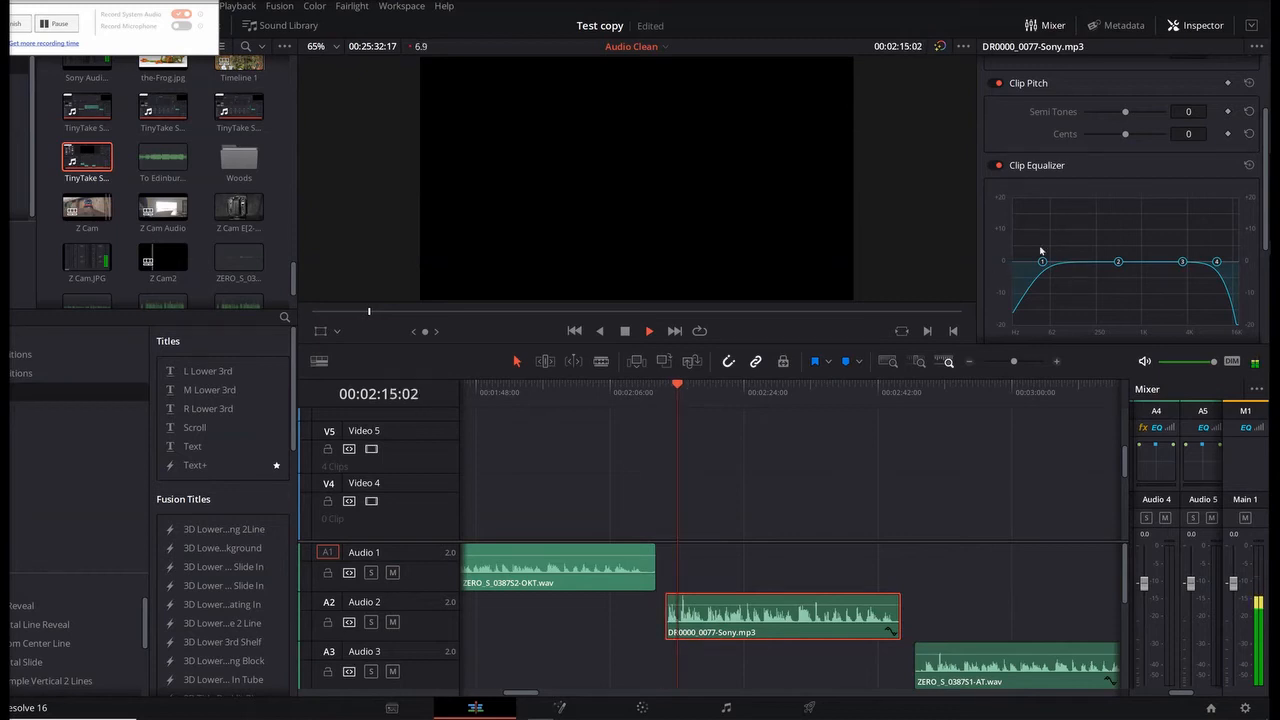
key("space")
Step: Set the clip equalizer's Band 2 Q to +10.3 and sweep the boosted band across the frequencies during playback
scroll(1040, 251, "down", 4)
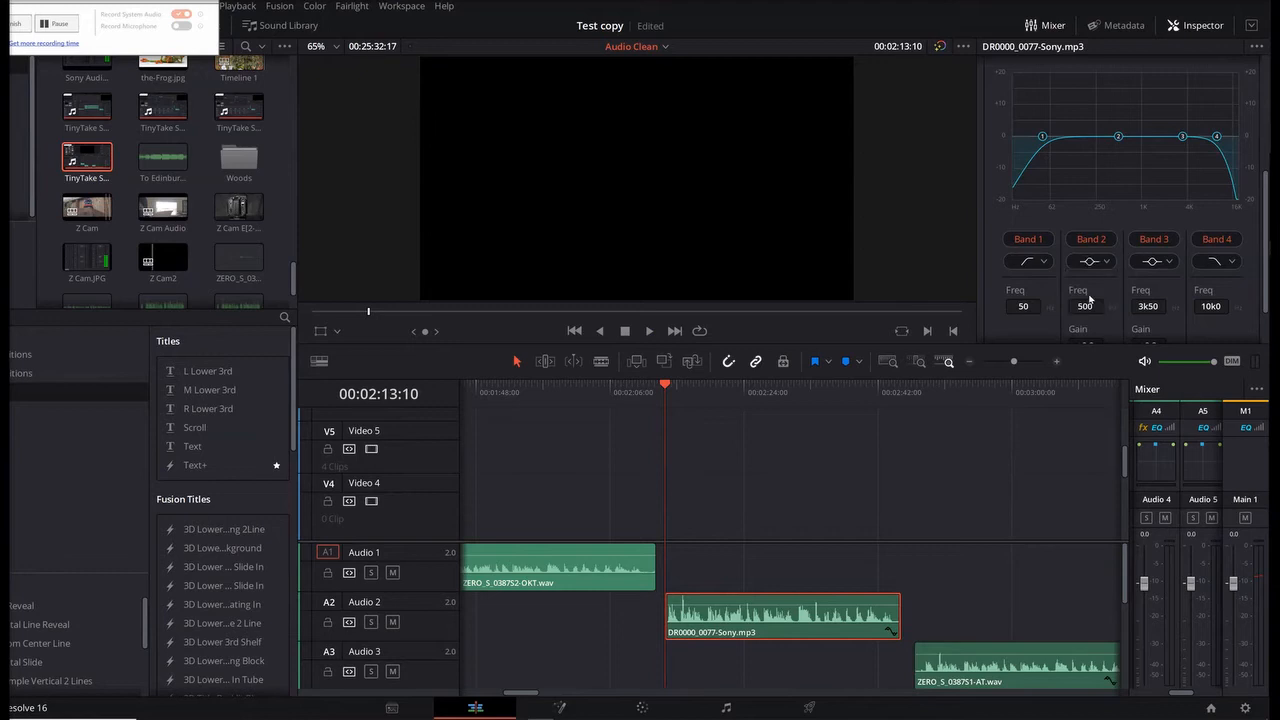
scroll(1090, 303, "down", 2)
left_click_drag(1068, 324, 1156, 326)
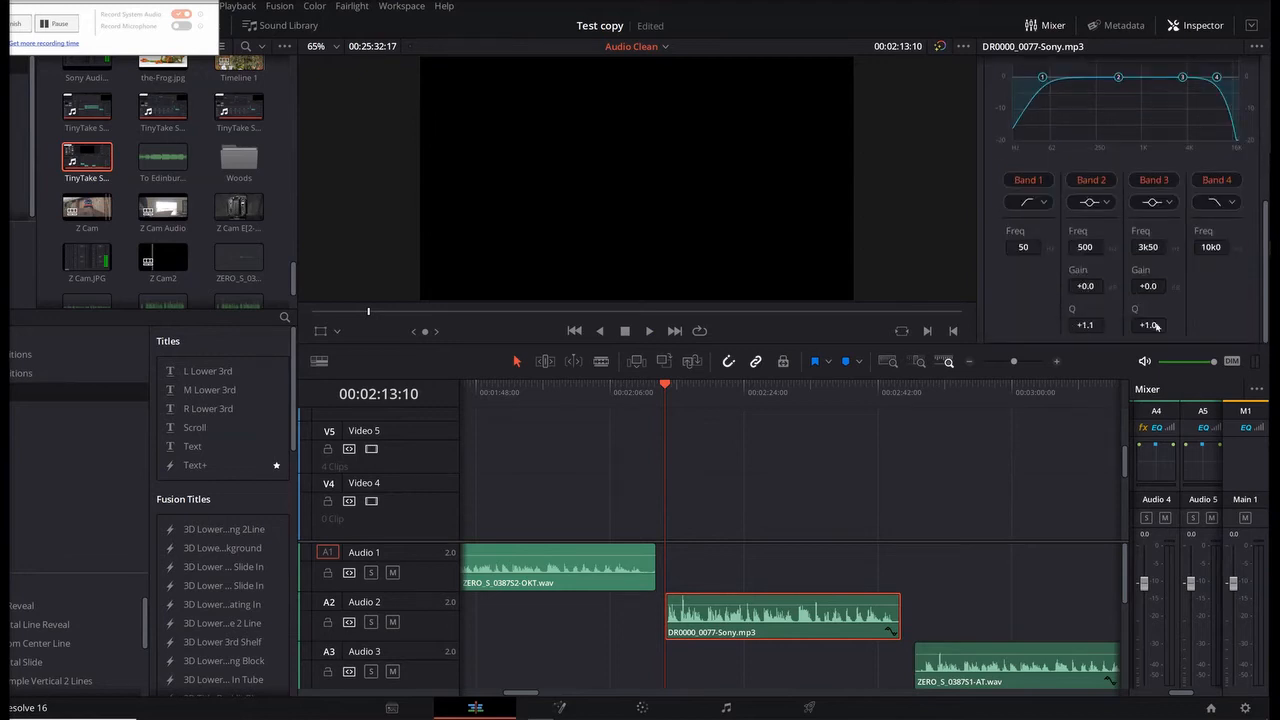
scroll(1140, 305, "up", 3)
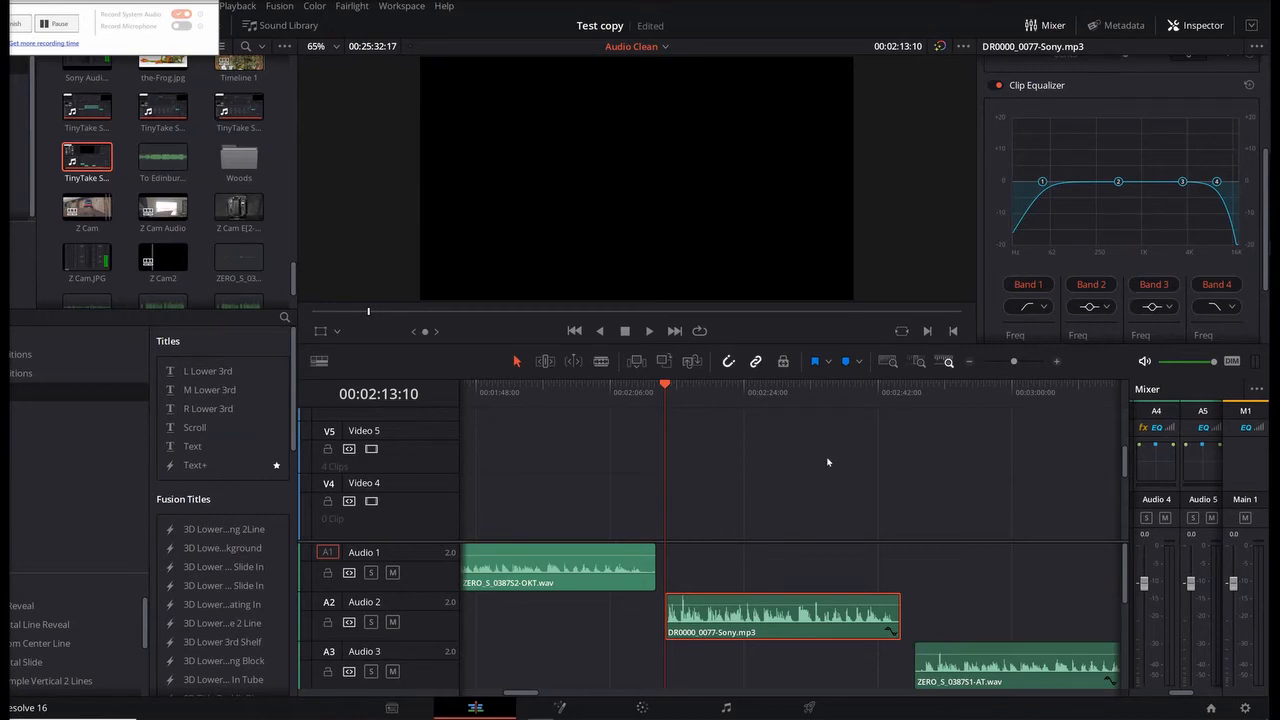
key("space")
left_click_drag(1117, 184, 1107, 159)
left_click_drag(1107, 159, 1166, 165)
left_click_drag(1165, 163, 1080, 180)
Step: Boost the clip equalizer's Band 3 by +4.3 dB at 3k07 Hz and Band 2 by +4.8 dB at 258 Hz during playback
key("space")
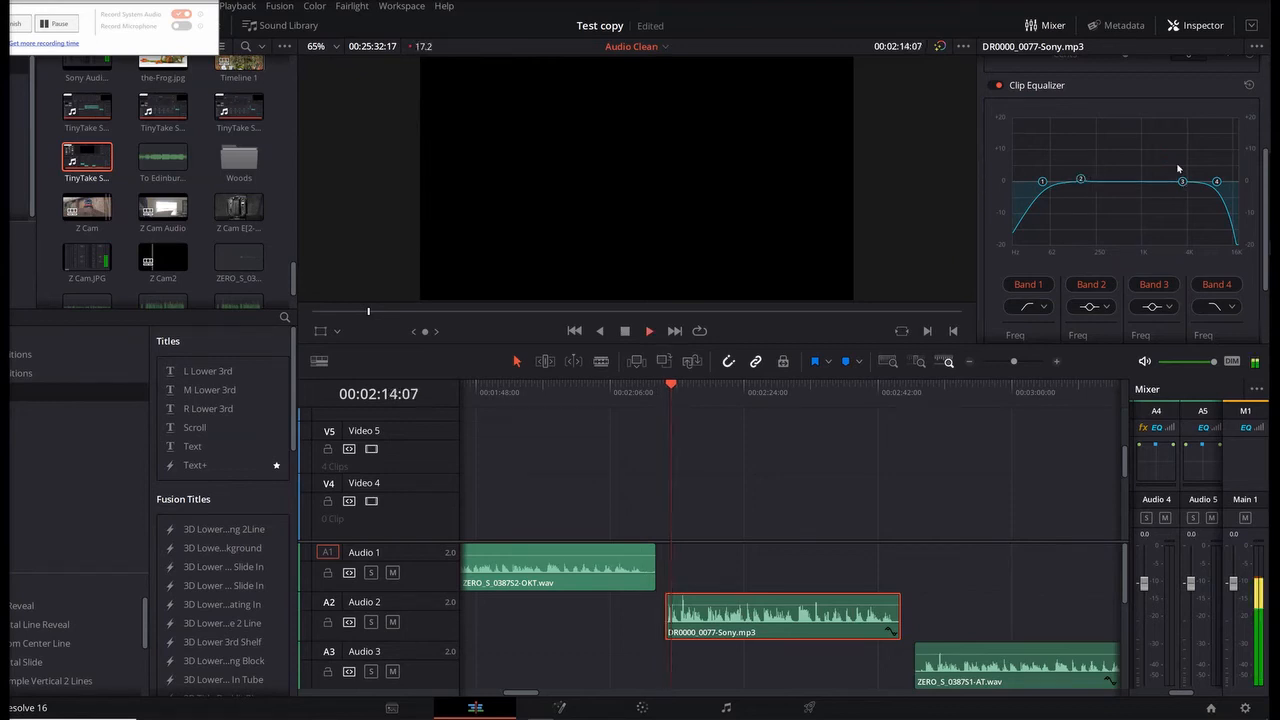
left_click_drag(1182, 181, 1178, 167)
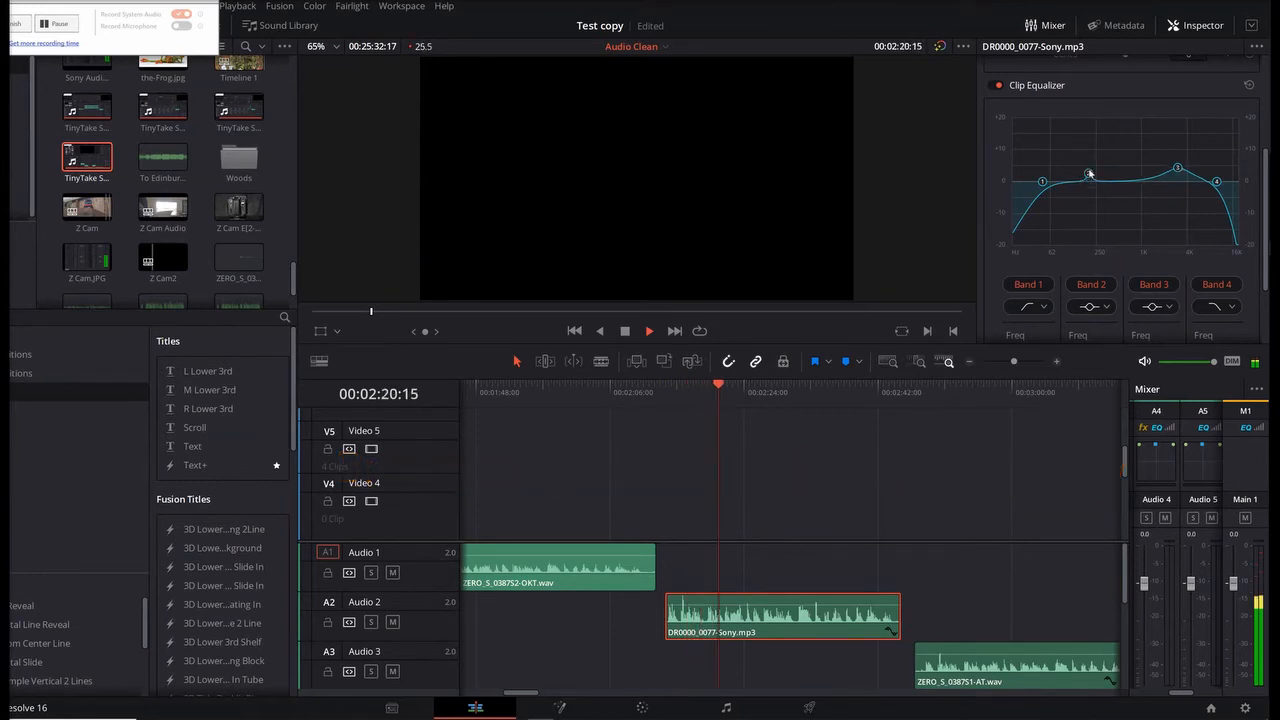
left_click_drag(1084, 183, 1098, 171)
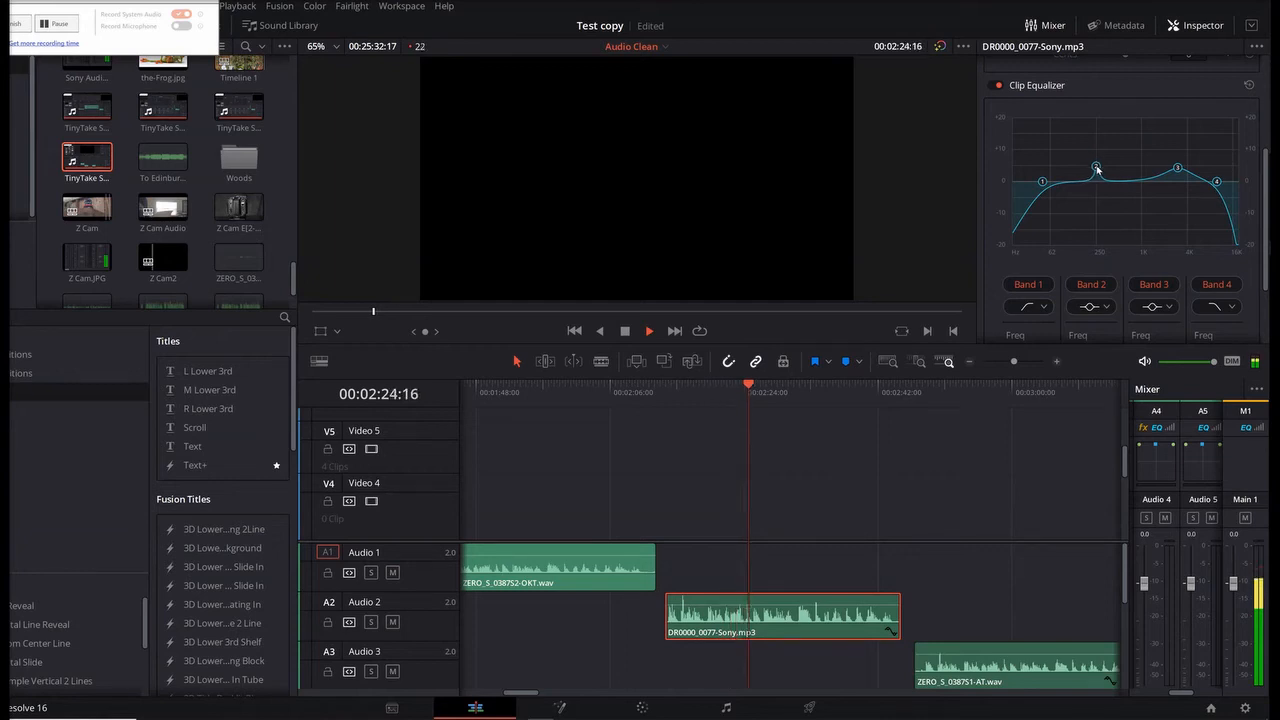
key("space")
Step: Bypass and re-enable the Clip Equalizer, playing the clip each way to compare the voice
left_click(996, 85)
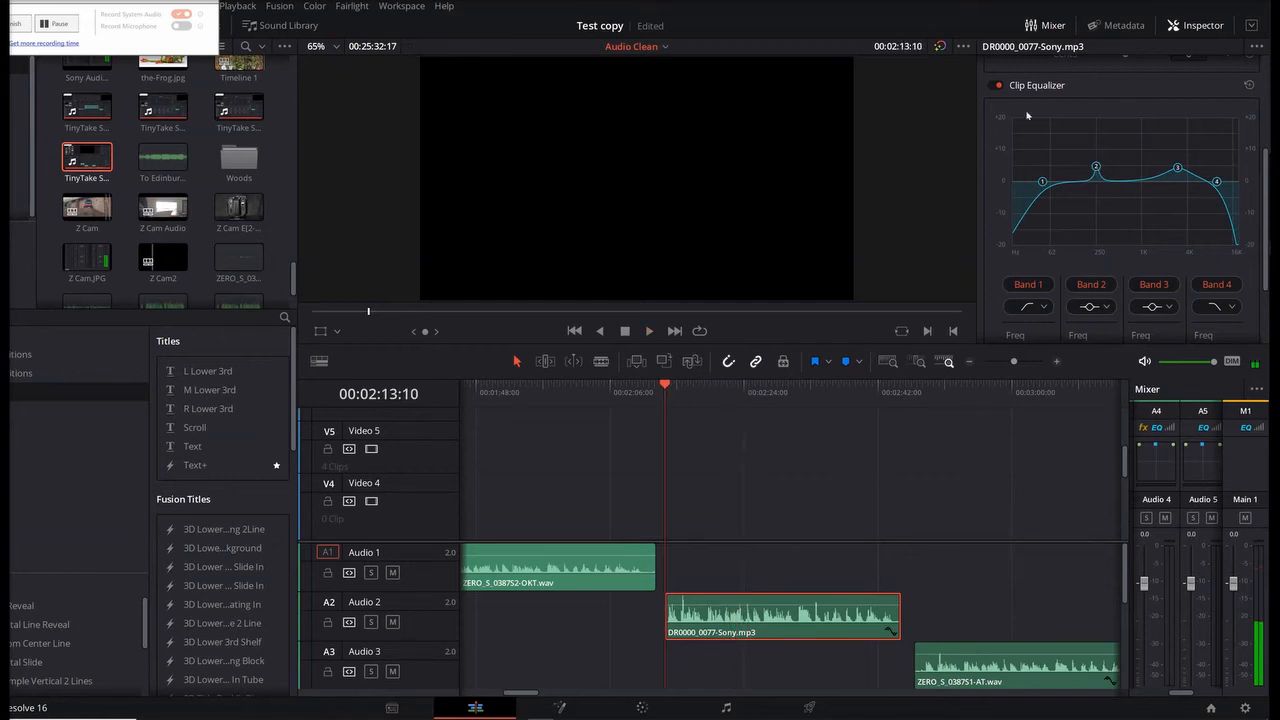
key("space")
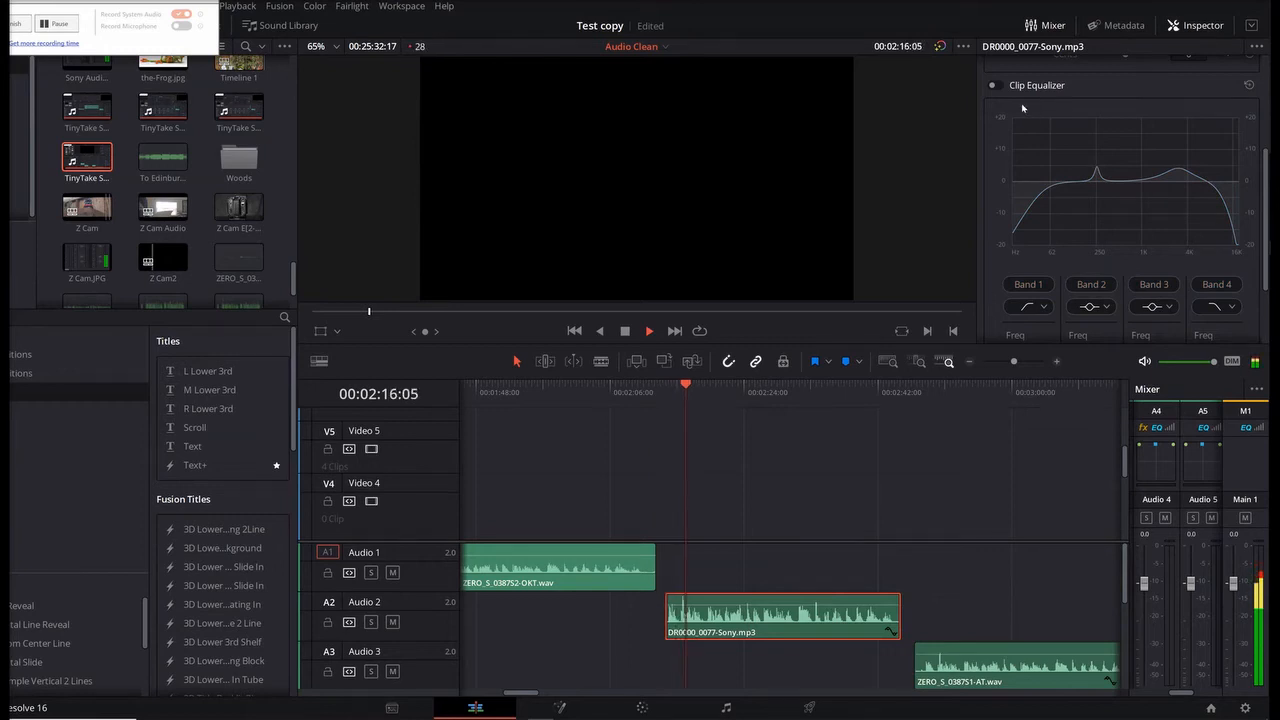
key("space")
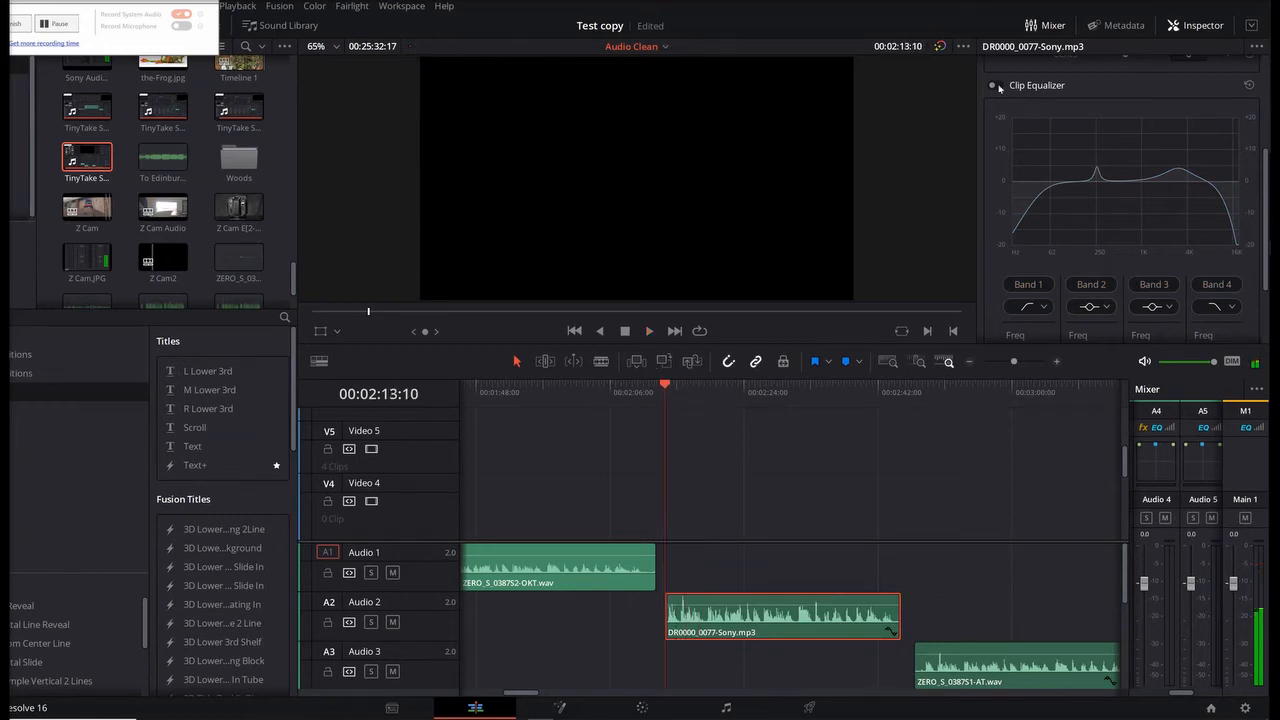
left_click(994, 86)
key("space")
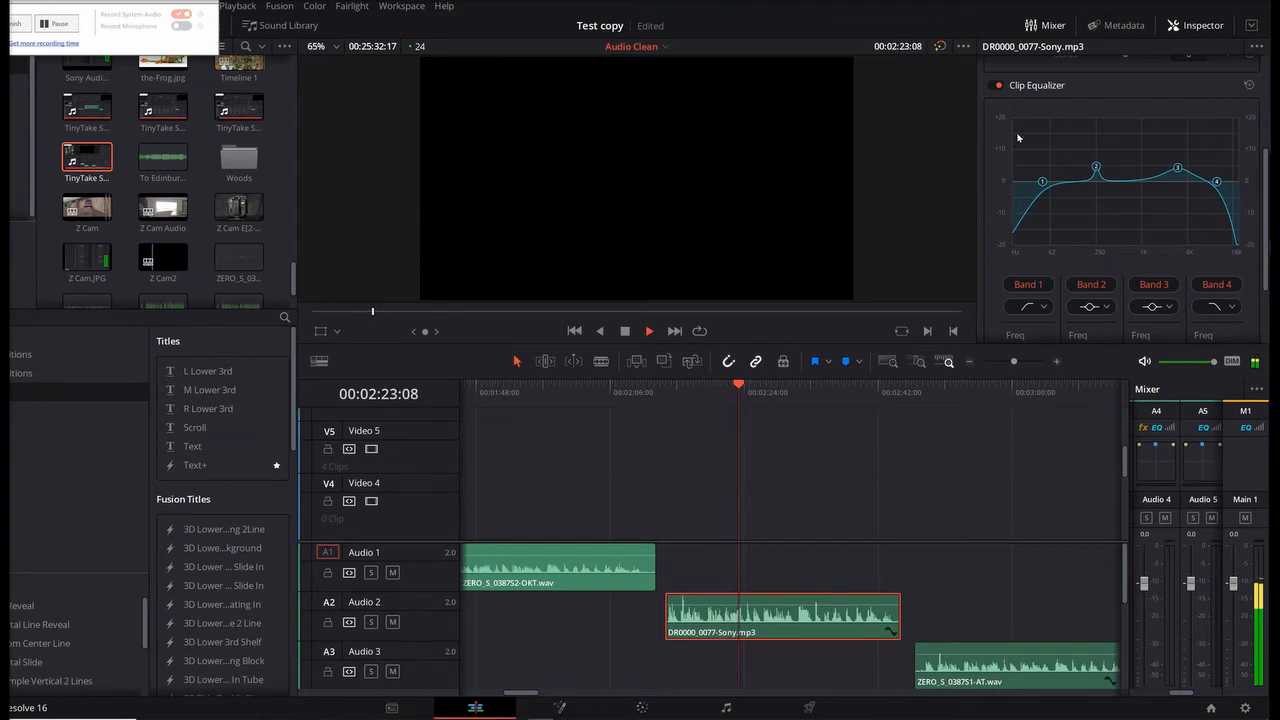
key("space")
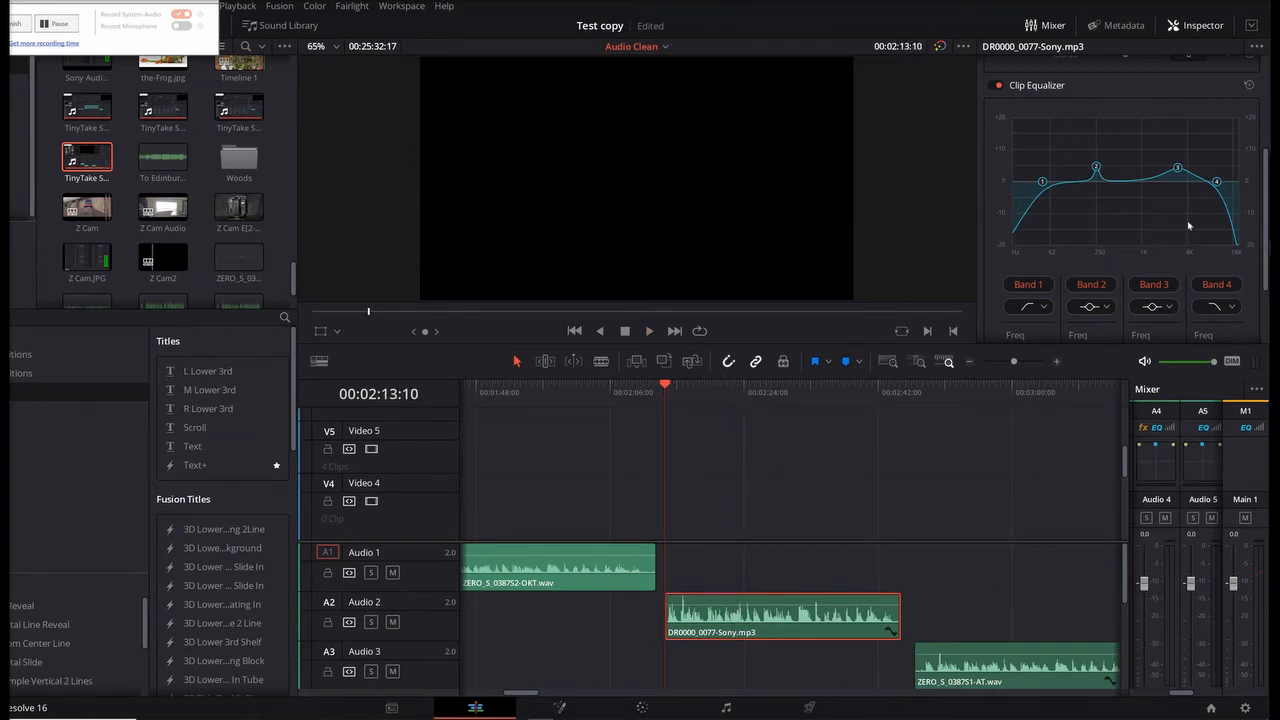
Step: Review the clip equalizer's band values and return the playhead to the start of the Audio 2 clip at 00:02:13:11
scroll(1241, 316, "down", 2)
scroll(1241, 316, "down", 1)
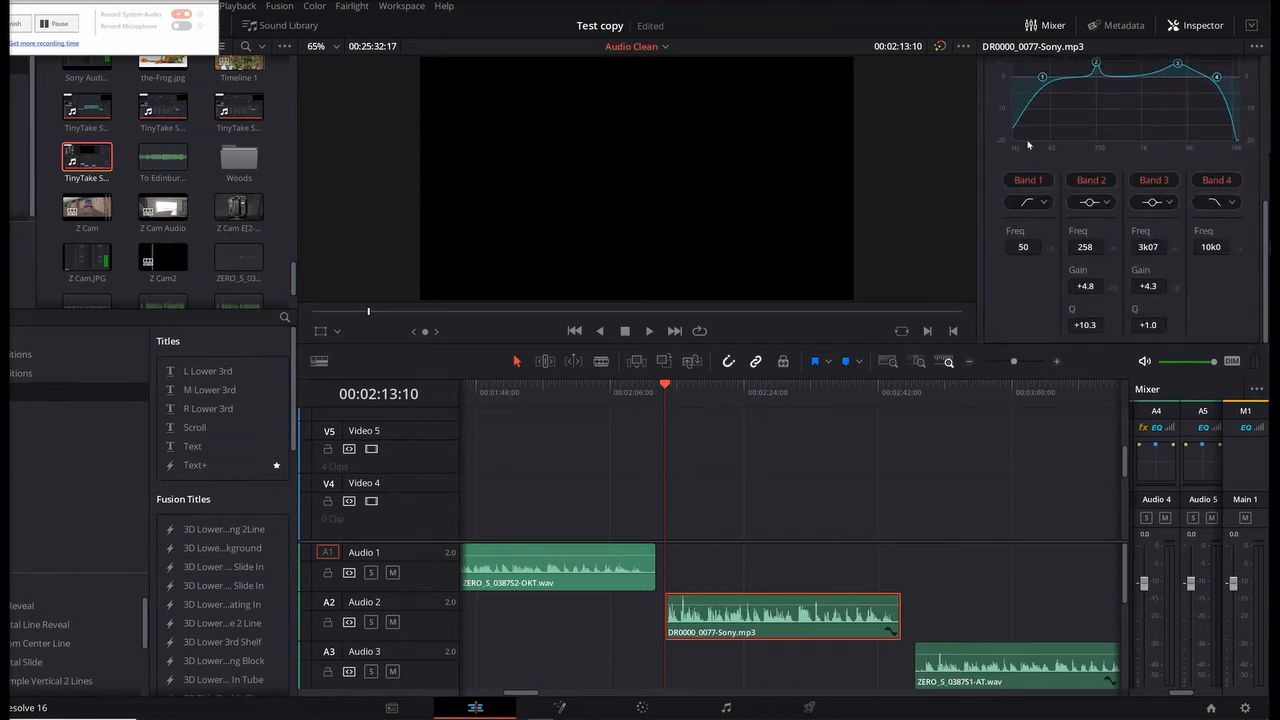
scroll(1062, 255, "up", 2)
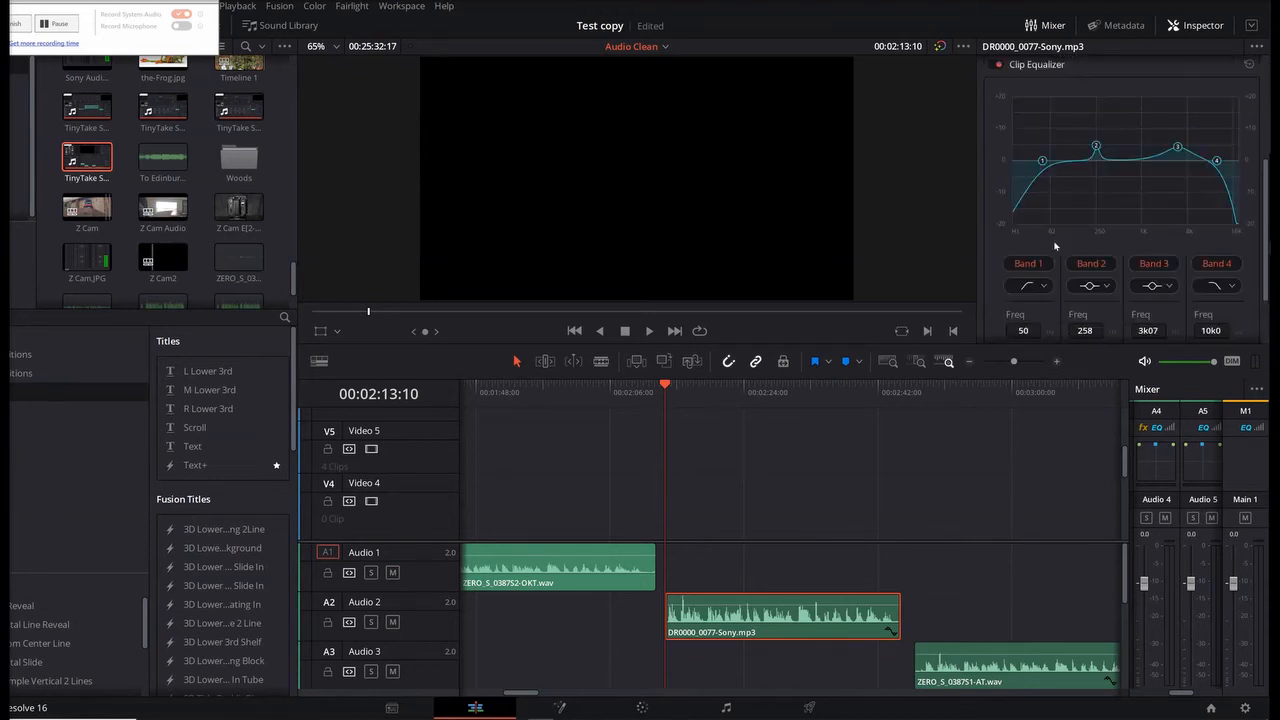
scroll(1054, 243, "up", 2)
scroll(1050, 212, "down", 1)
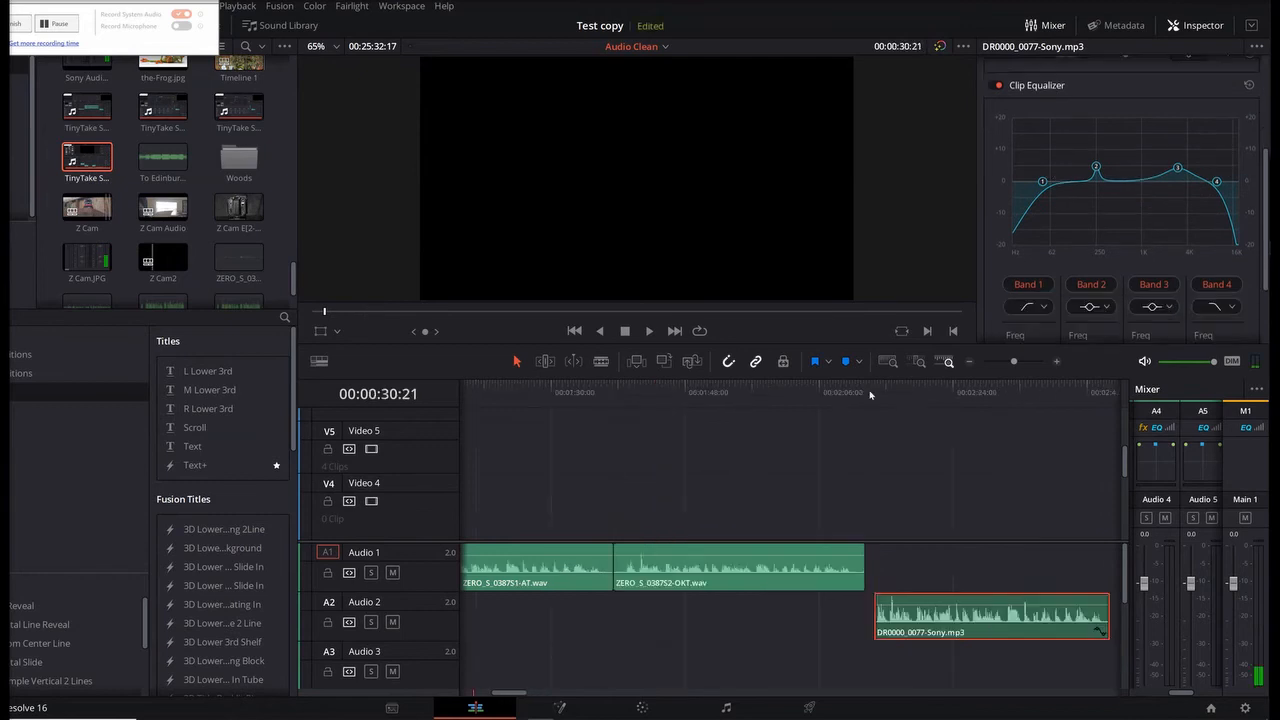
left_click(875, 398)
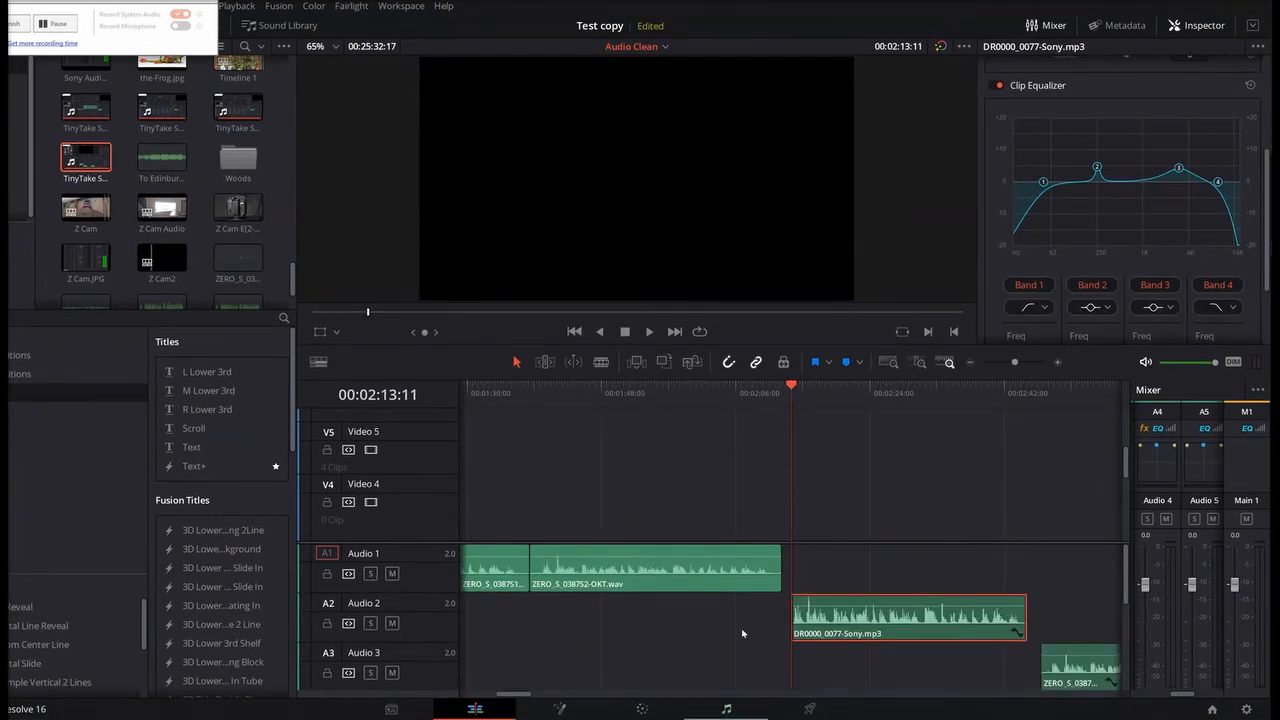
Step: Switch to the Fairlight page and add the Dialogue Processor effect to Audio 2
left_click(728, 710)
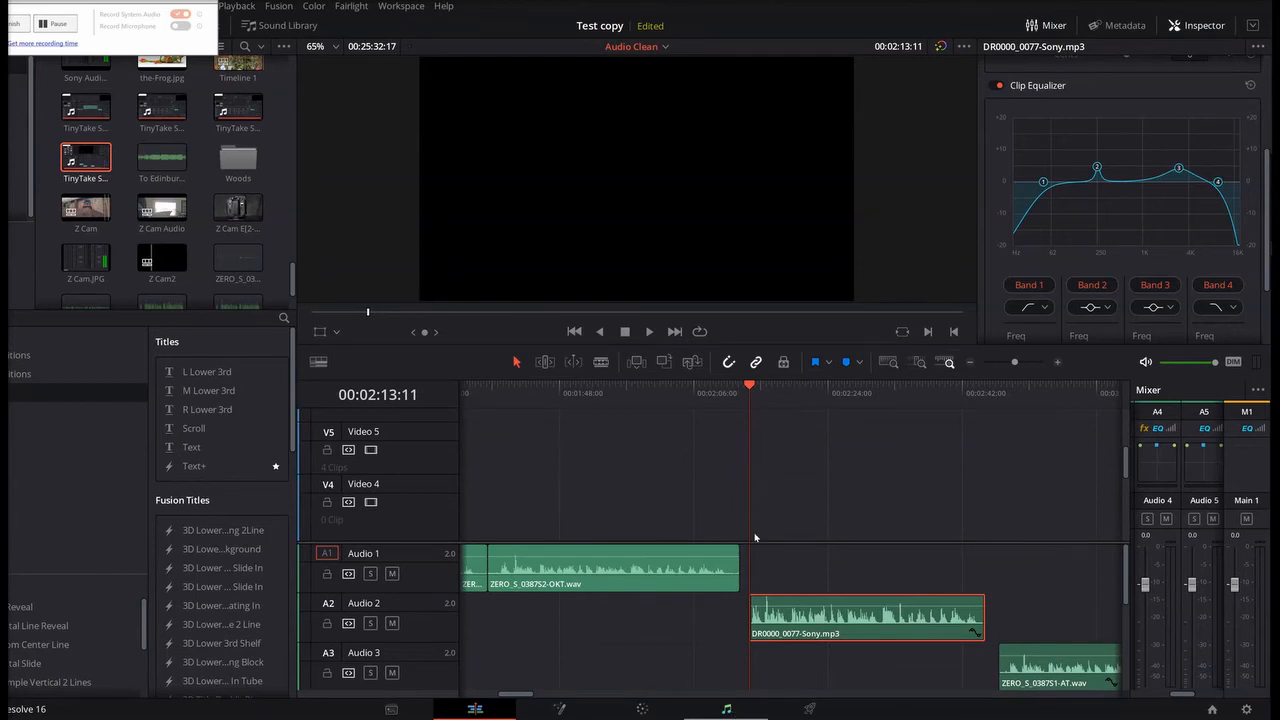
left_click(703, 713)
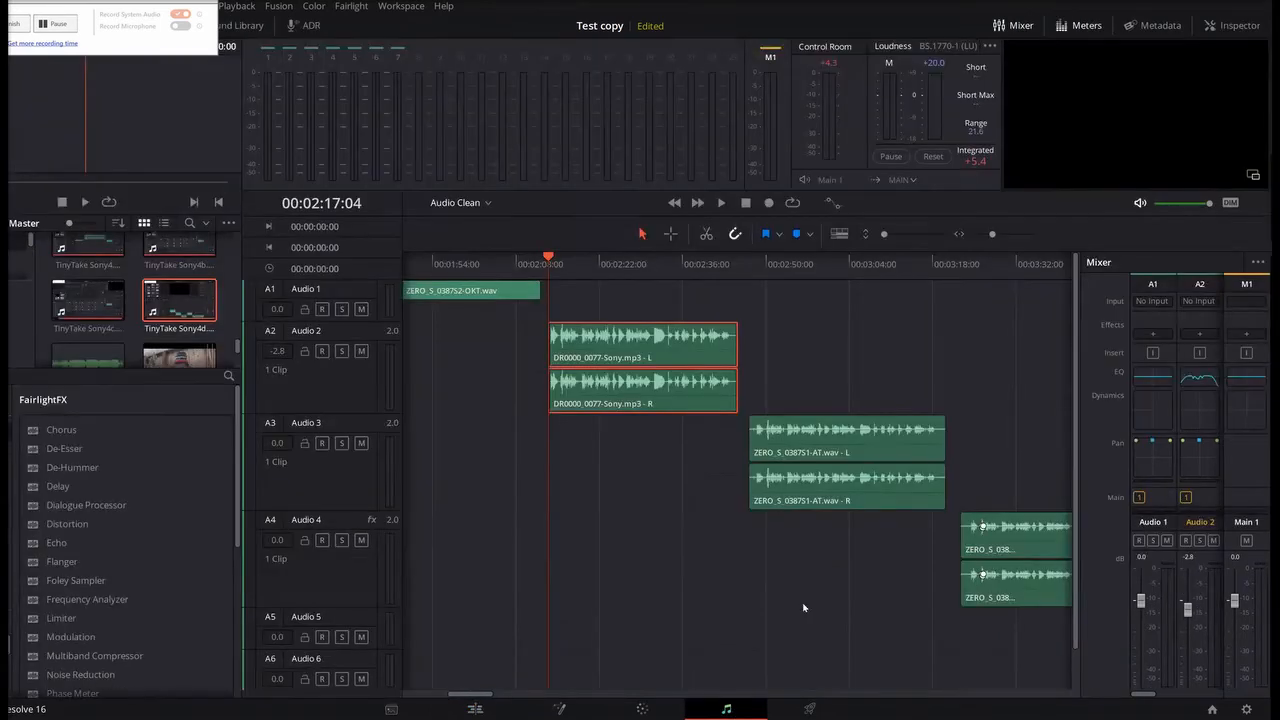
left_click(1200, 334)
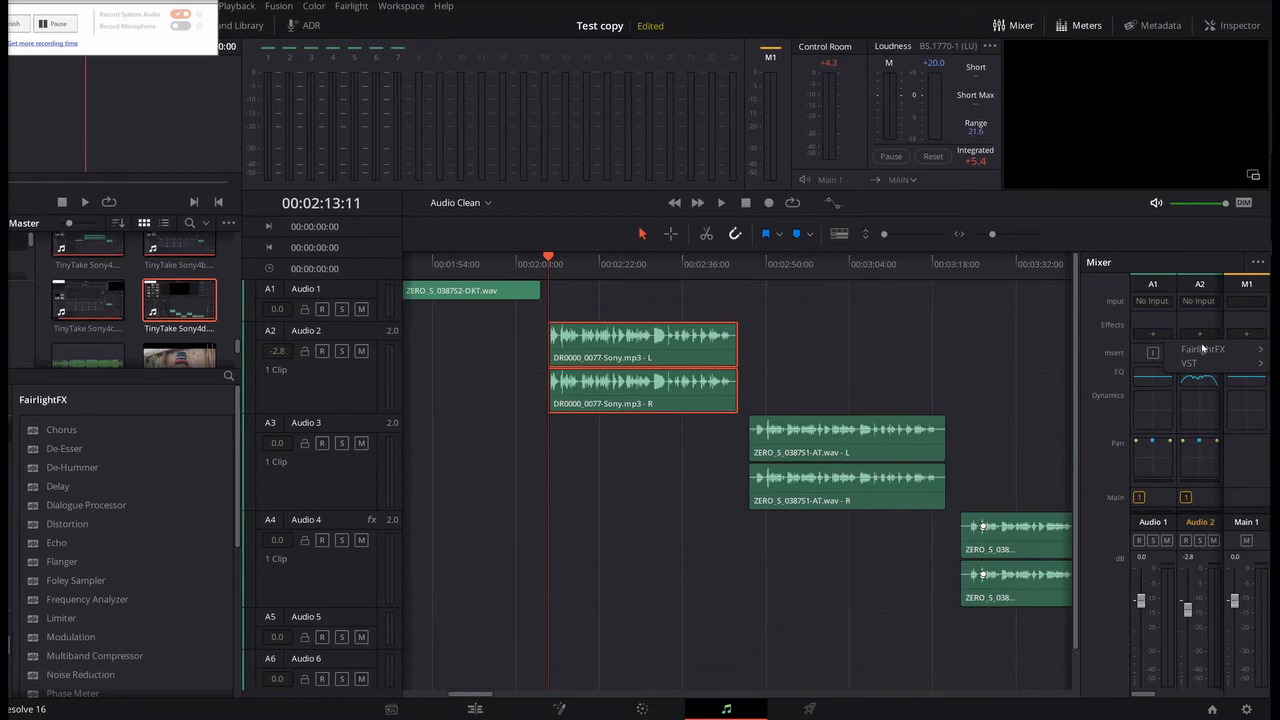
mouse_move(1207, 349)
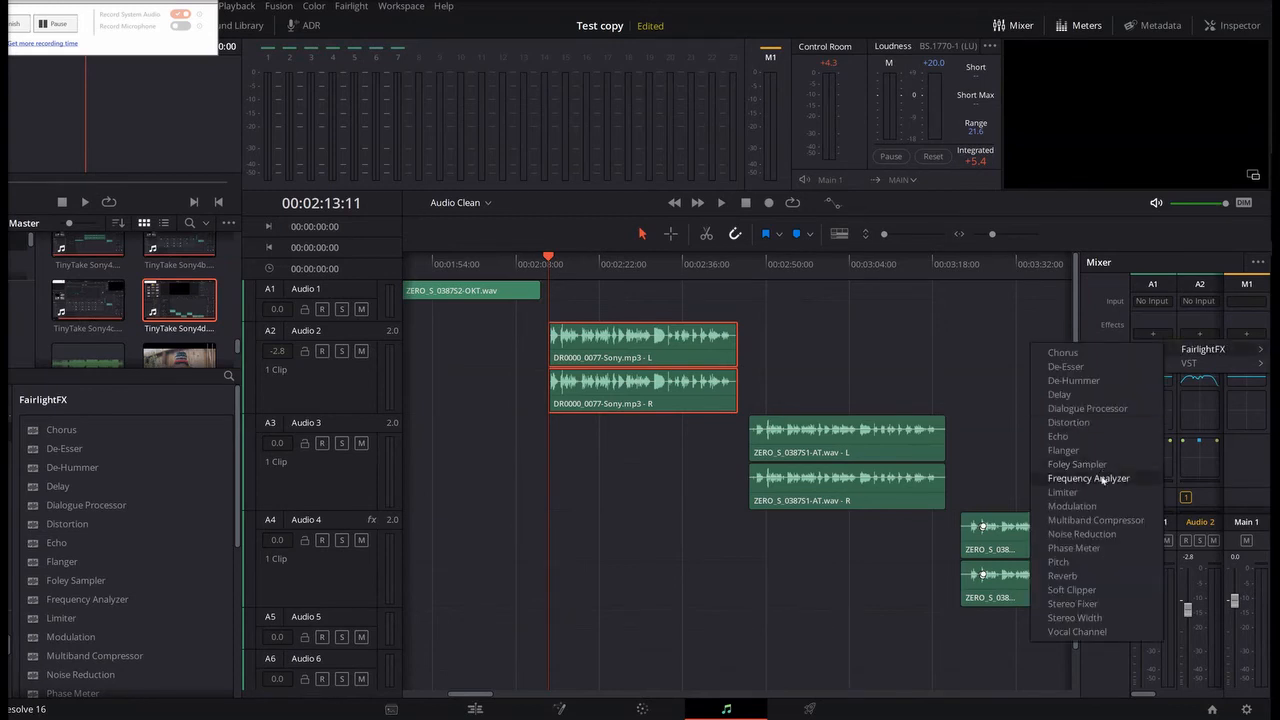
left_click(1105, 410)
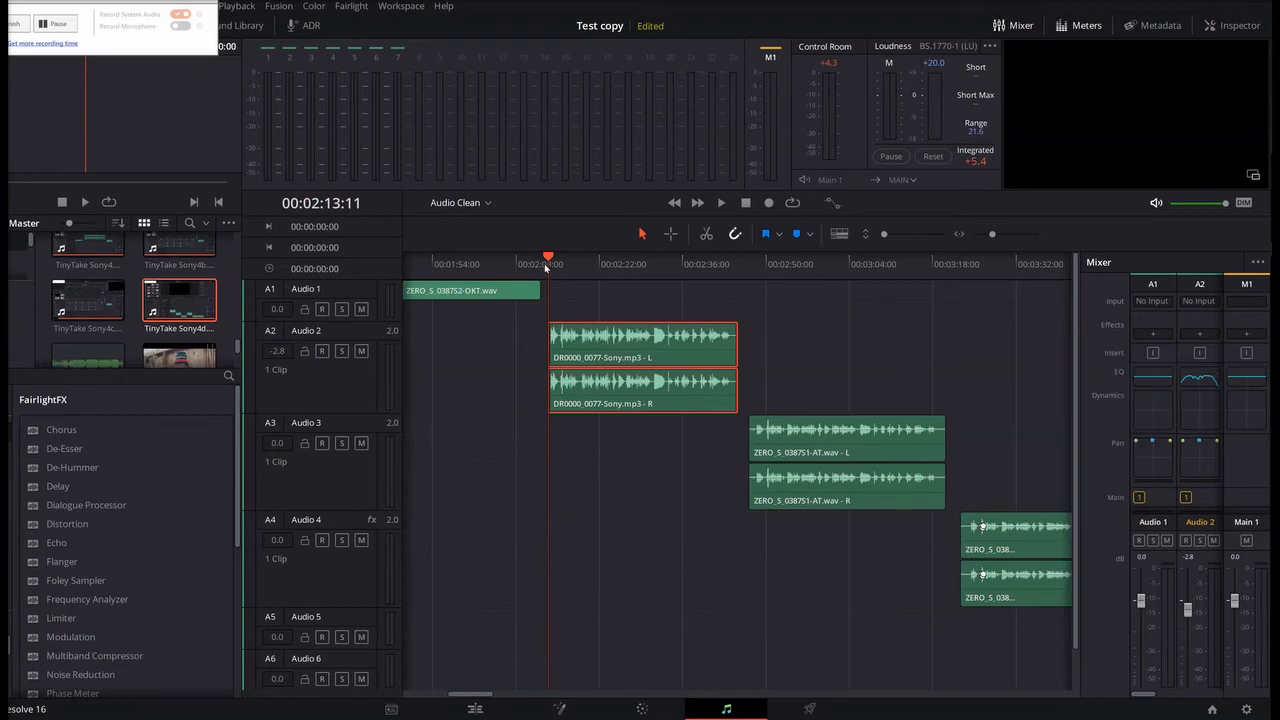
left_click_drag(643, 210, 619, 258)
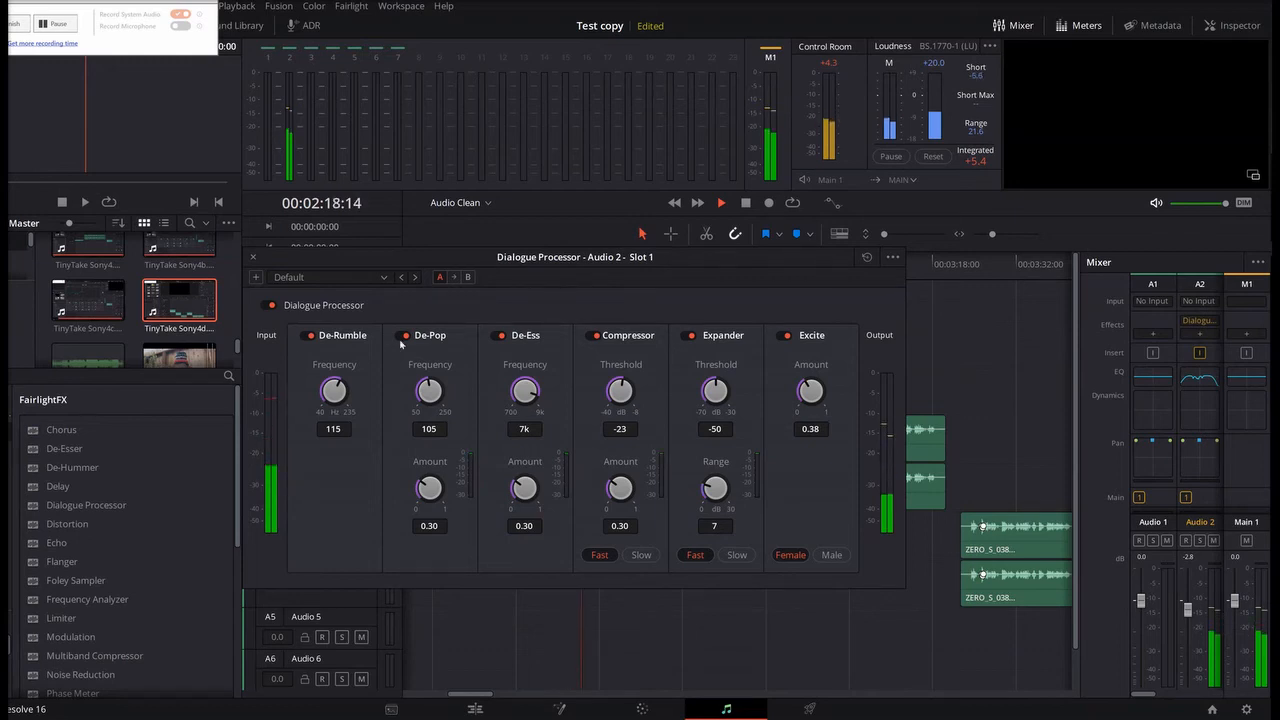
Step: Stop playback and turn off De-Rumble, De-Pop, De-Ess, Compressor, Expander and Excite in the Dialogue Processor
key("space")
left_click(307, 337)
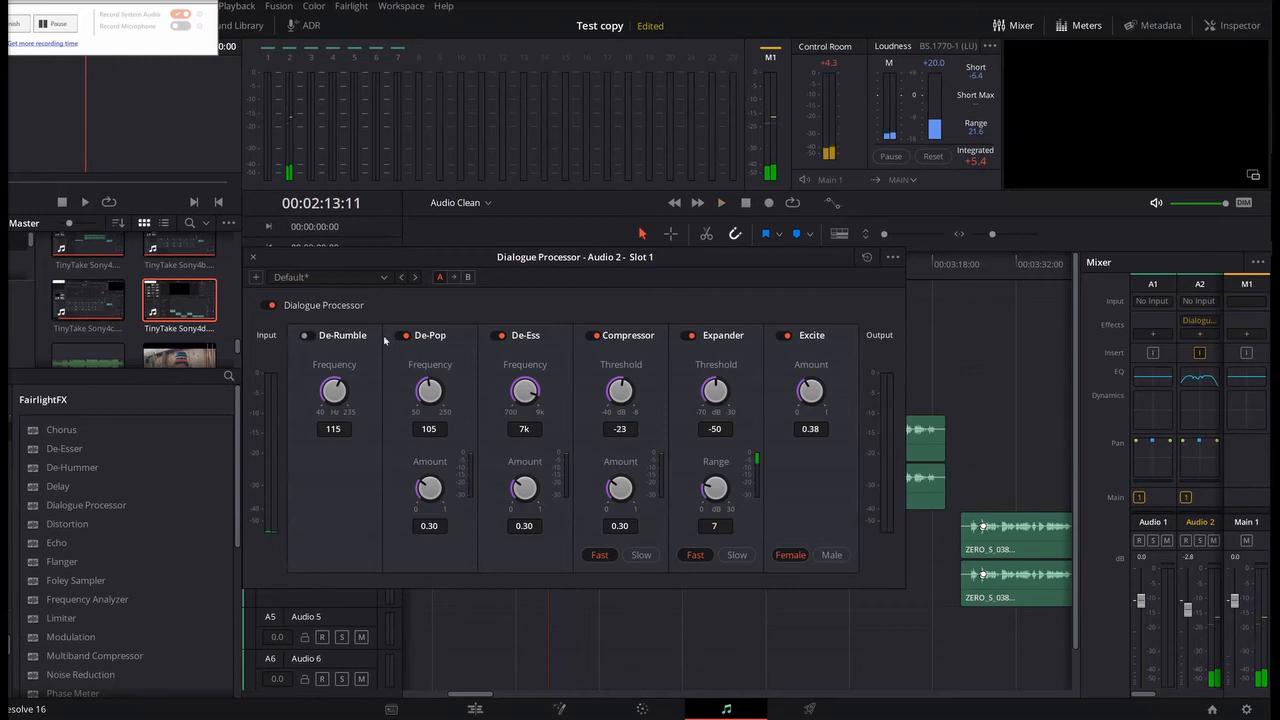
left_click(405, 336)
left_click(500, 336)
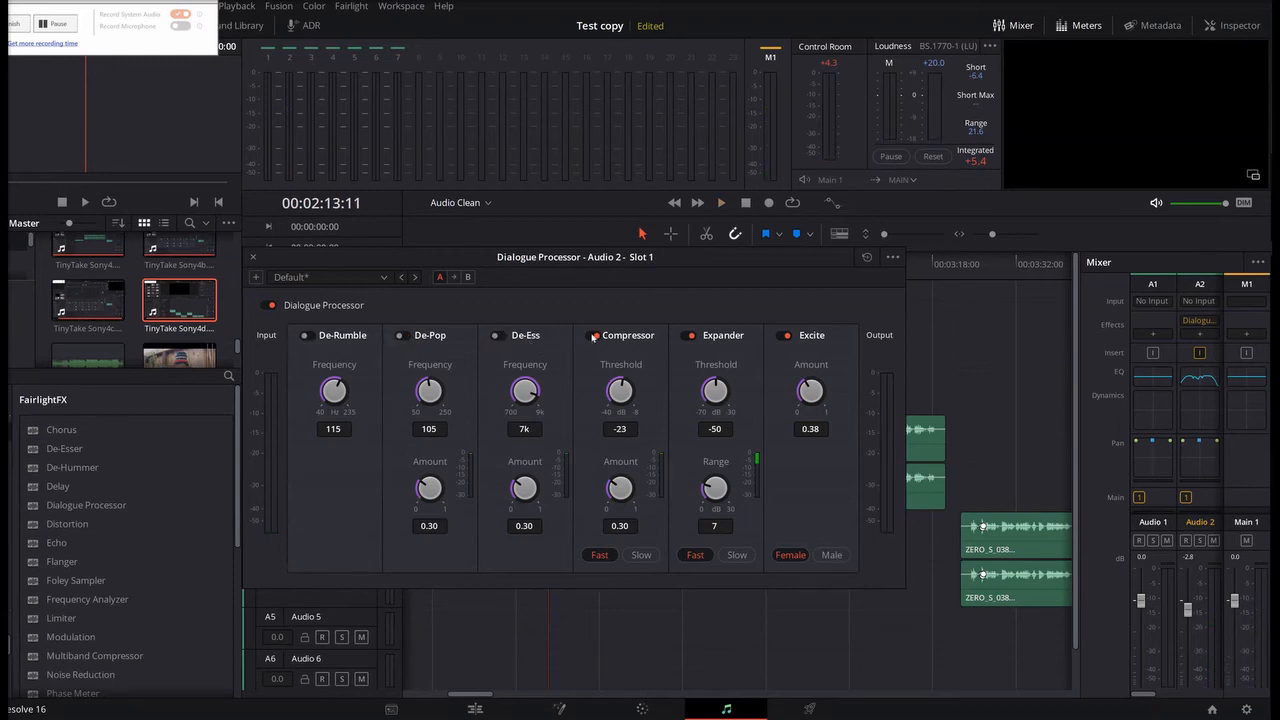
left_click(594, 337)
left_click(689, 336)
left_click(786, 336)
Step: Play the voice with all Dialogue Processor modules off, and turn on only the Excite module
key("space")
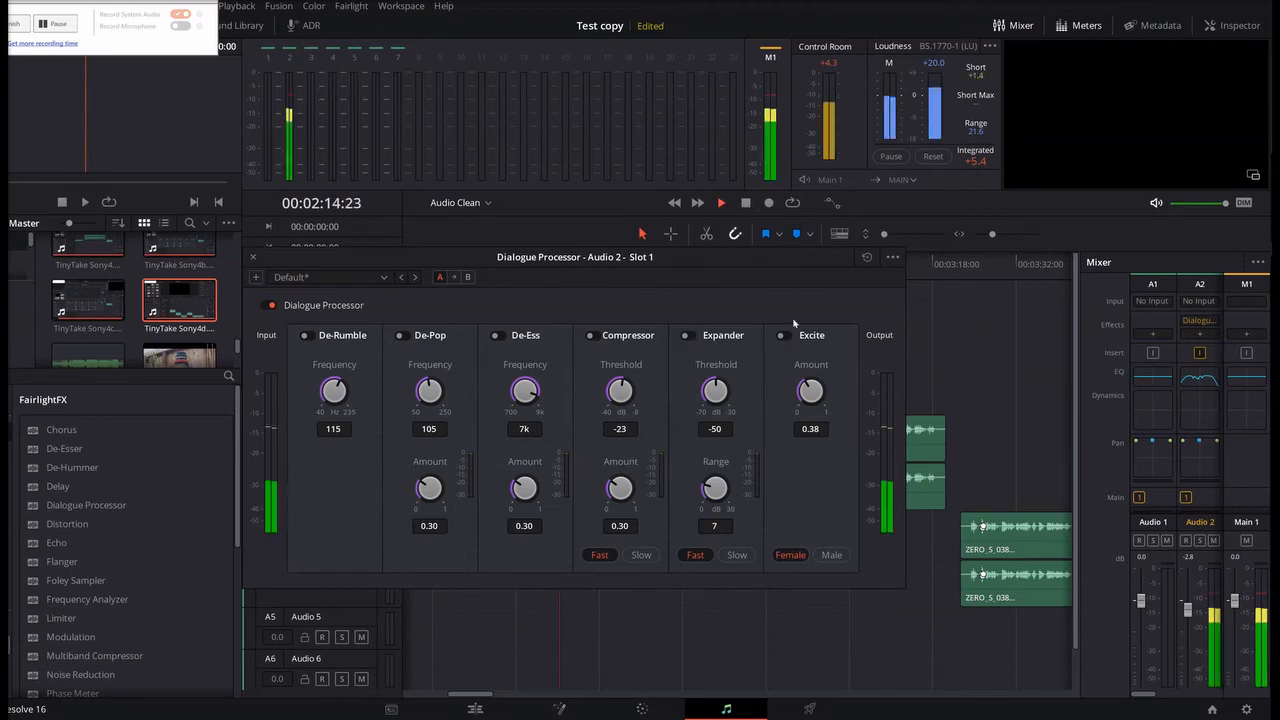
key("space")
left_click(786, 336)
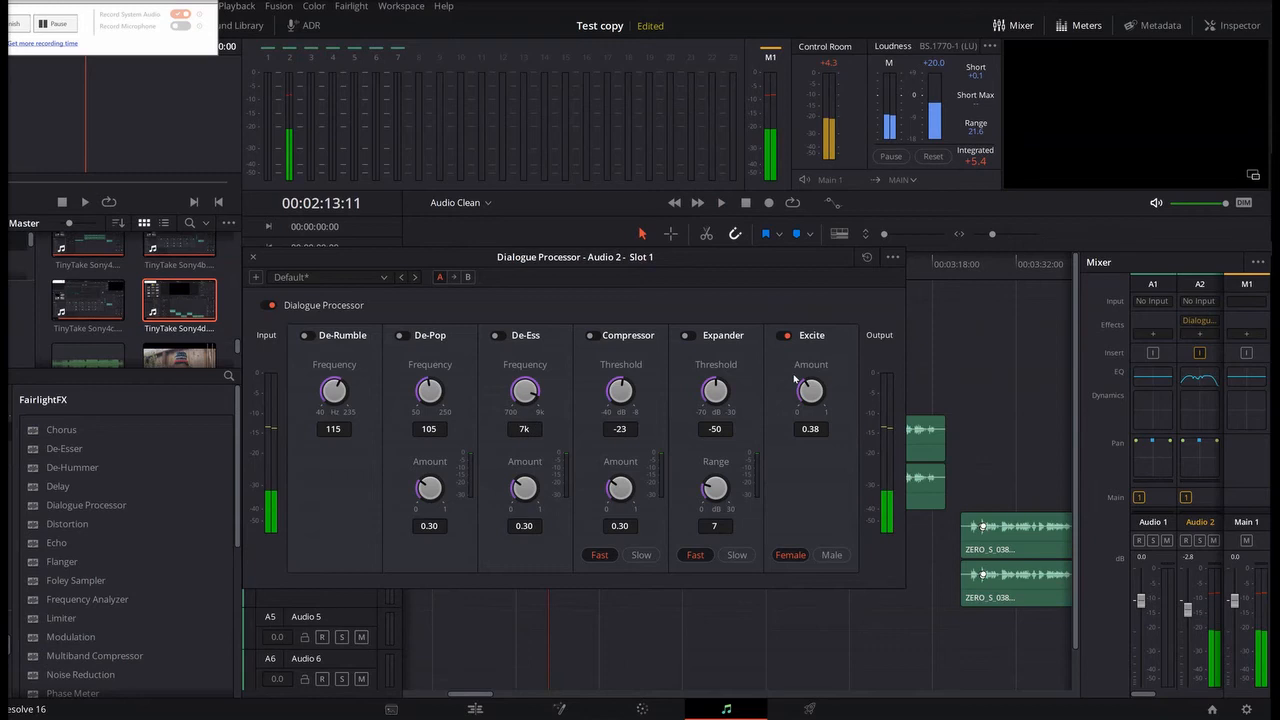
Step: Play the Audio 2 voice while setting the Excite amount to 0.33 and its voice option to Male, and stop playback
key("space")
left_click_drag(812, 382, 799, 391)
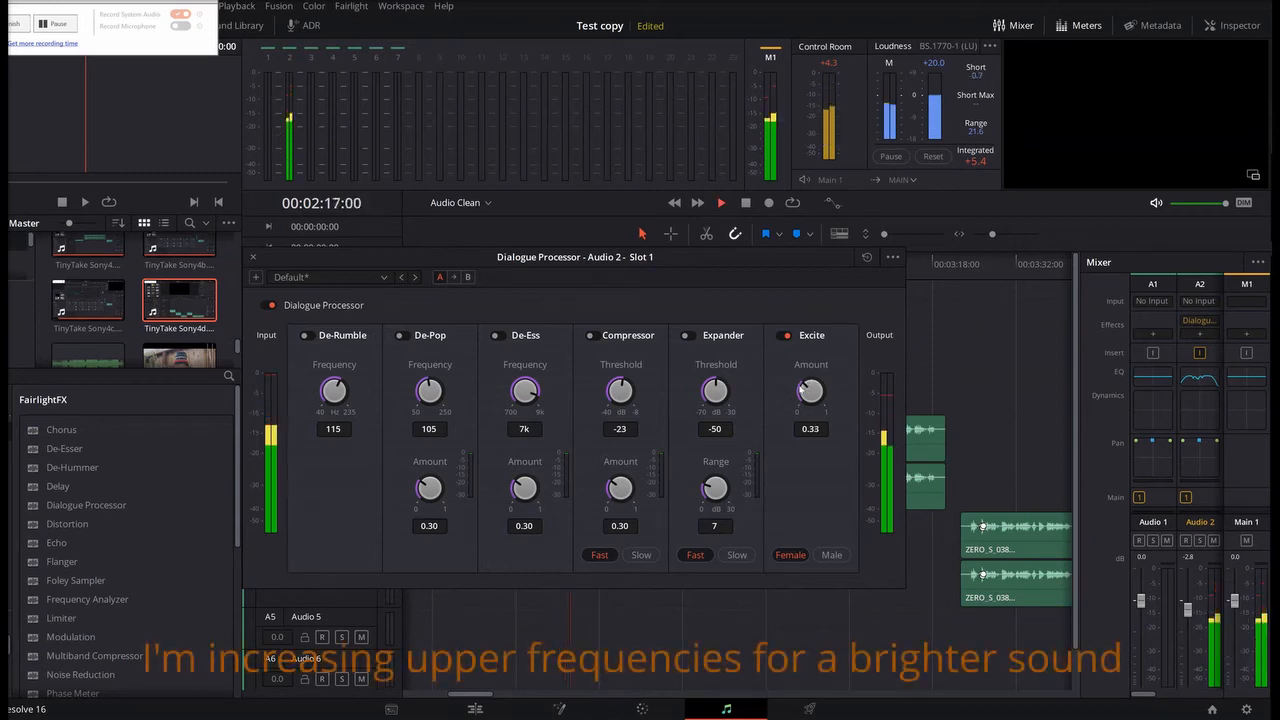
left_click(831, 555)
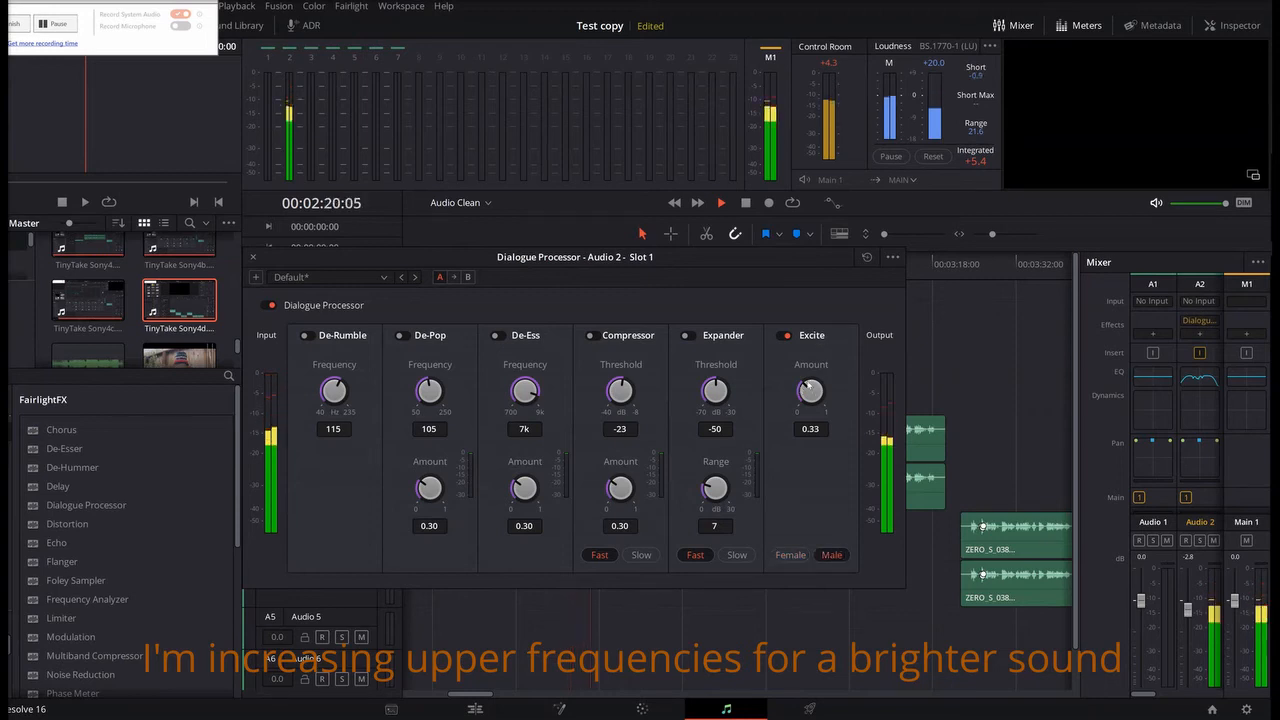
key("space")
Step: Compare the voice with the Excite module turned off and on, leaving it on
left_click(787, 337)
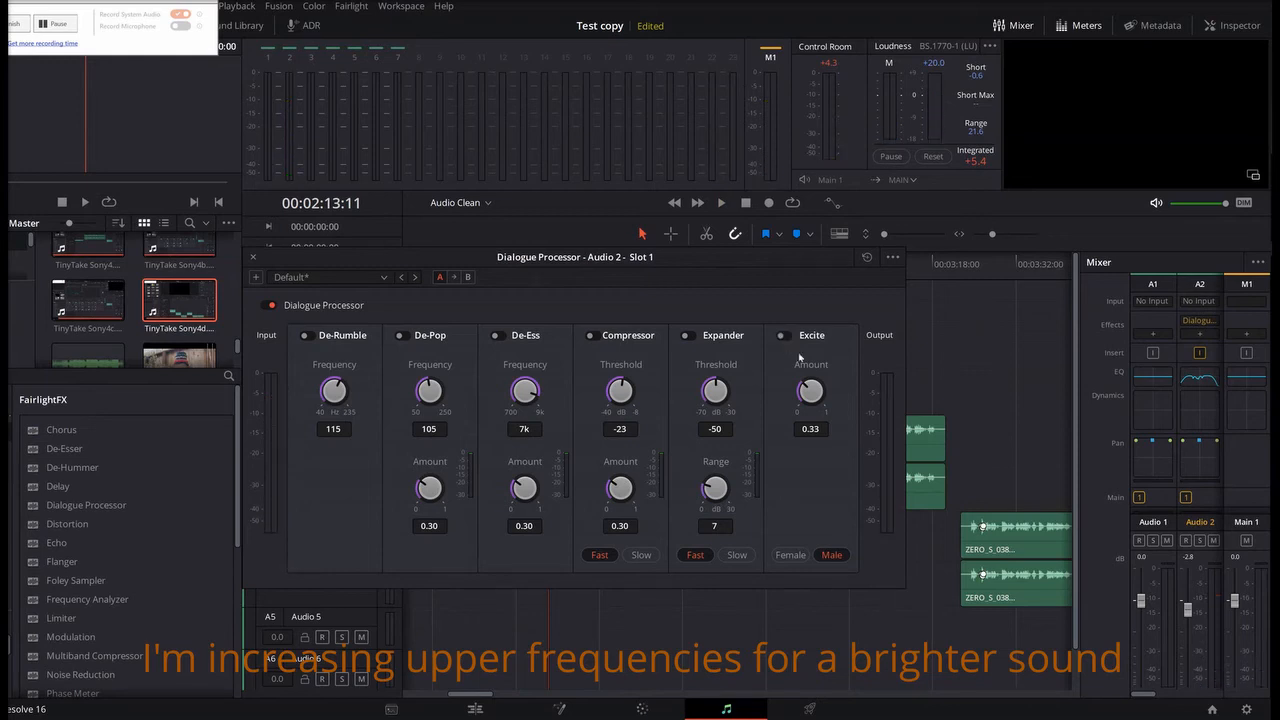
key("space")
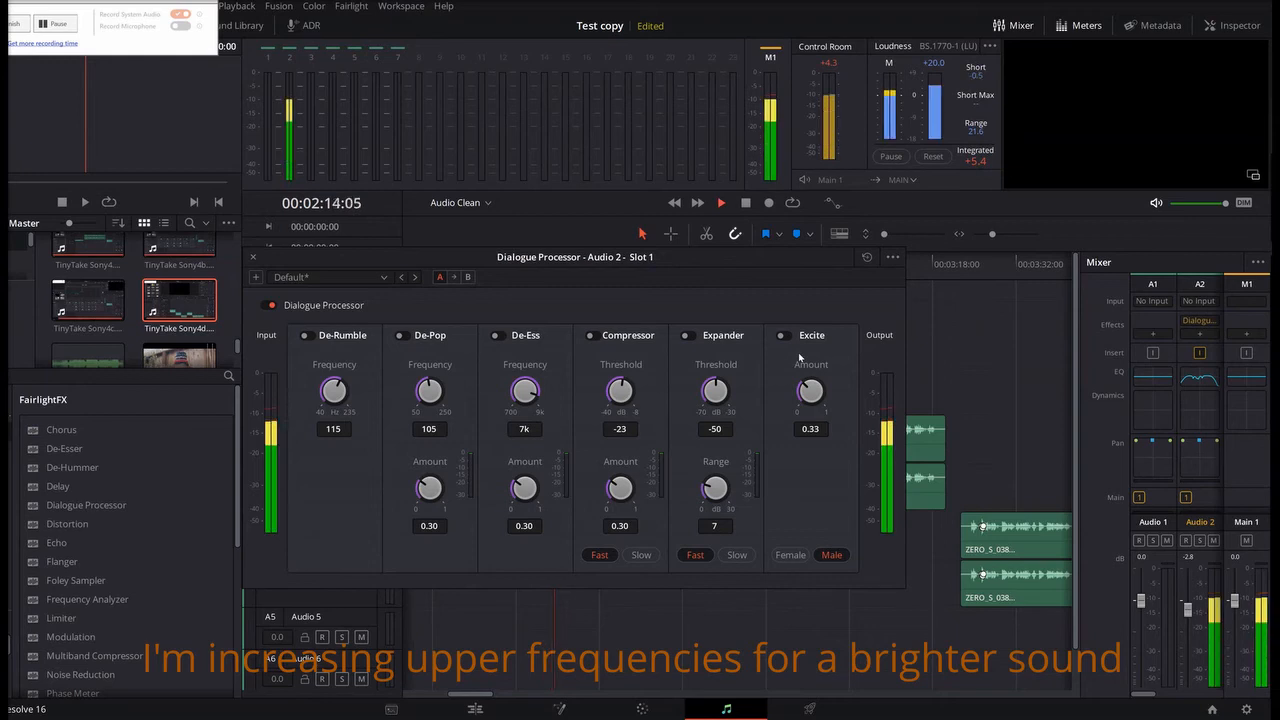
key("space")
left_click(784, 336)
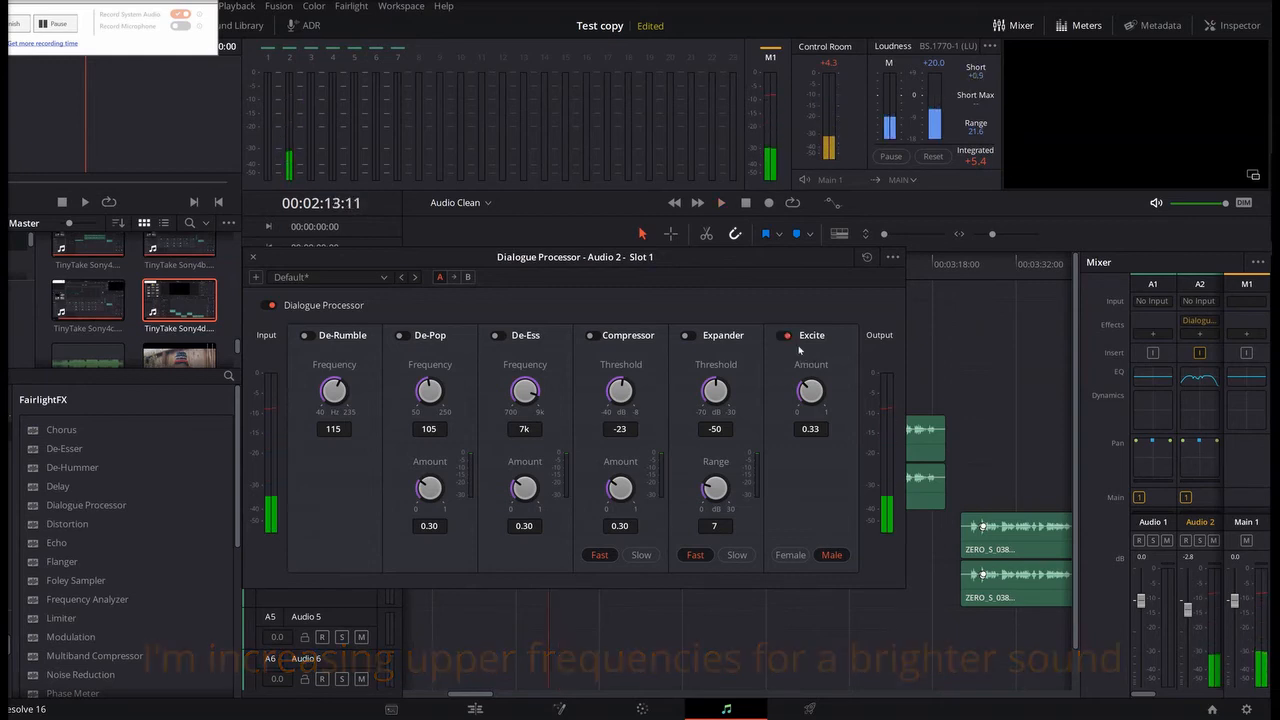
key("space")
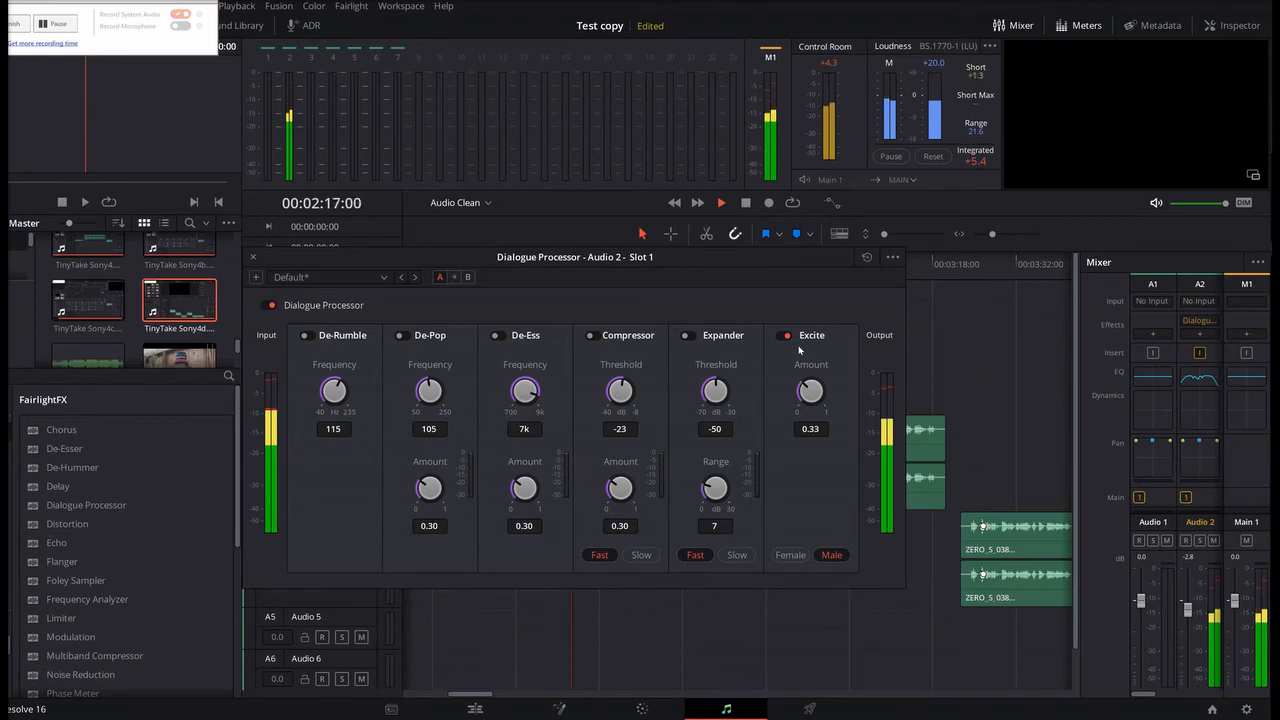
Step: Turn on the Expander module and play the voice through it from the clip start
left_click(686, 335)
key("space")
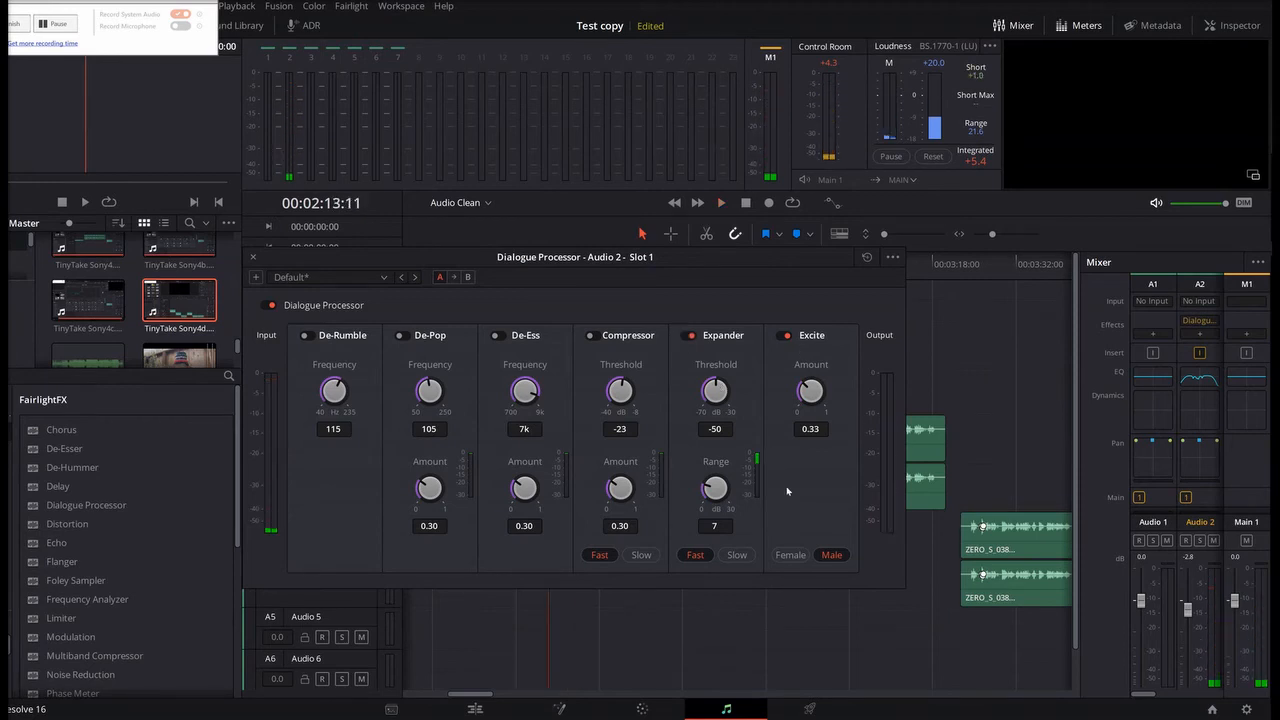
key("space")
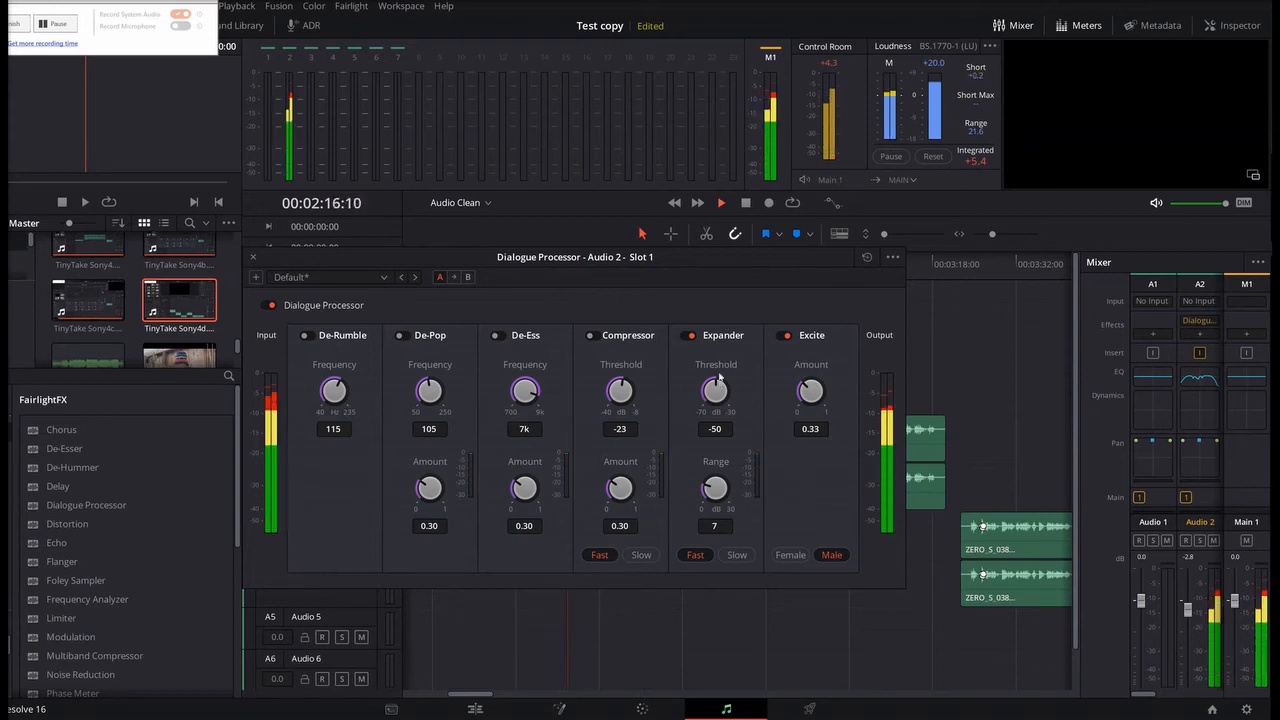
key("space")
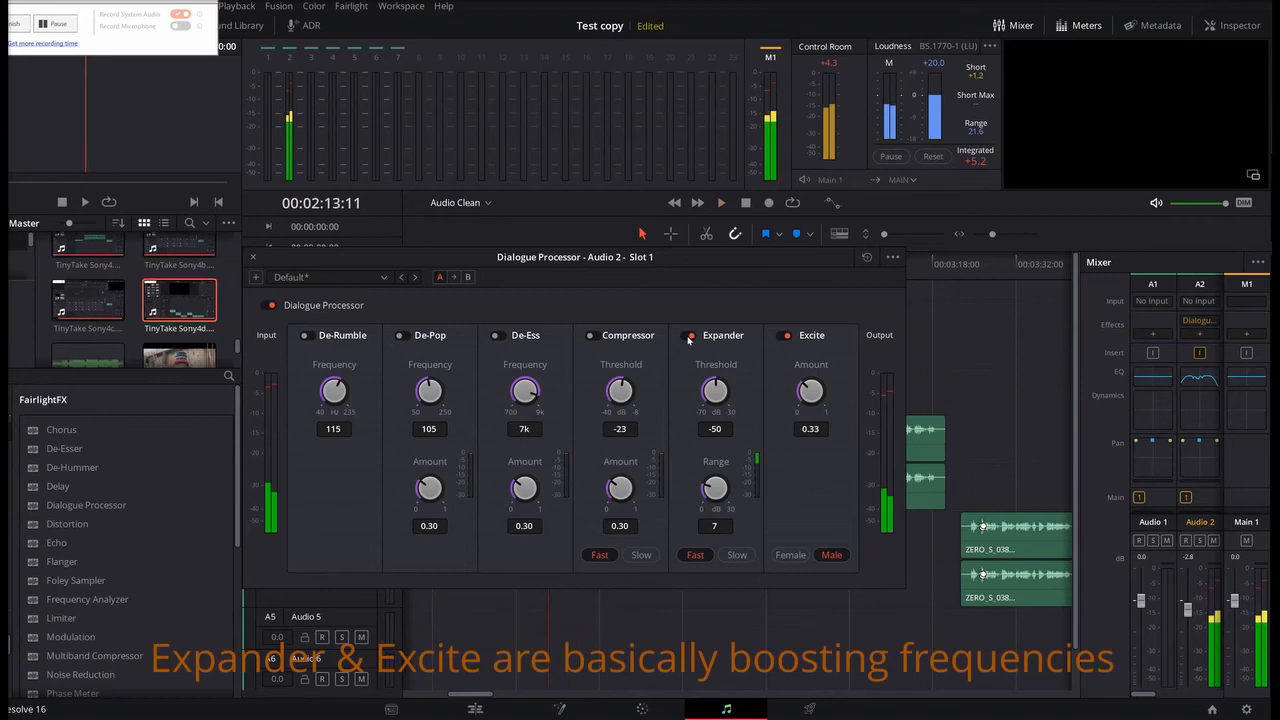
Step: Compare the voice with the Expander module turned off and on, leaving it on and stopping playback
left_click(689, 336)
key("space")
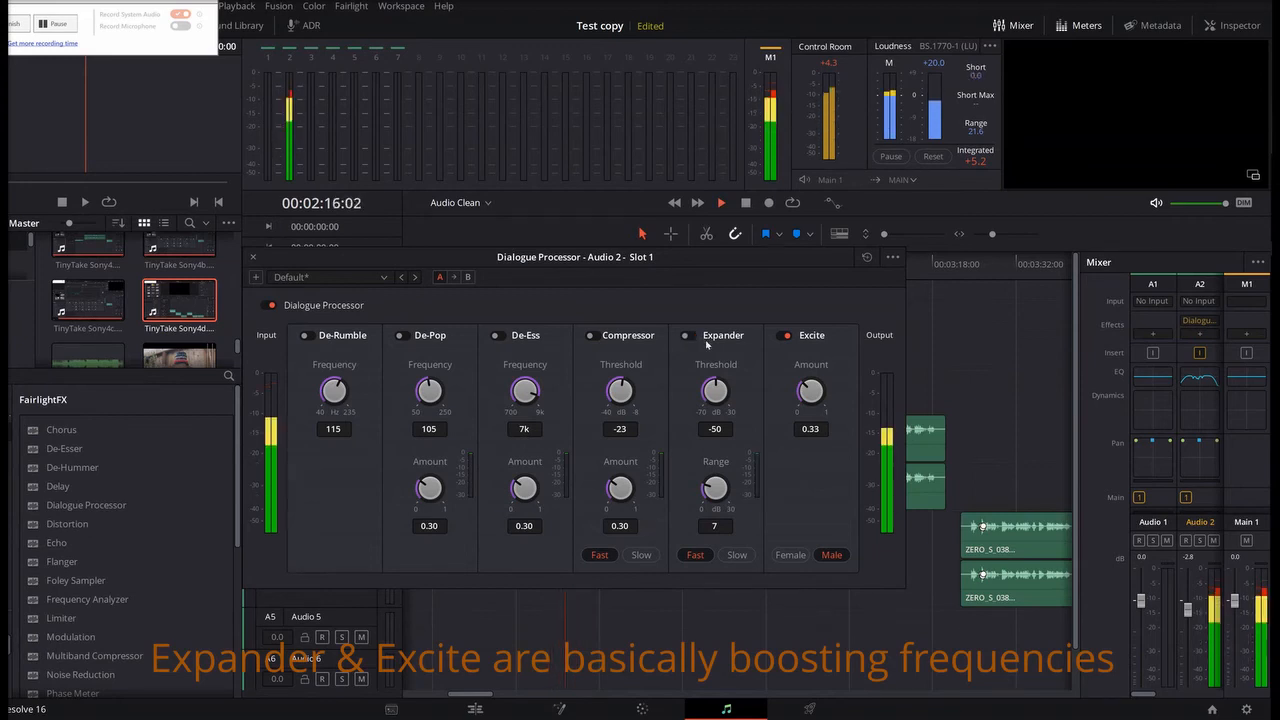
key("space")
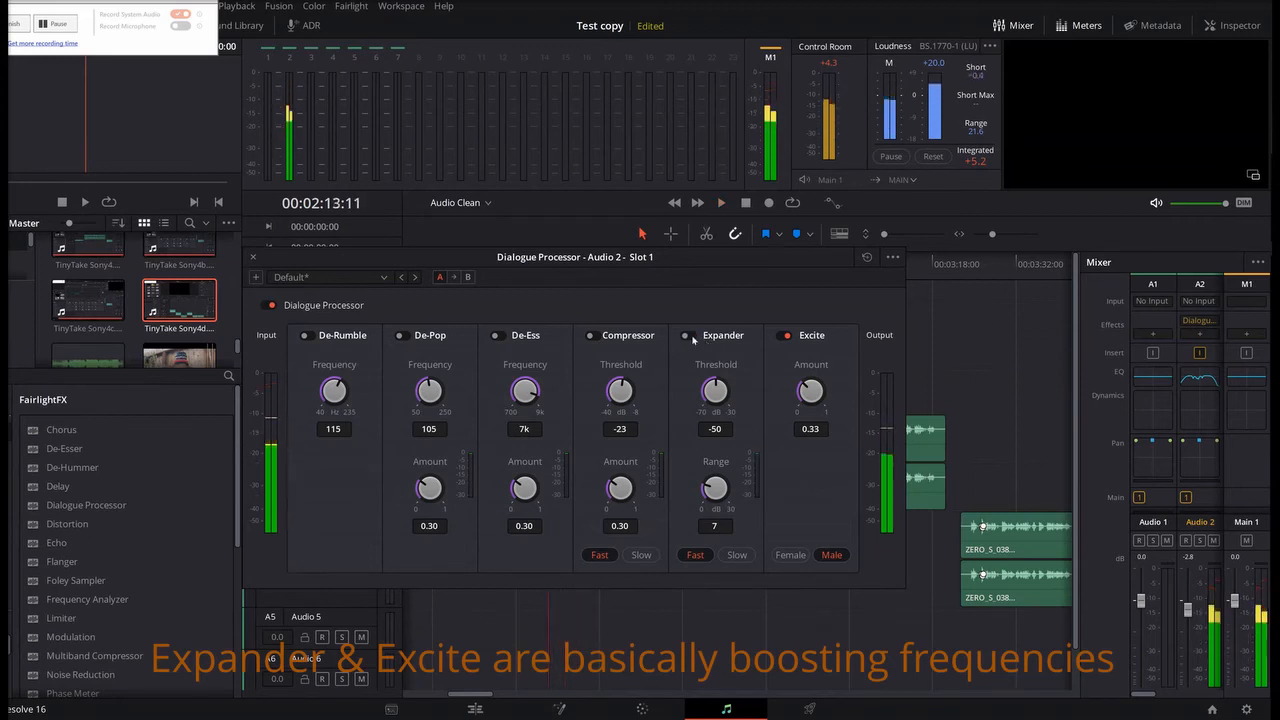
left_click(689, 336)
key("space")
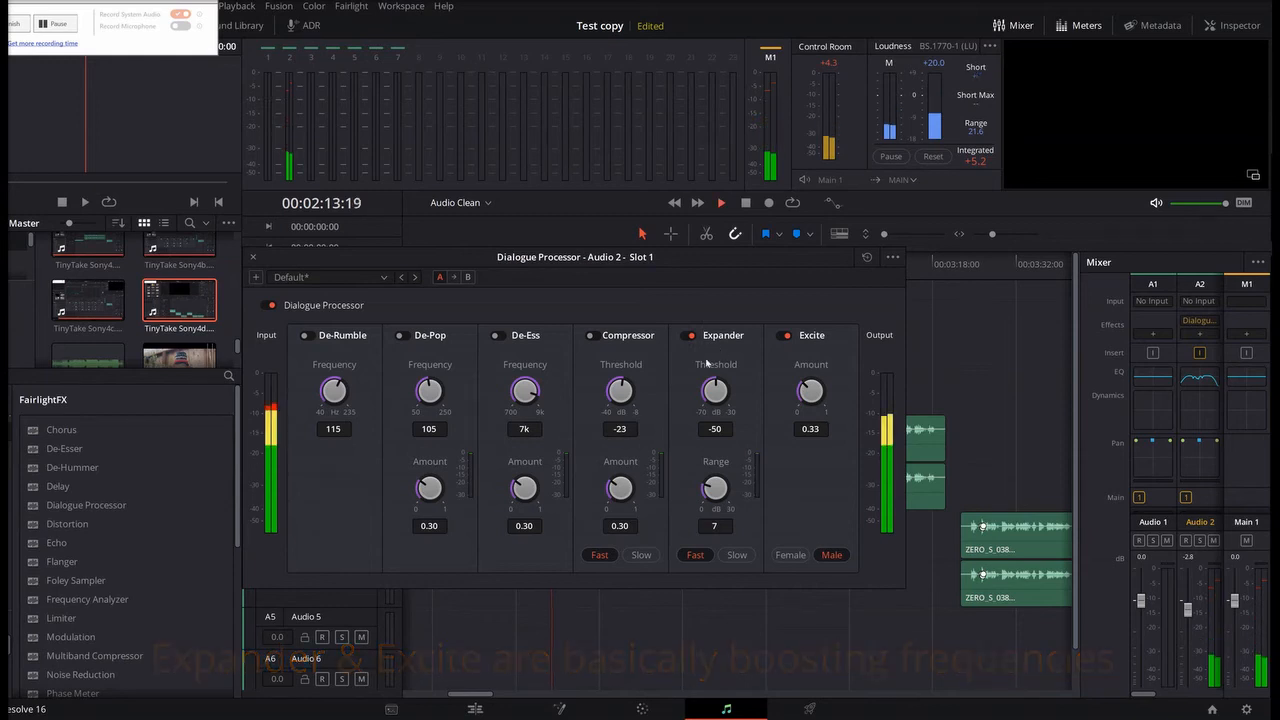
key("space")
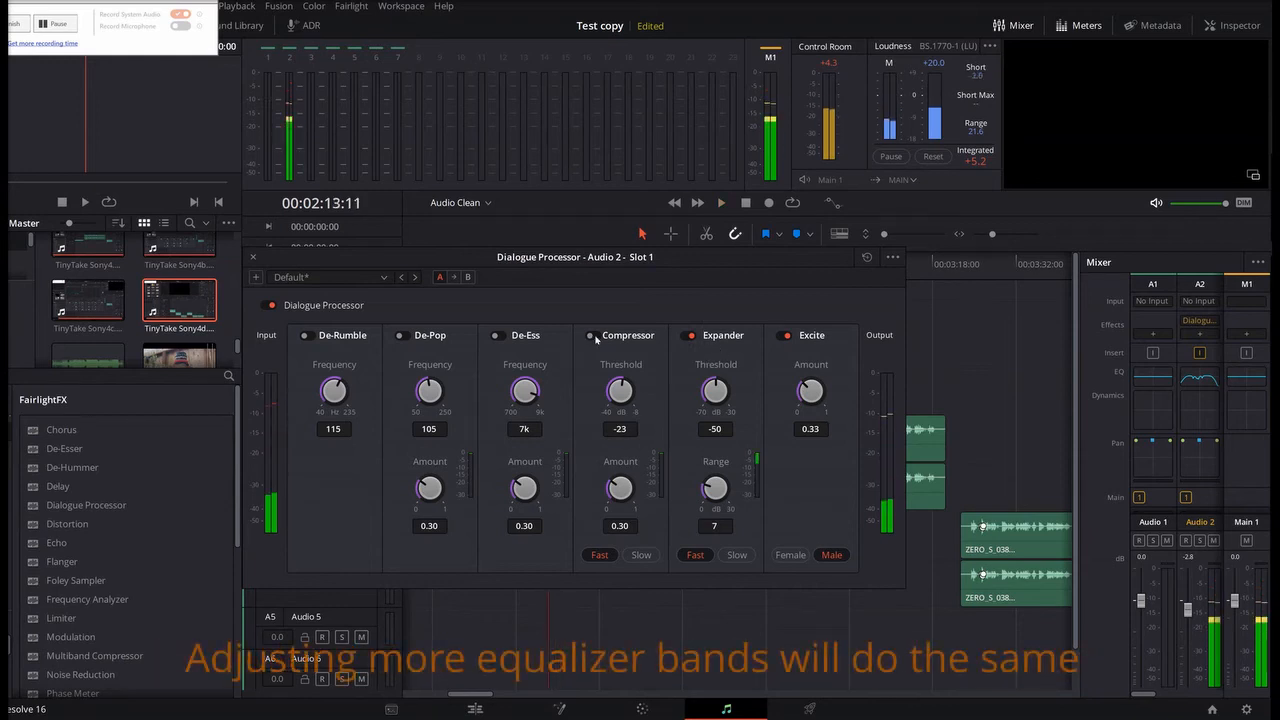
Step: Turn on the Compressor module and set its threshold to -22.1 dB while the voice plays
left_click(596, 336)
key("space")
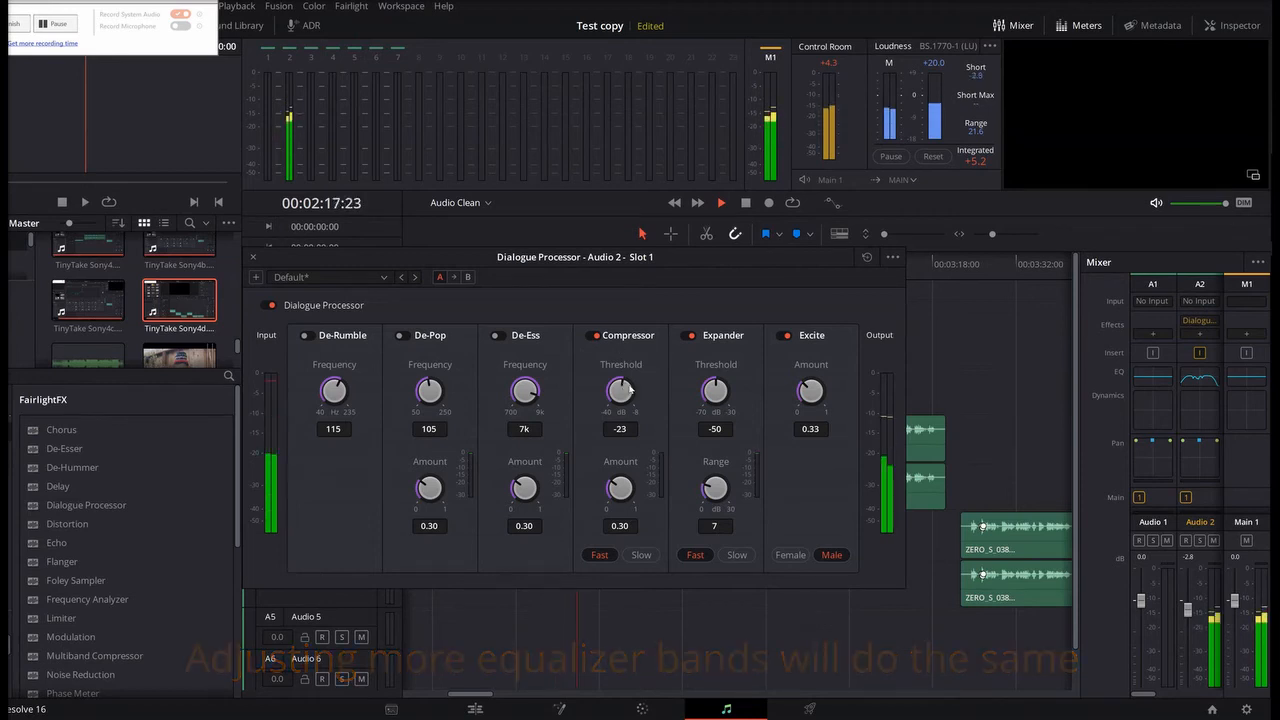
left_click_drag(626, 388, 632, 392)
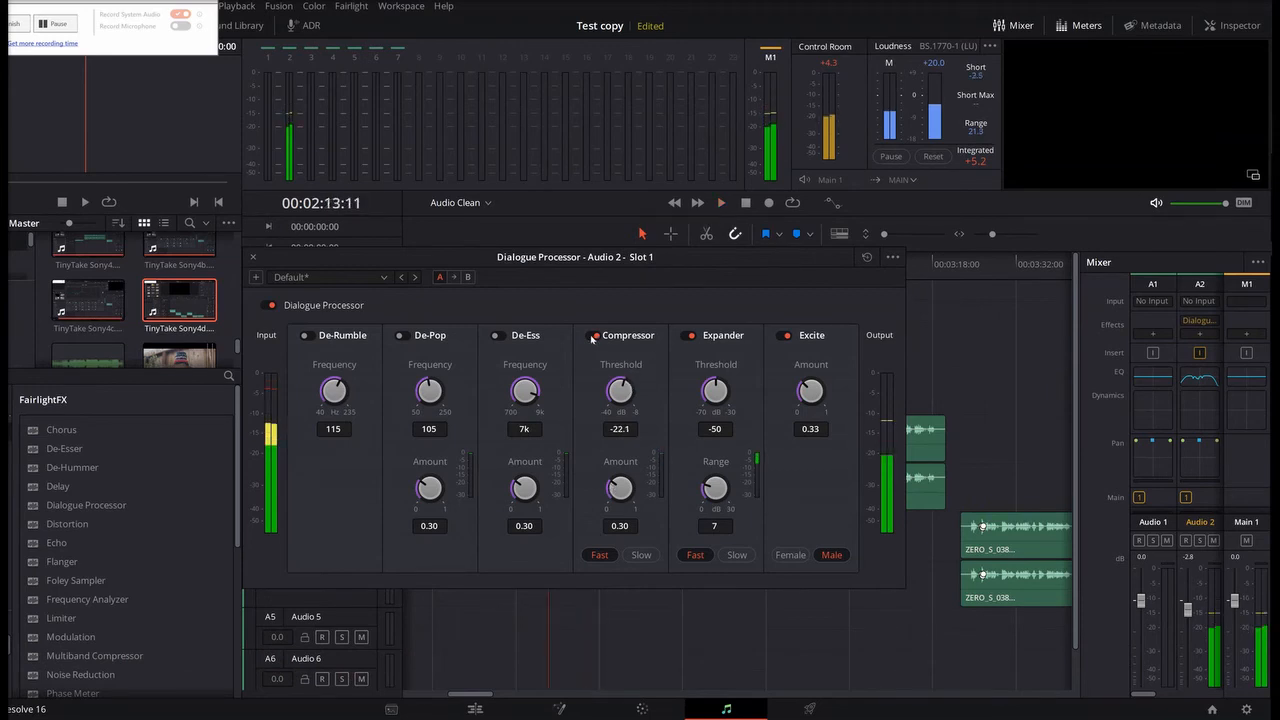
Step: Compare the voice with the Compressor module off and on, and leave it turned off
left_click(591, 338)
key("space")
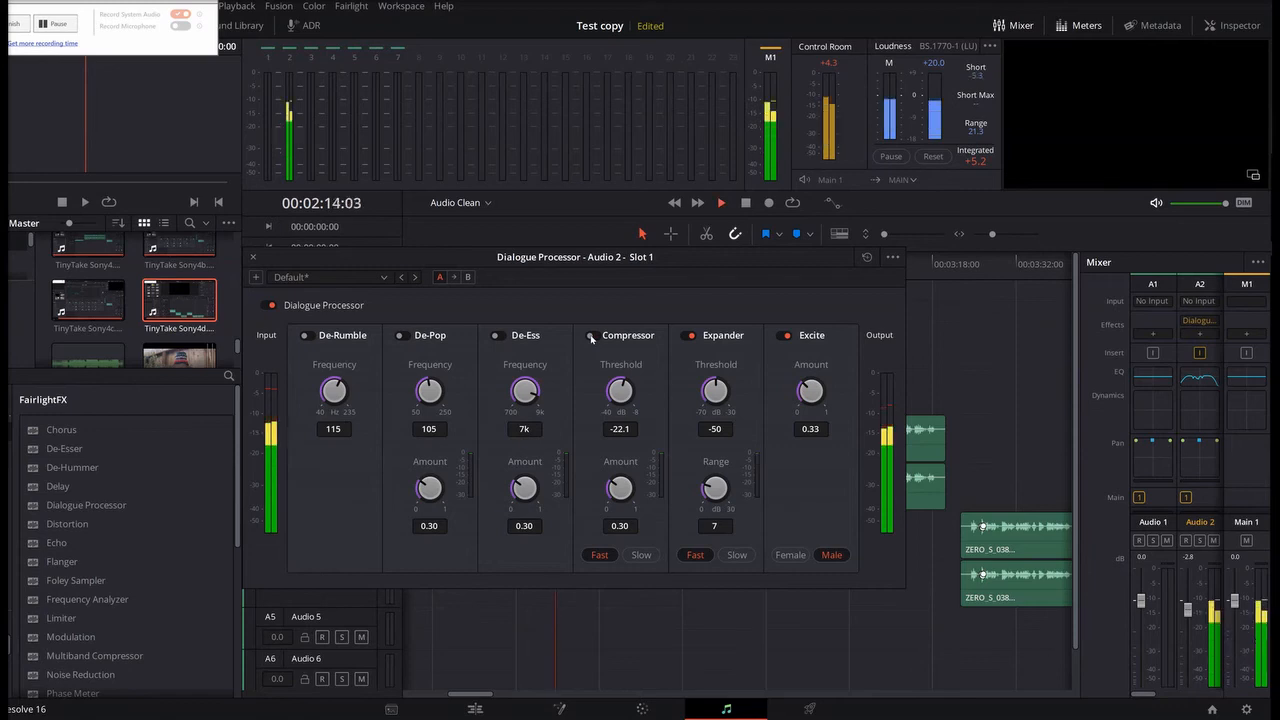
left_click(593, 337)
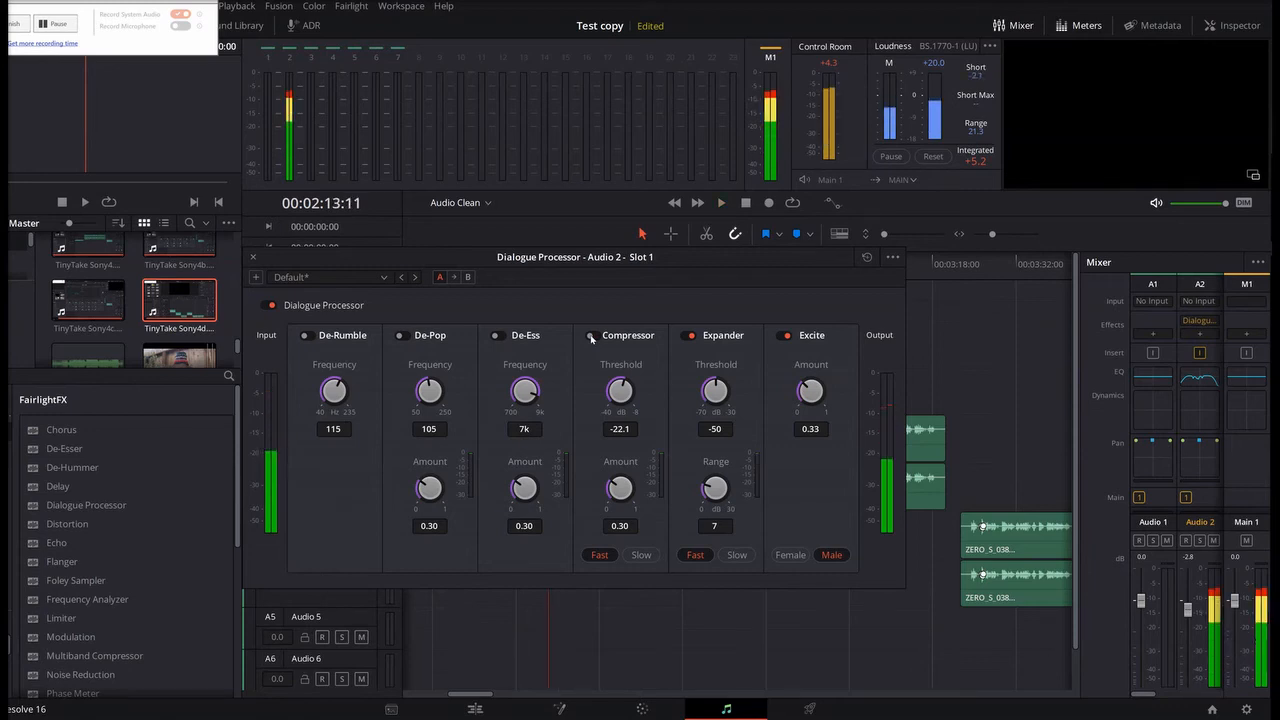
key("space")
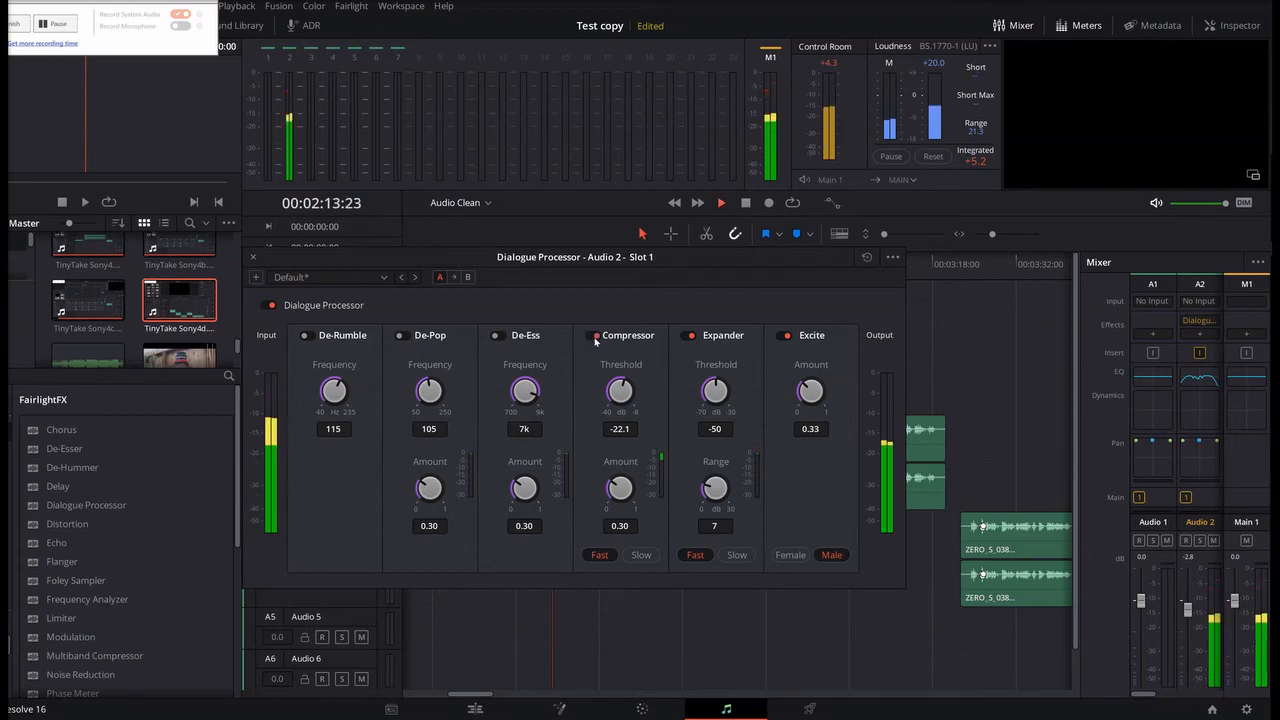
left_click(593, 336)
Step: Try the De-Ess module on the voice during playback and turn it off again
left_click(501, 335)
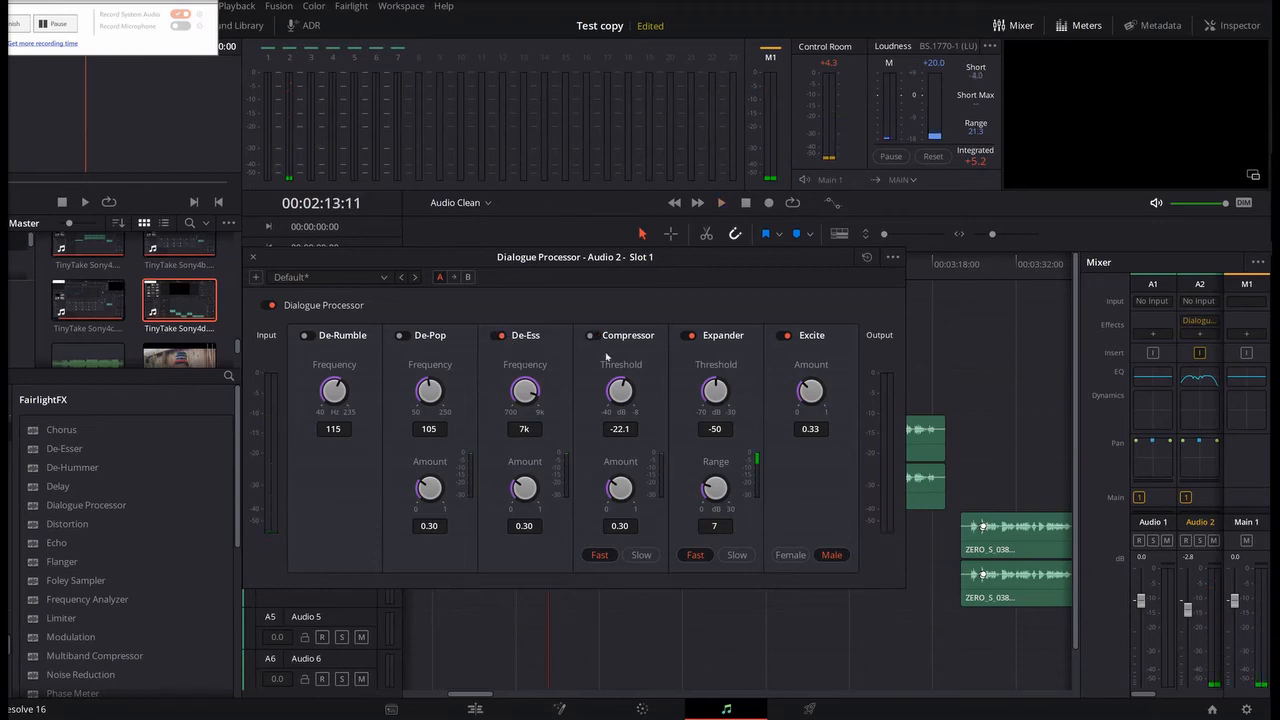
key("space")
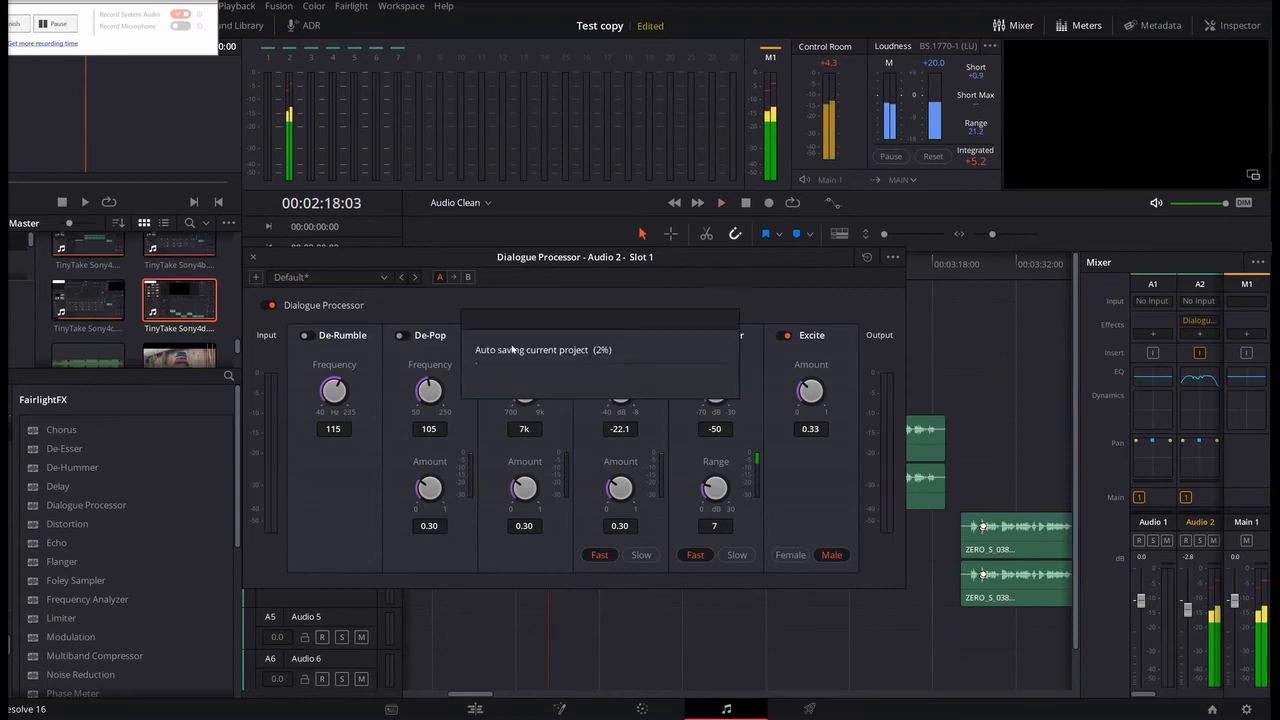
key("space")
left_click(498, 337)
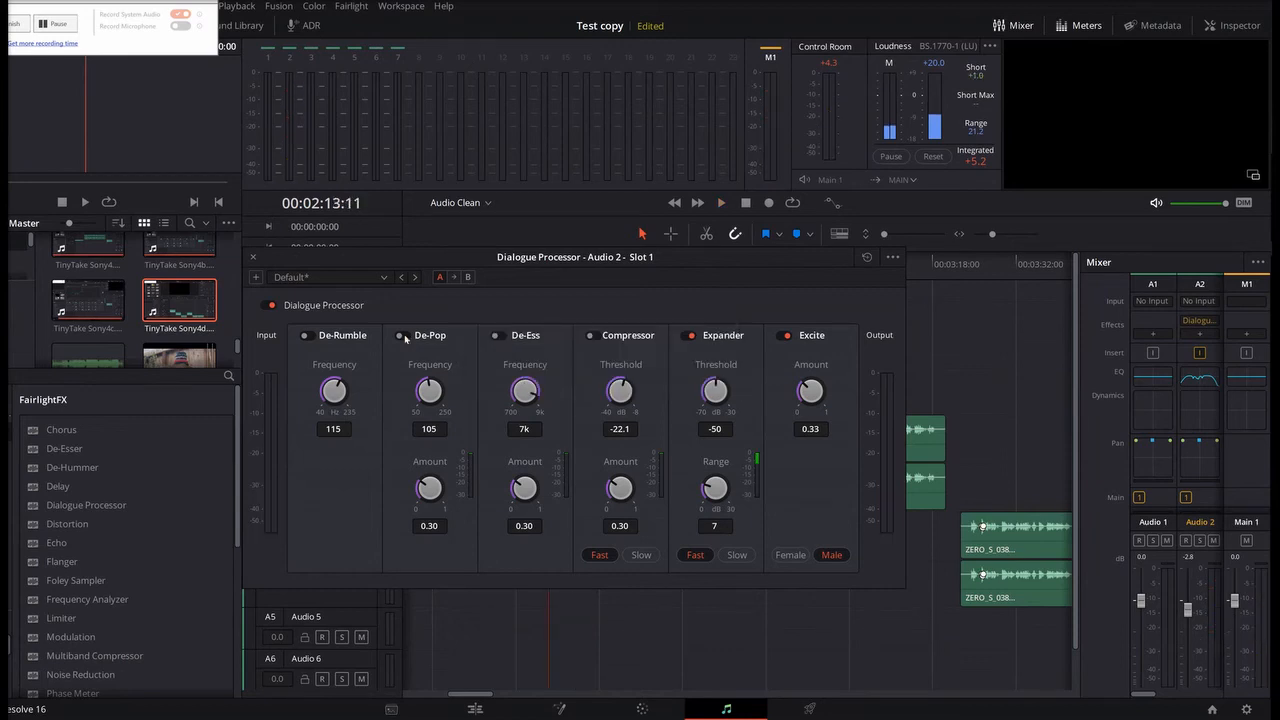
Step: Try the De-Pop module on the voice during playback and turn it off again
left_click(402, 337)
key("space")
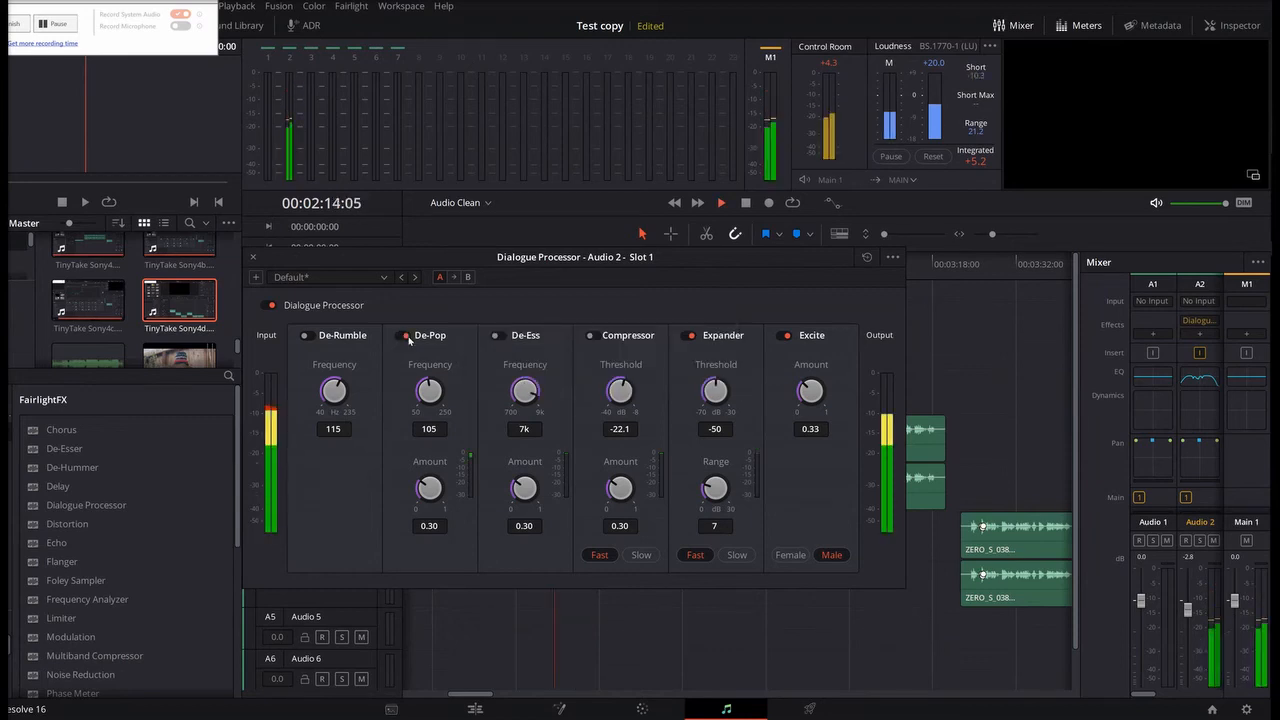
left_click(404, 337)
key("space")
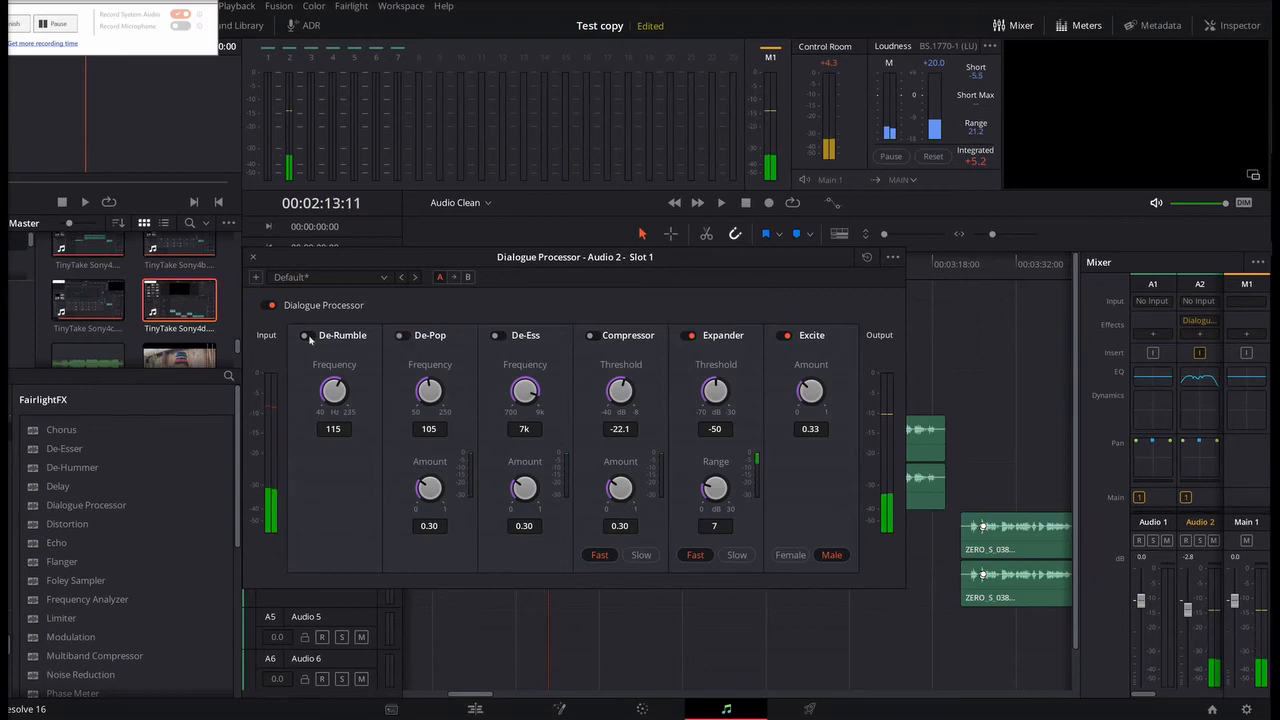
Step: Turn on the De-Rumble module and set its frequency to 79 Hz while listening to the voice
left_click(308, 337)
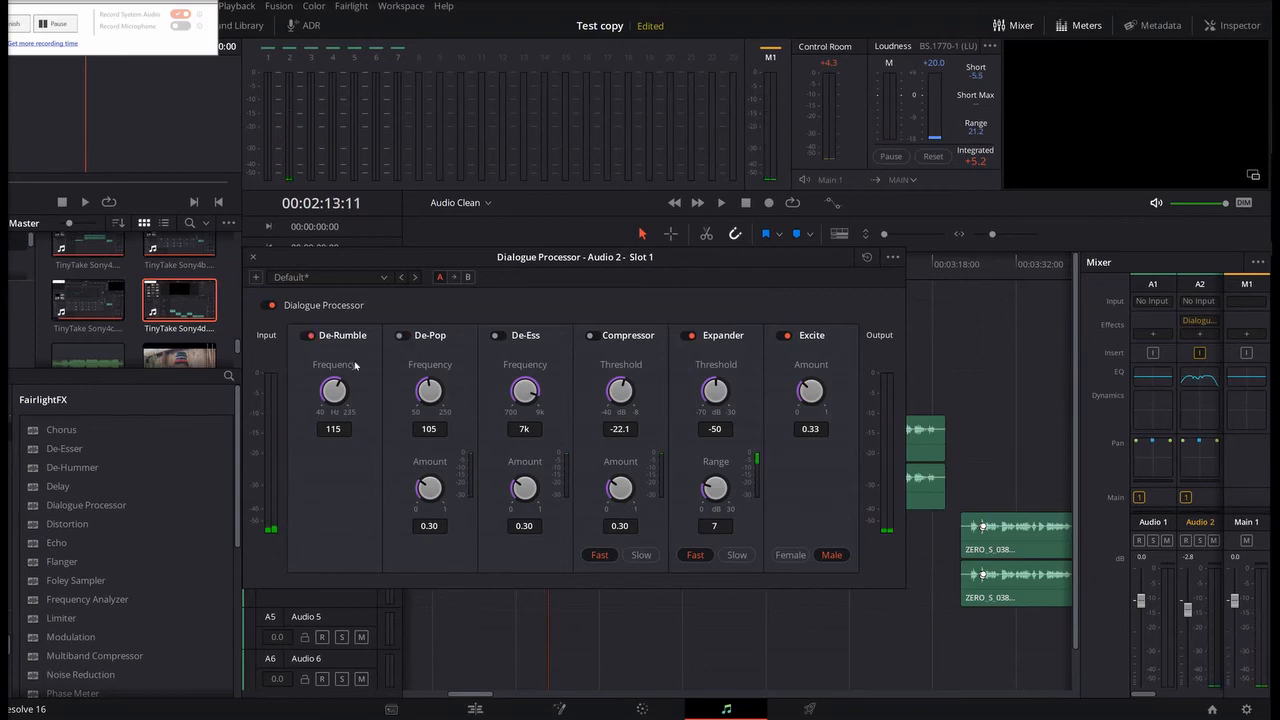
key("space")
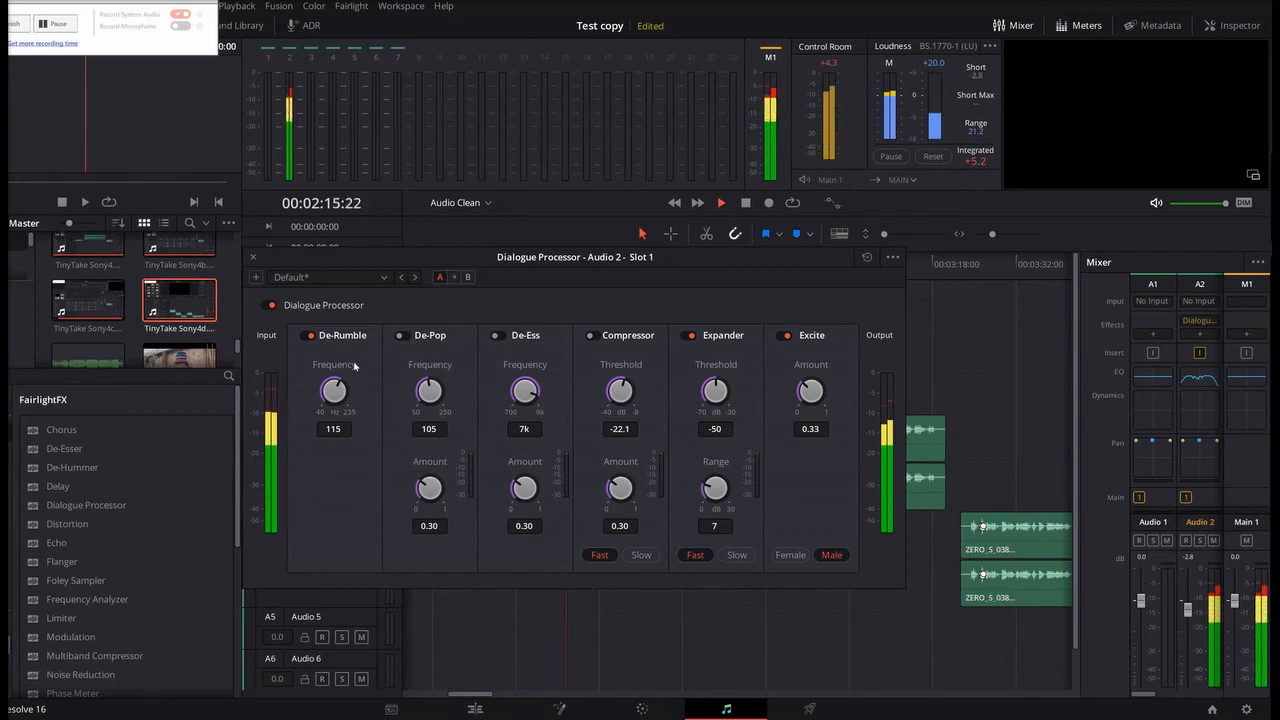
key("space")
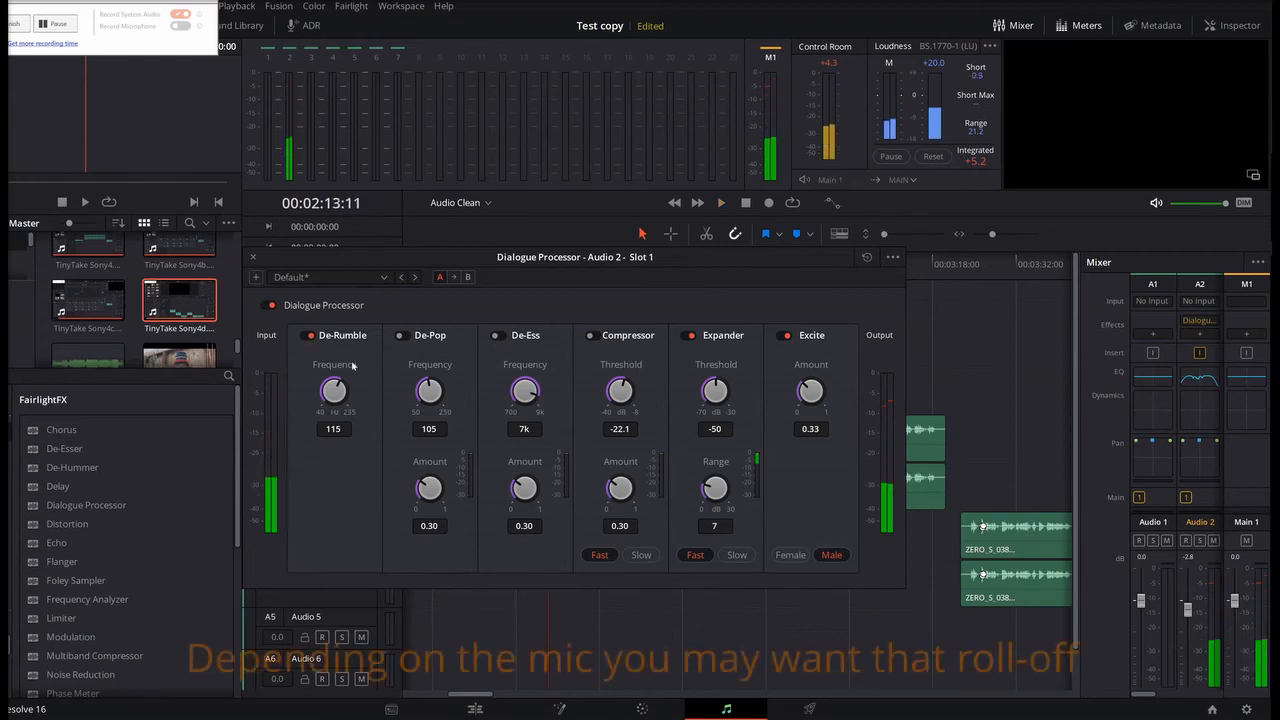
key("space")
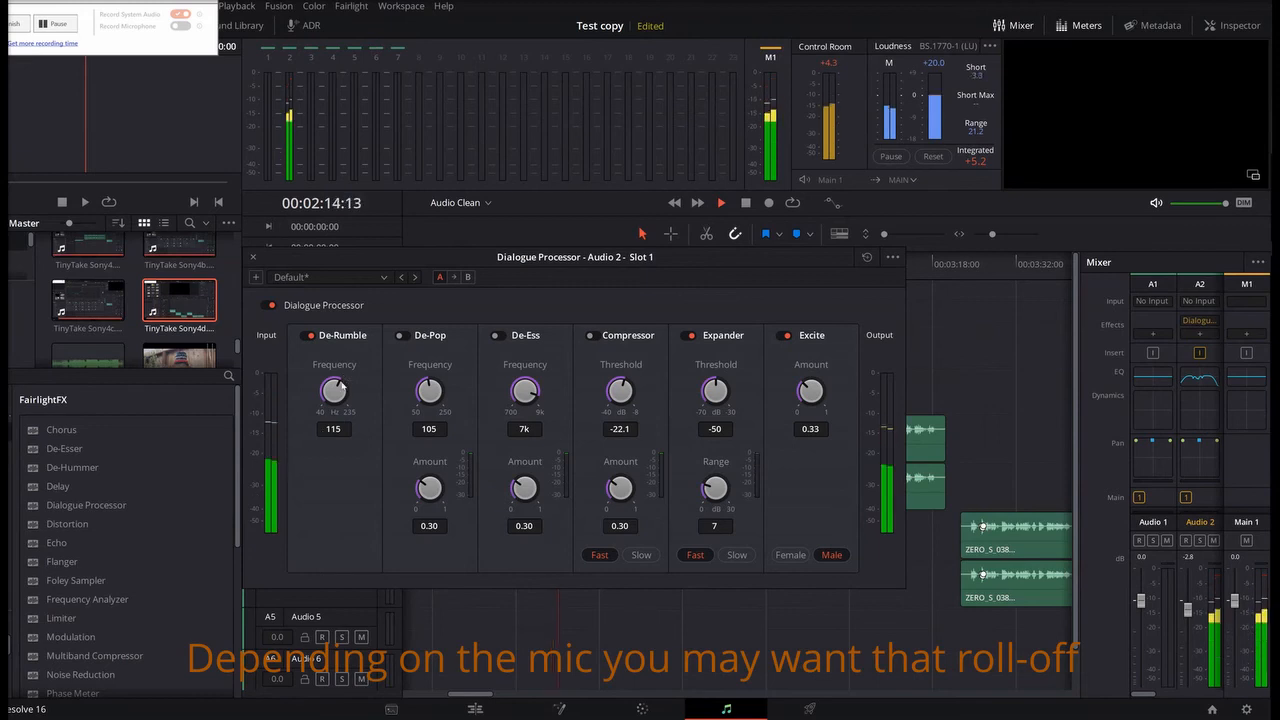
left_click_drag(329, 383, 289, 404)
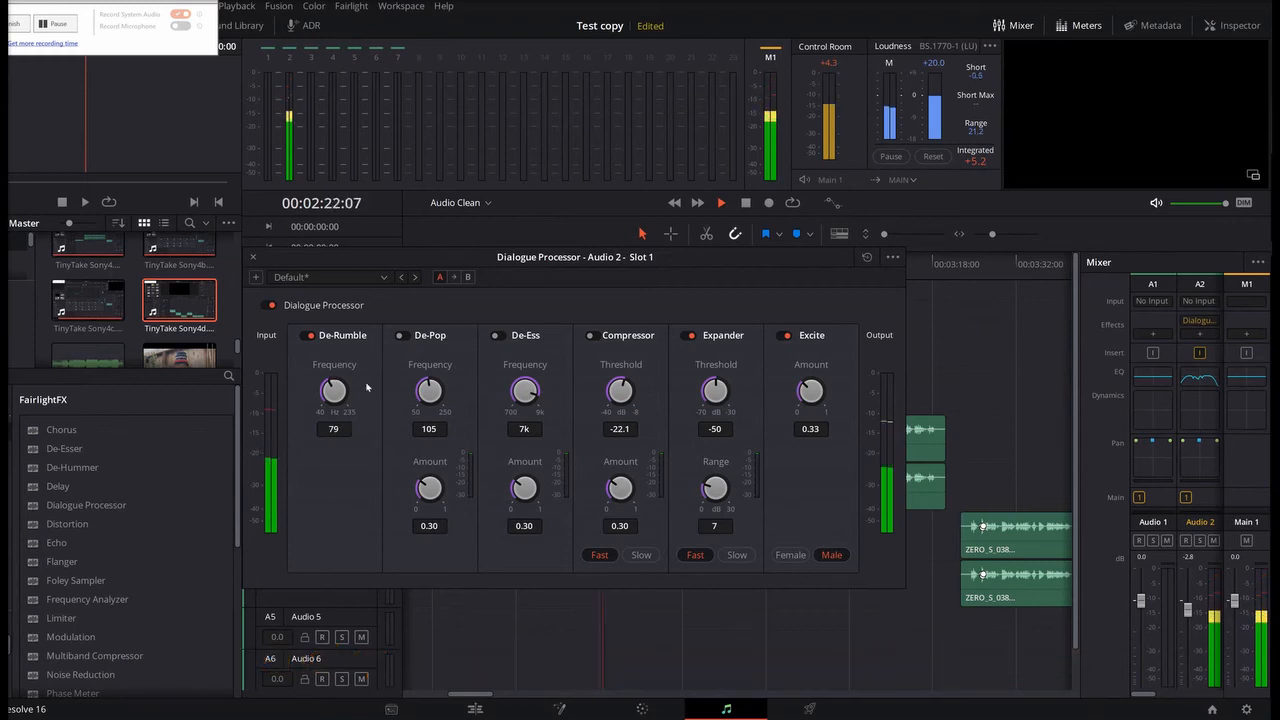
key("space")
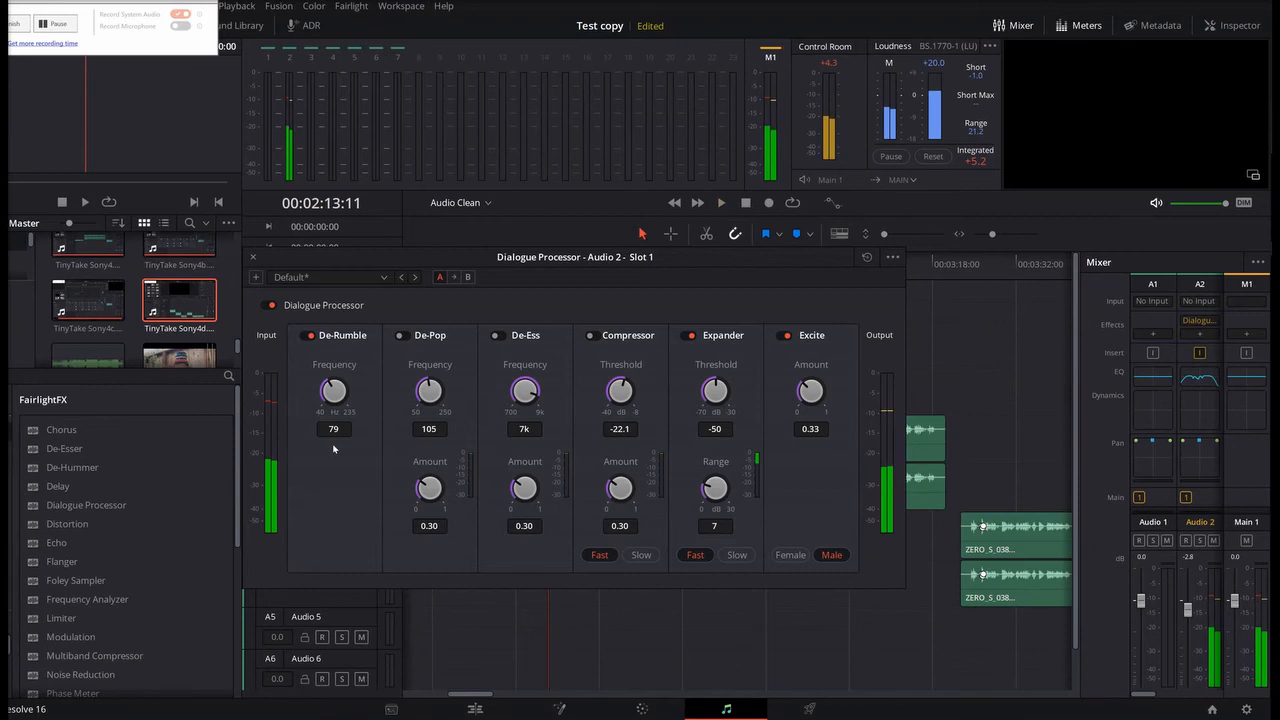
Step: Compare the voice with the De-Rumble module turned off and on, leaving it on
left_click(308, 337)
key("space")
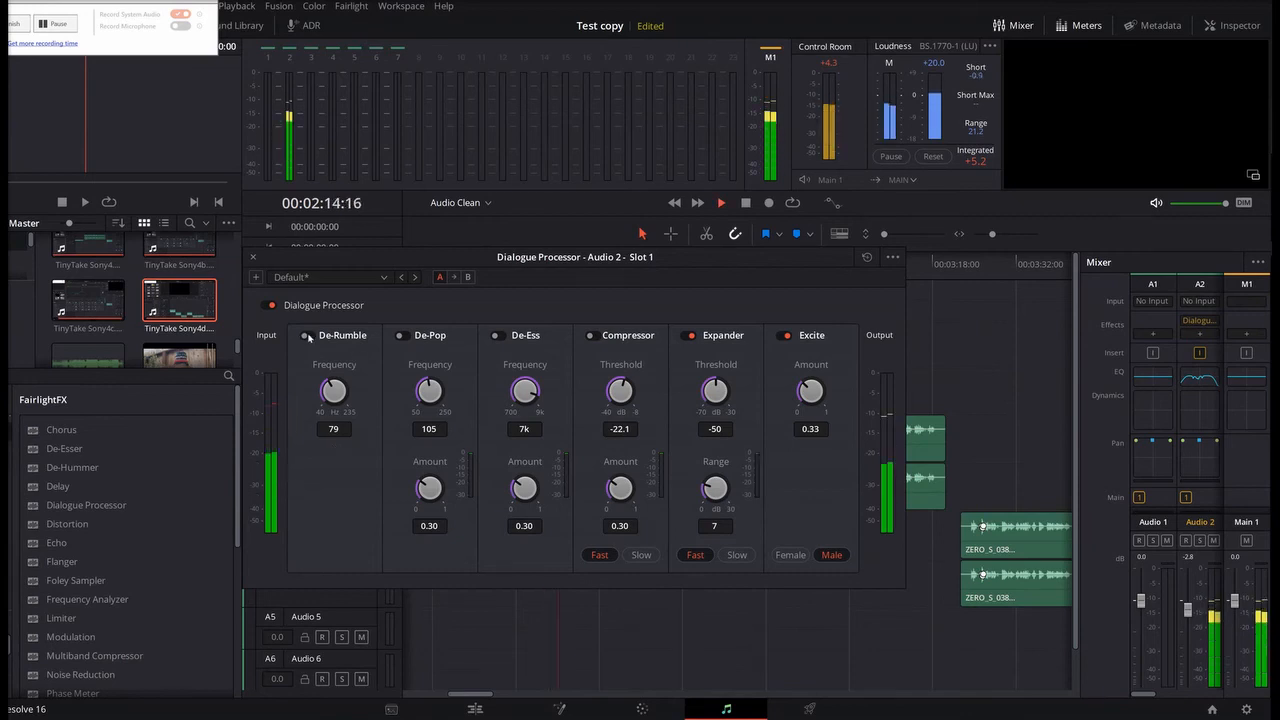
key("space")
left_click(309, 338)
key("space")
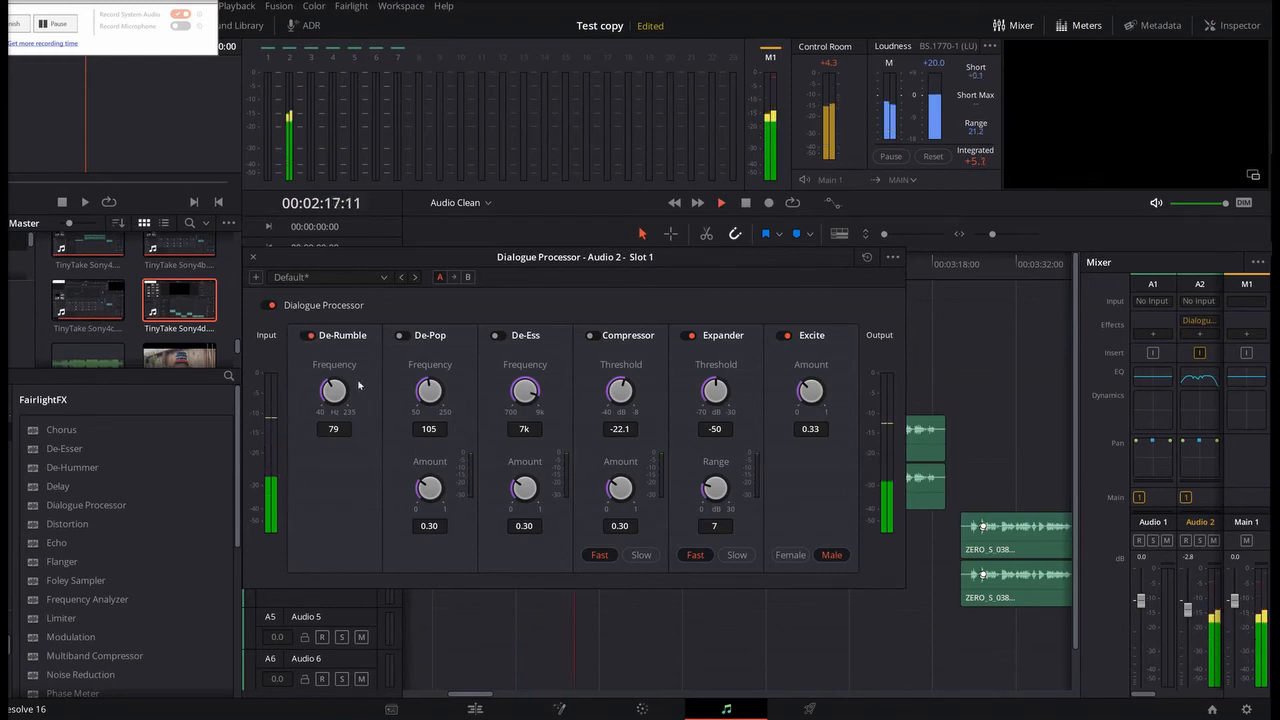
Step: Set the De-Rumble frequency to 76 Hz, stop playback and close the Dialogue Processor
left_click_drag(331, 388, 330, 391)
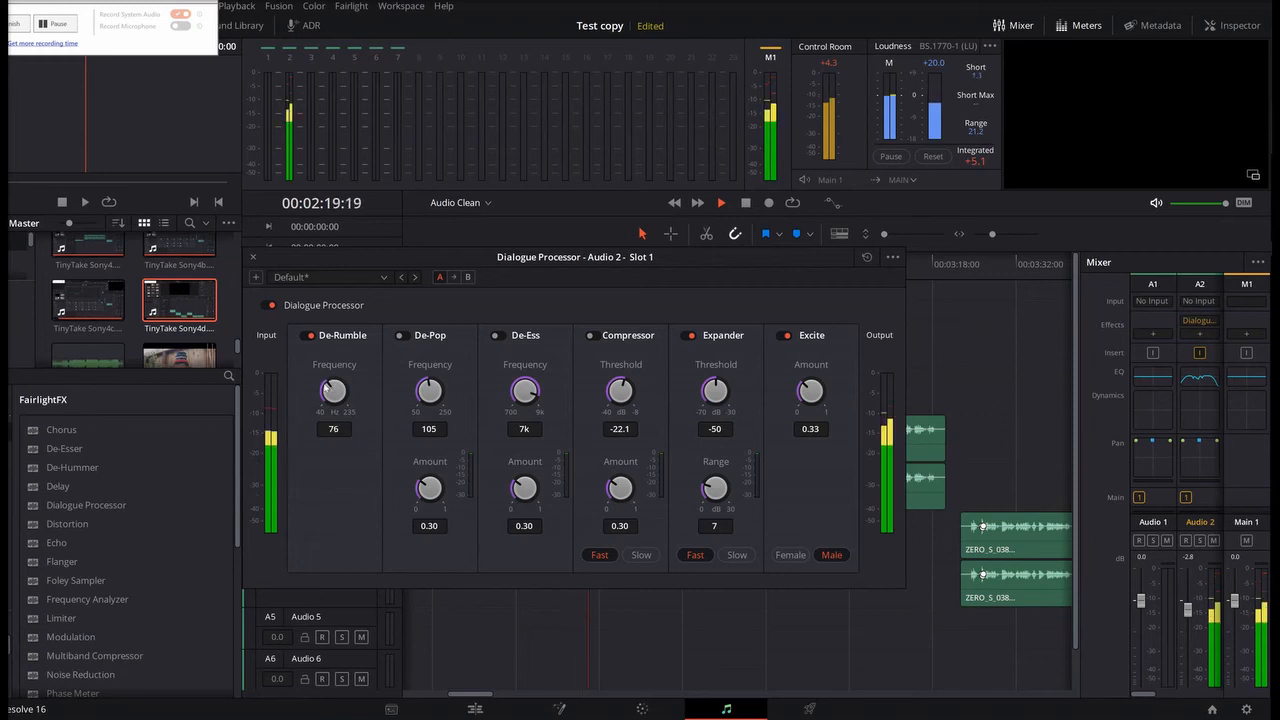
key("space")
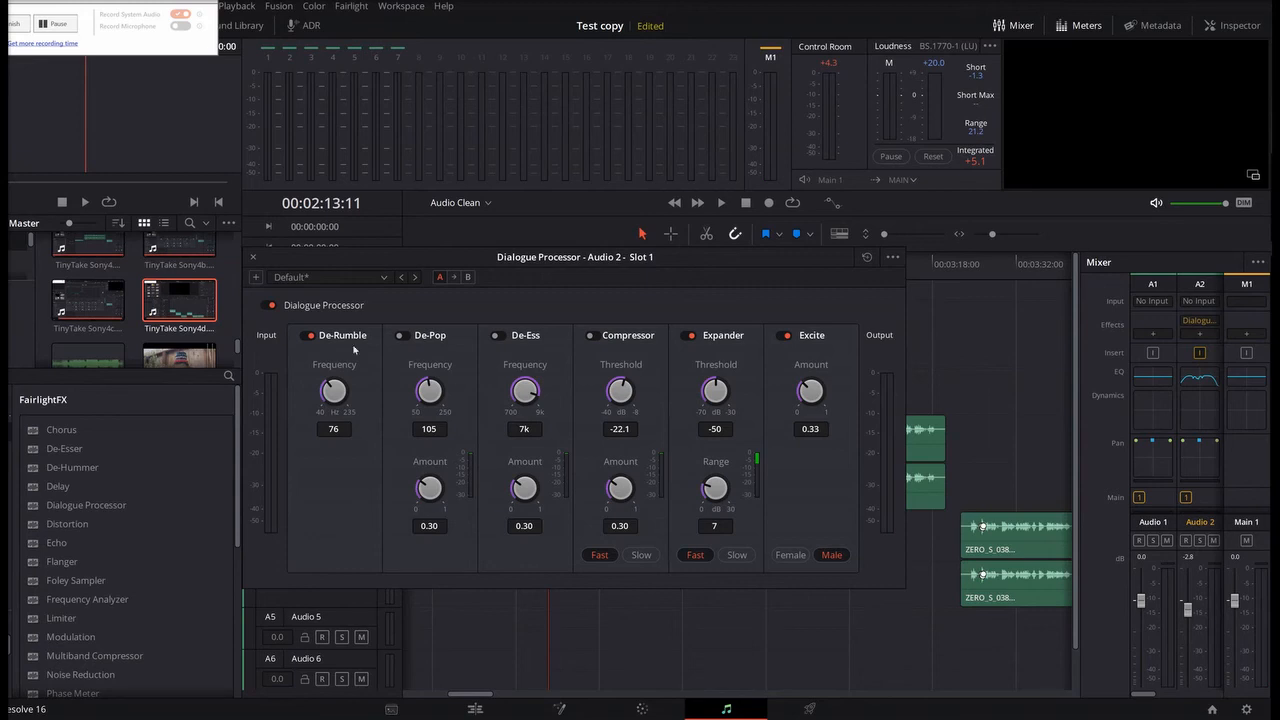
left_click(254, 258)
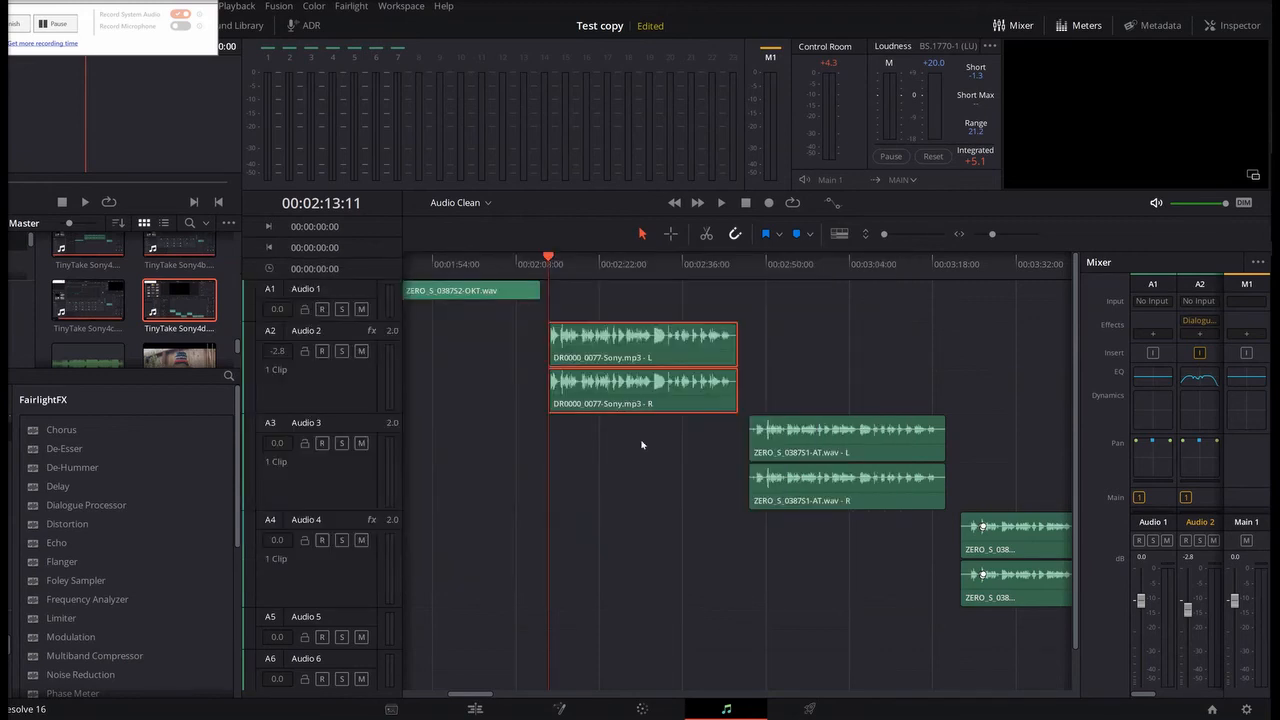